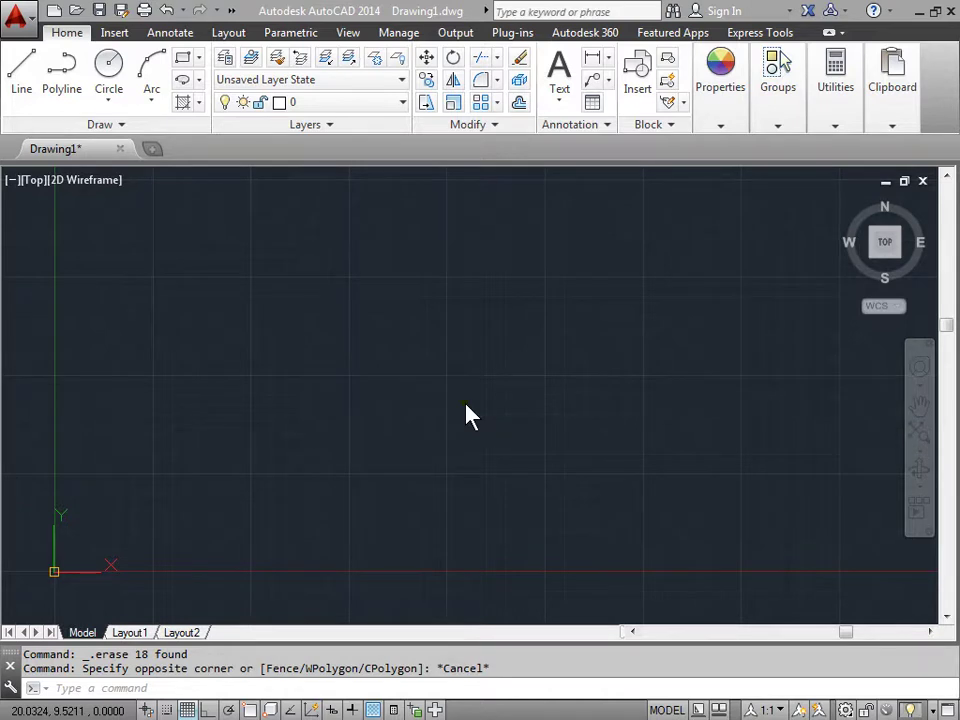
# Step: Draw a long, thin roof rectangle, and directly beneath it a slightly narrower house body rectangle about 13.1 by 9.7 units
pyautogui.click(184, 58)
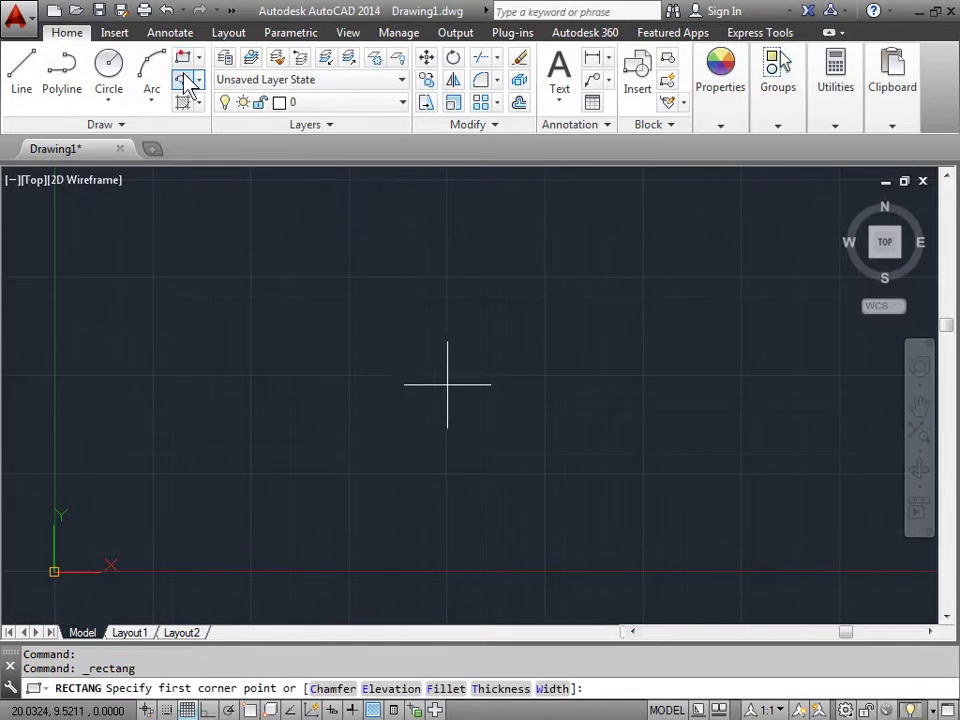
pyautogui.click(375, 348)
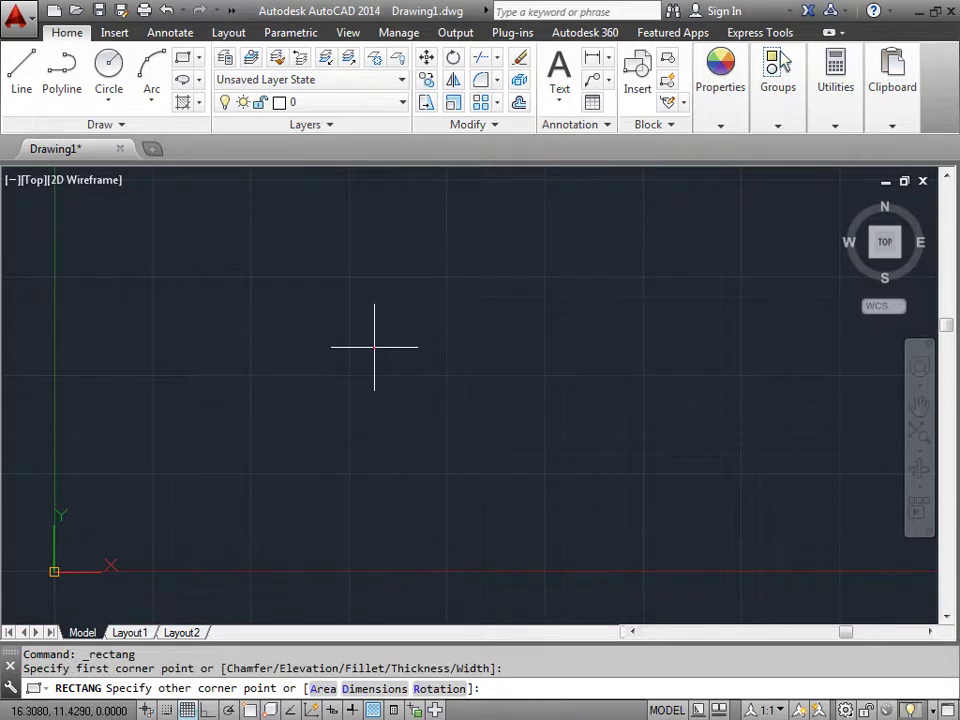
pyautogui.click(656, 379)
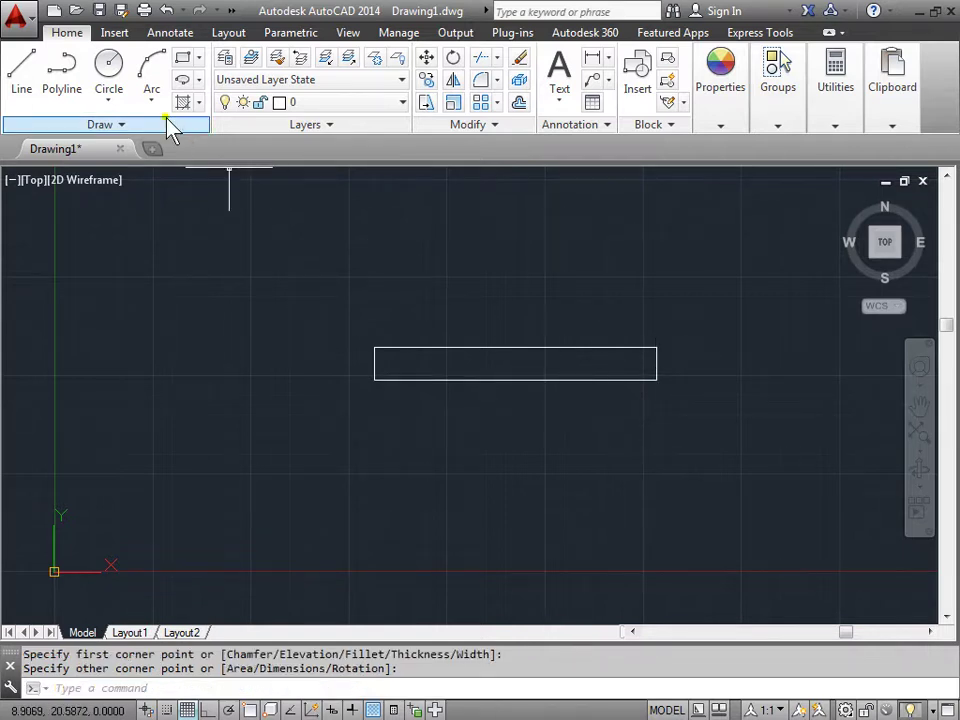
pyautogui.press('Return')
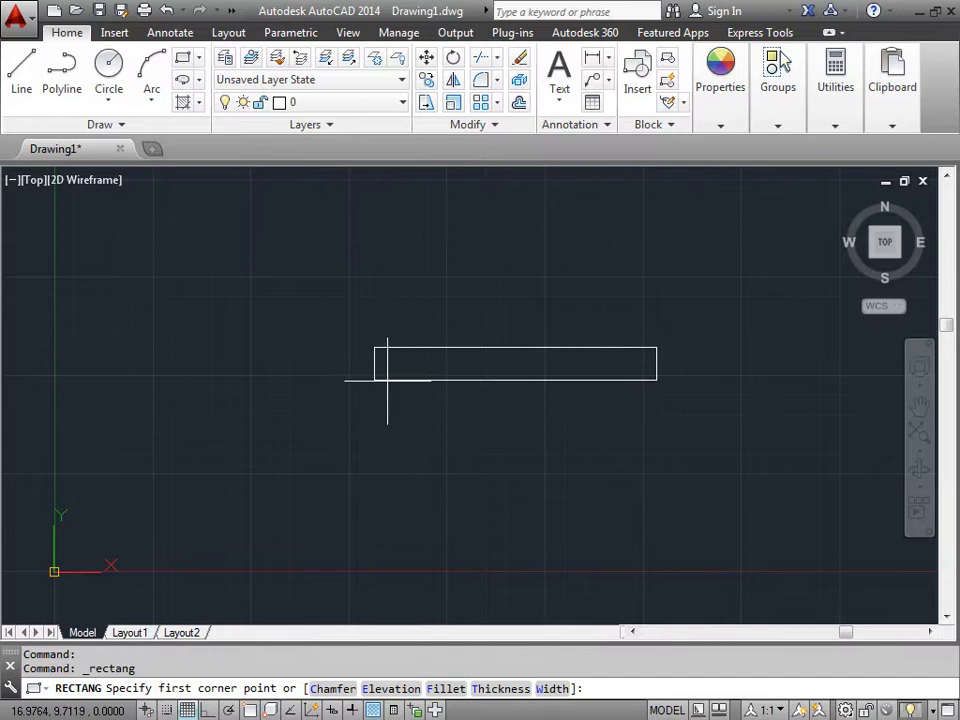
pyautogui.click(388, 380)
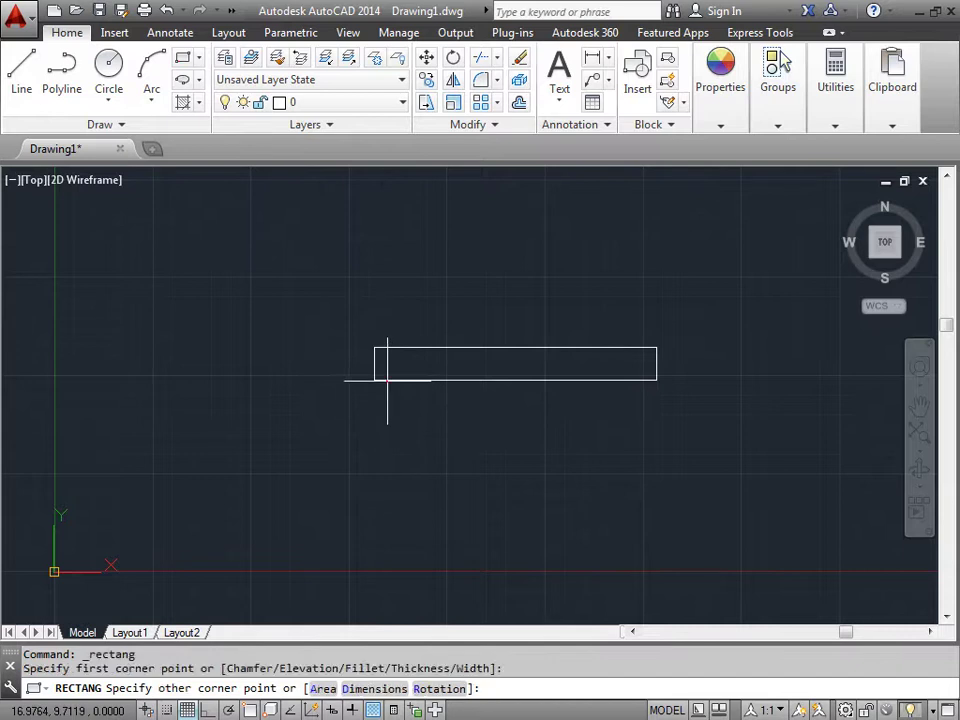
pyautogui.click(645, 572)
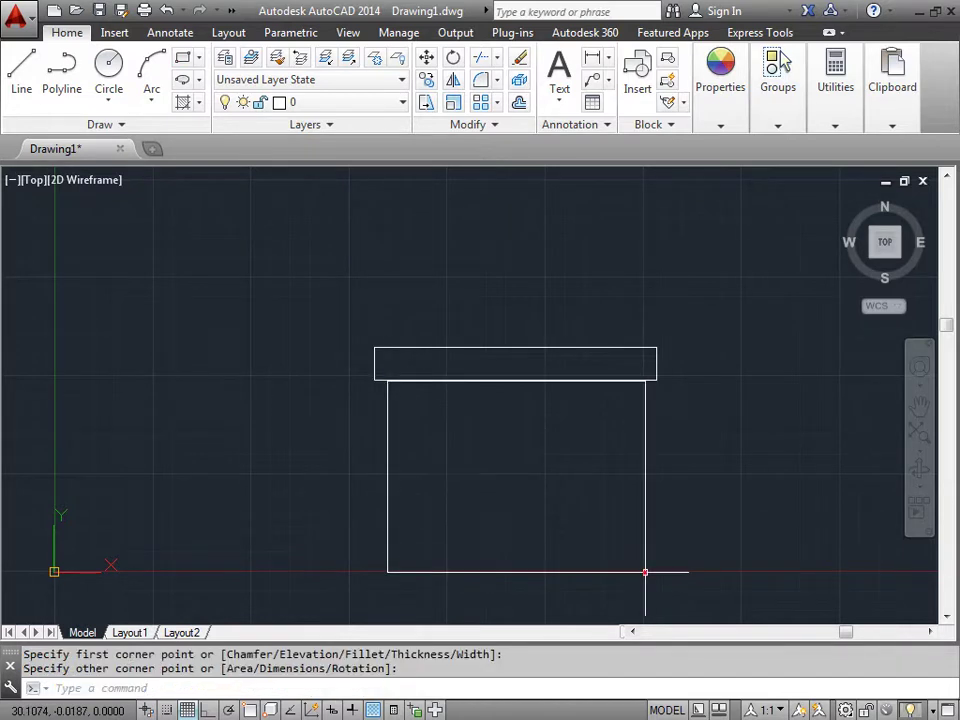
# Step: Draw an upright door rectangle standing on the house's base line near the middle, slightly more than half the wall's height
pyautogui.click(183, 61)
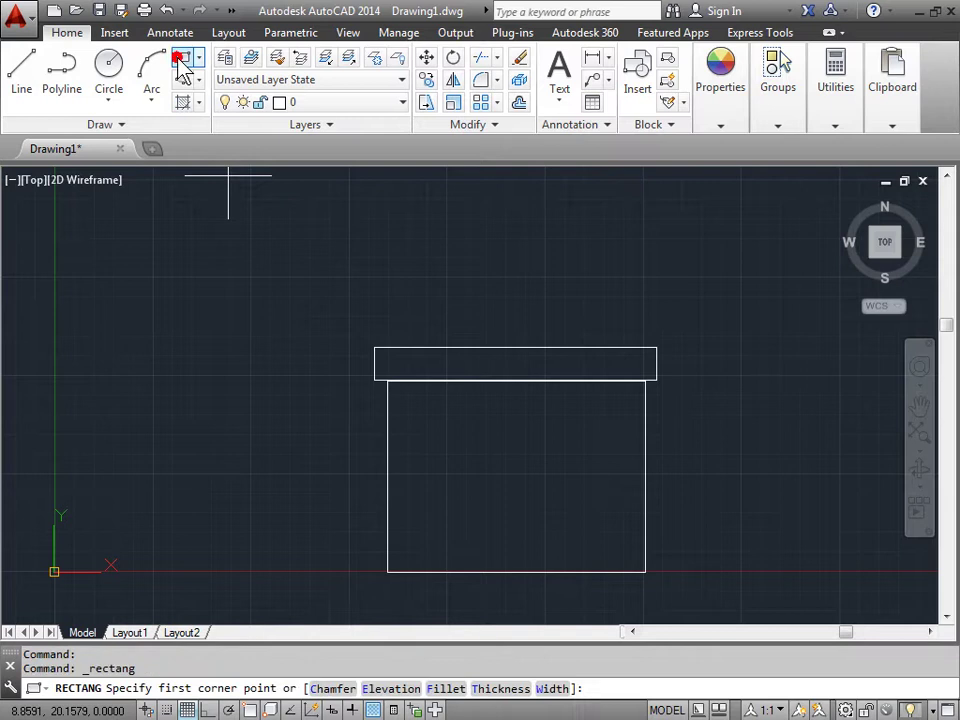
pyautogui.click(471, 572)
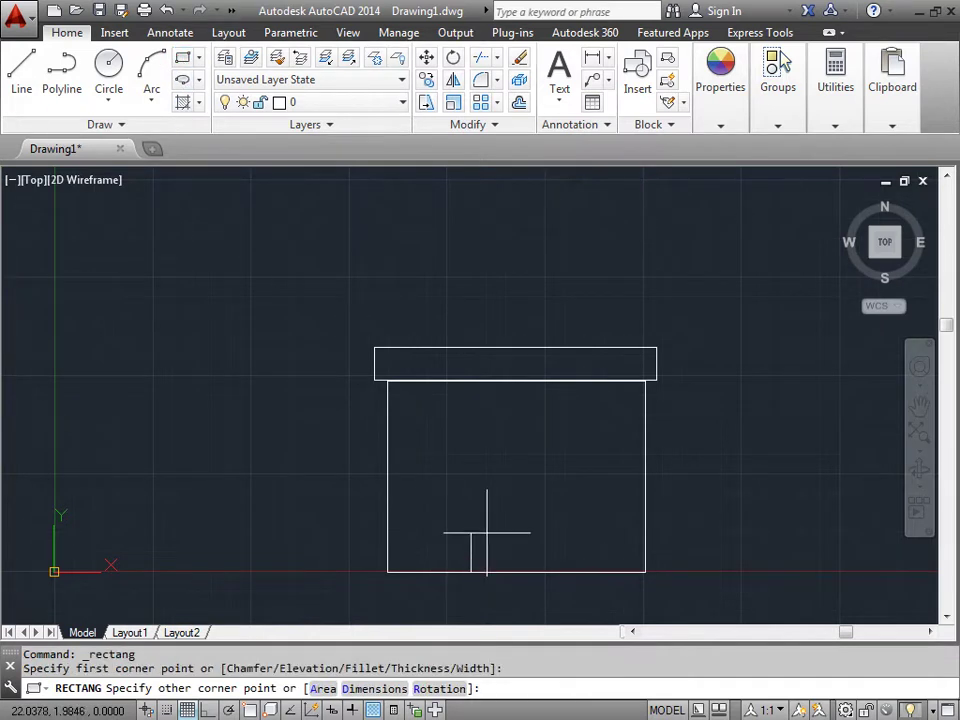
pyautogui.click(531, 468)
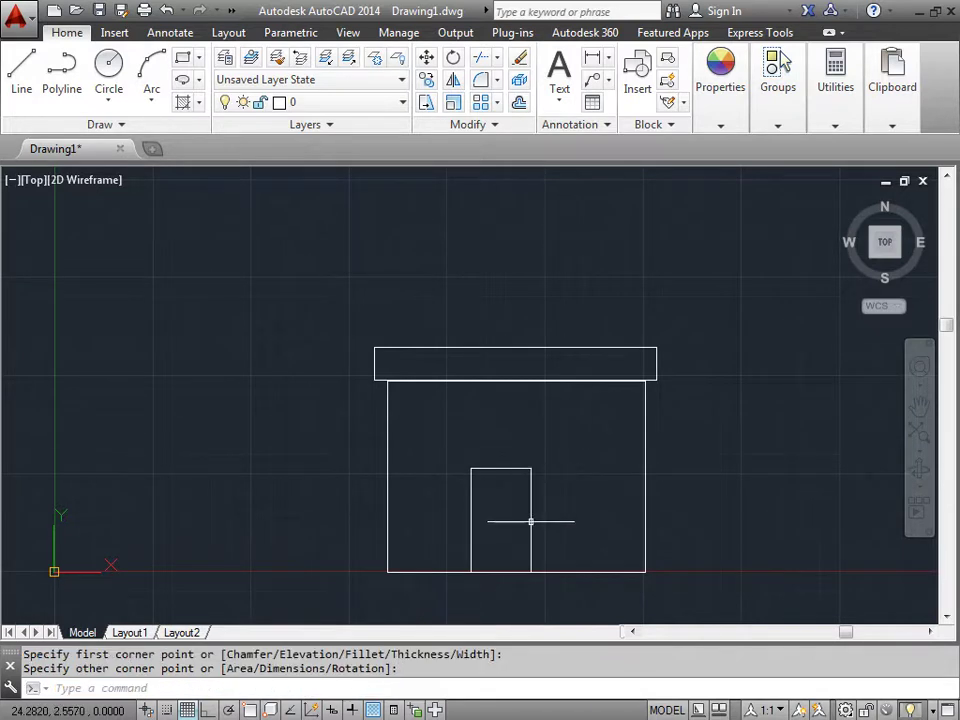
# Step: Draw a small doorknob circle with a radius of about 0.16 near the door's right edge, below mid-height
pyautogui.moveTo(567, 543)
pyautogui.mouseDown(button='middle')
pyautogui.moveTo(551, 510)
pyautogui.moveTo(505, 464)
pyautogui.mouseUp(button='middle')
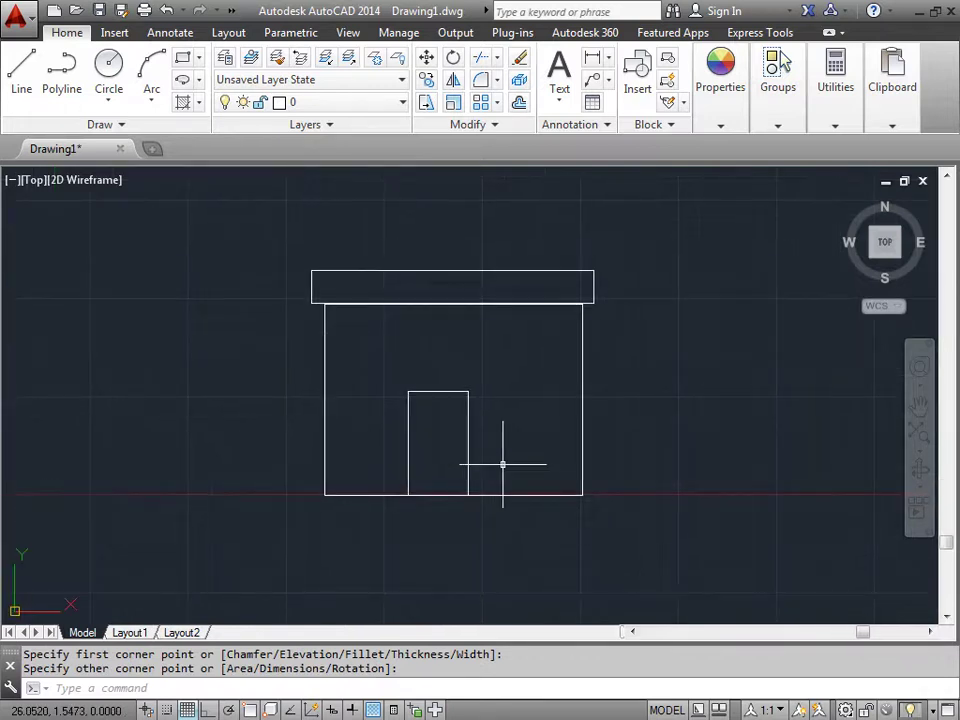
pyautogui.scroll(2, 454, 446)
pyautogui.scroll(2, 454, 446)
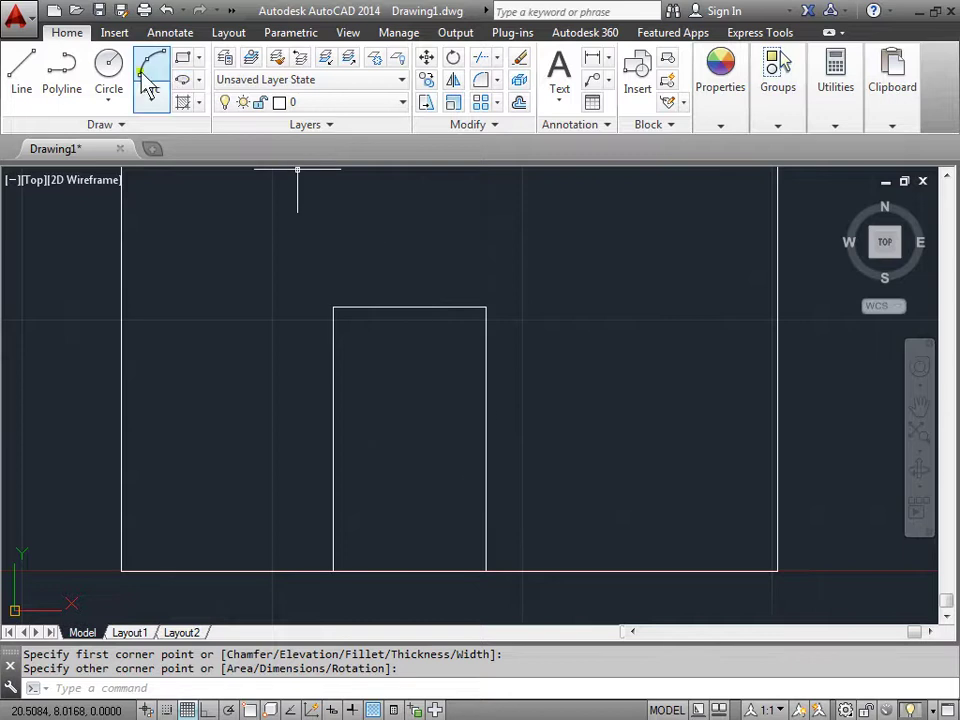
pyautogui.click(112, 72)
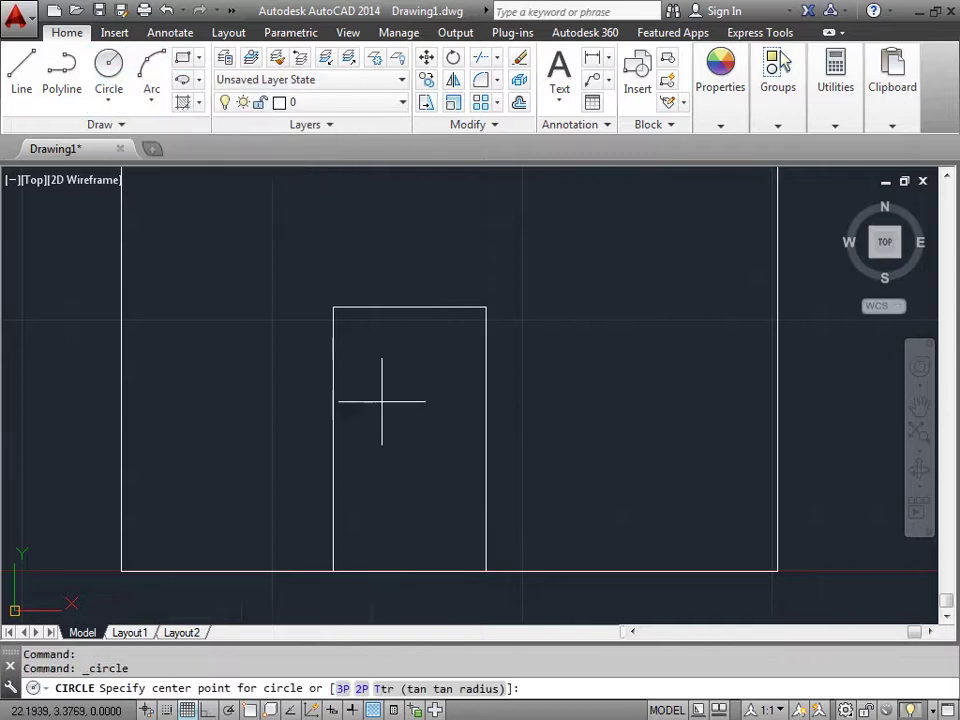
pyautogui.click(468, 453)
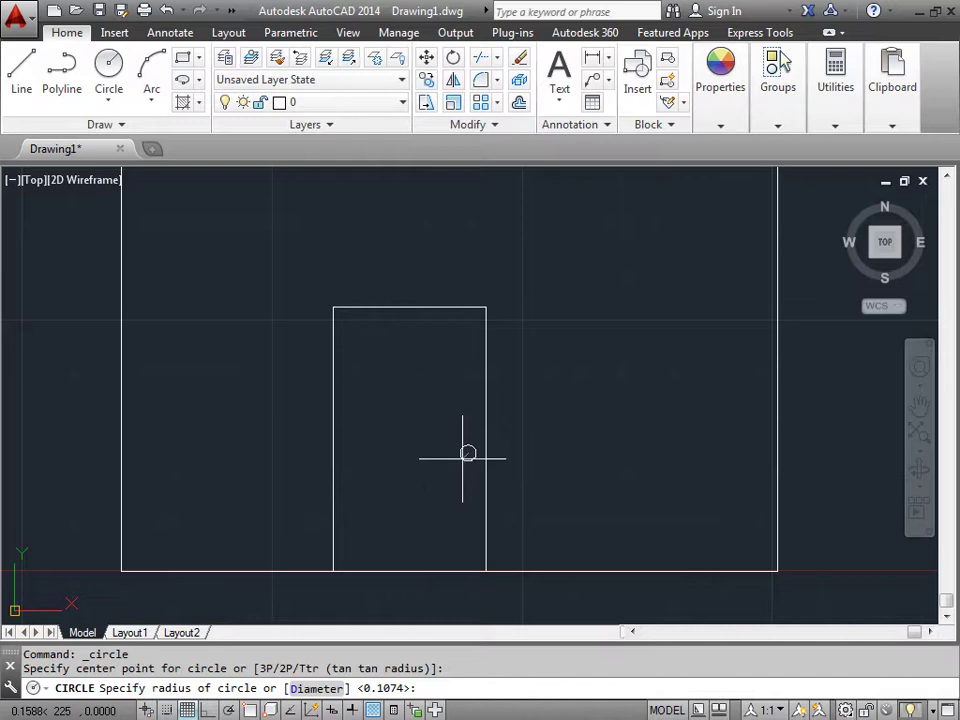
pyautogui.click(462, 458)
# Step: Draw two window rectangles below the roof, a square one at the house's upper left and a slightly larger one at the upper right
pyautogui.scroll(-4, 544, 444)
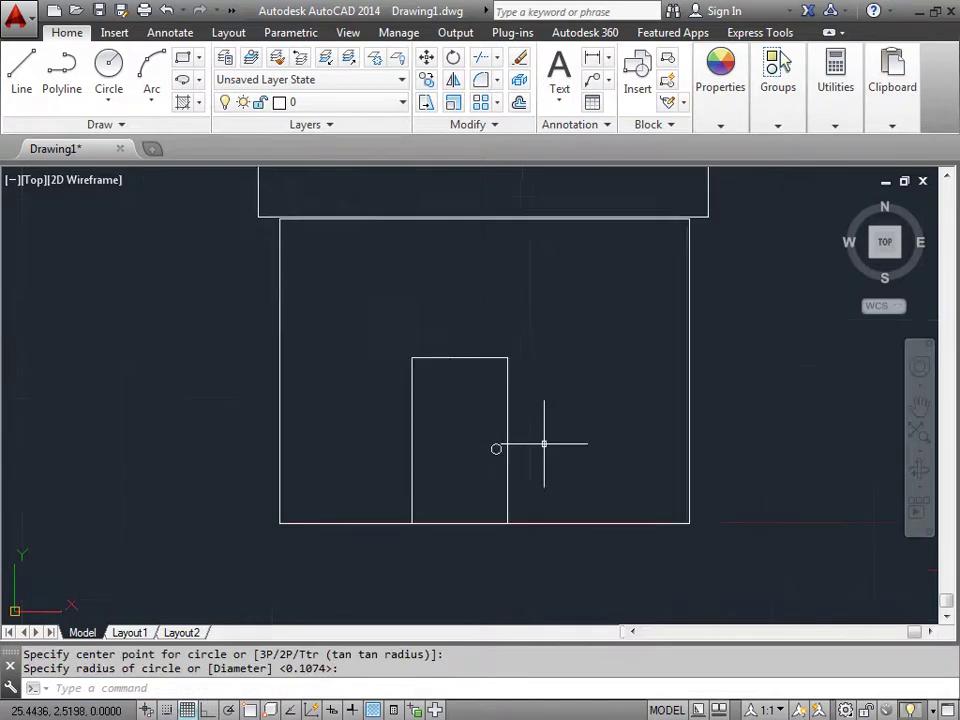
pyautogui.moveTo(572, 396); pyautogui.dragTo(514, 432, button='middle')
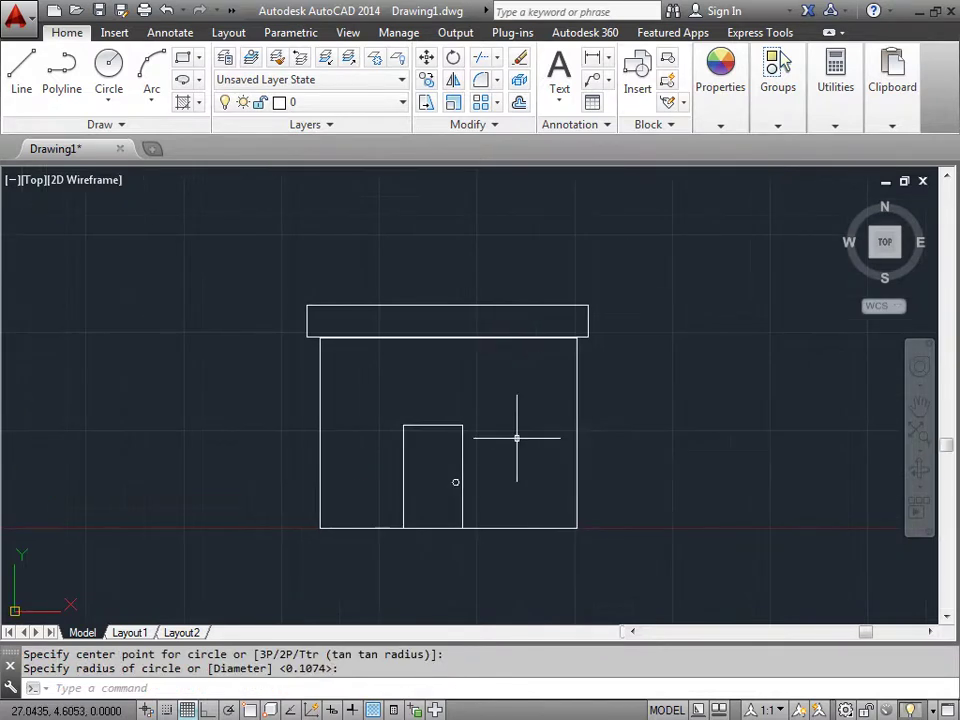
pyautogui.click(182, 60)
pyautogui.click(332, 357)
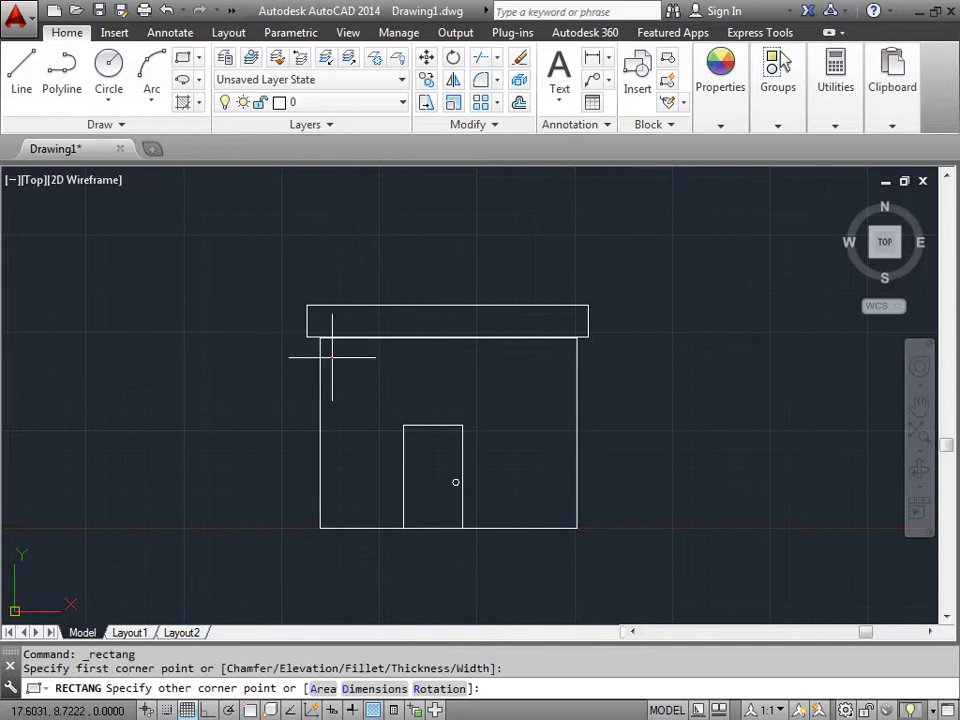
pyautogui.click(391, 416)
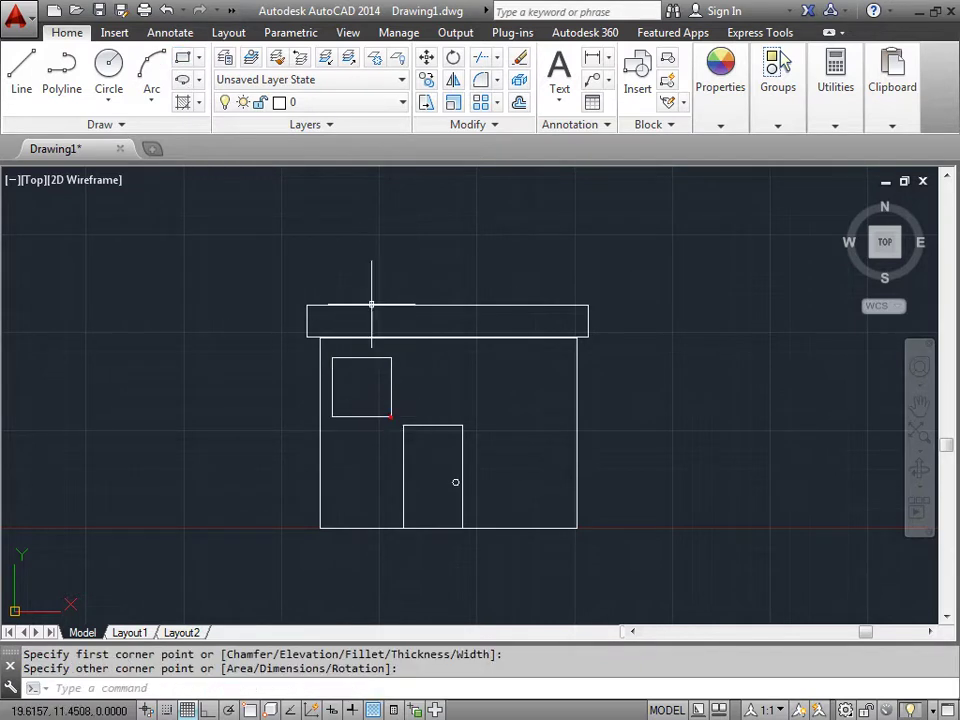
pyautogui.click(182, 60)
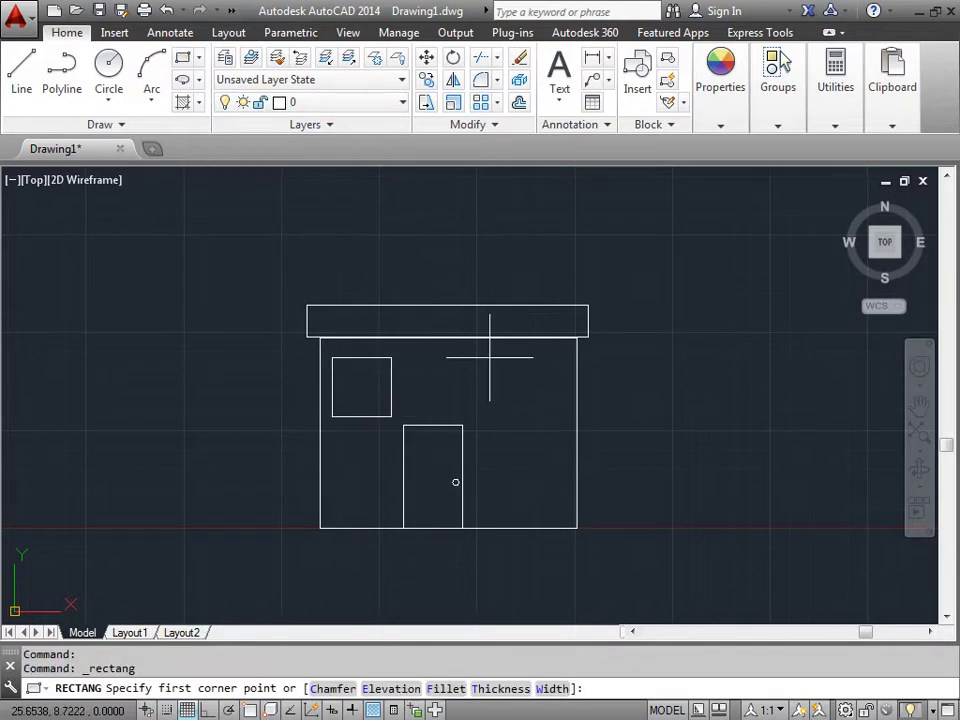
pyautogui.click(488, 358)
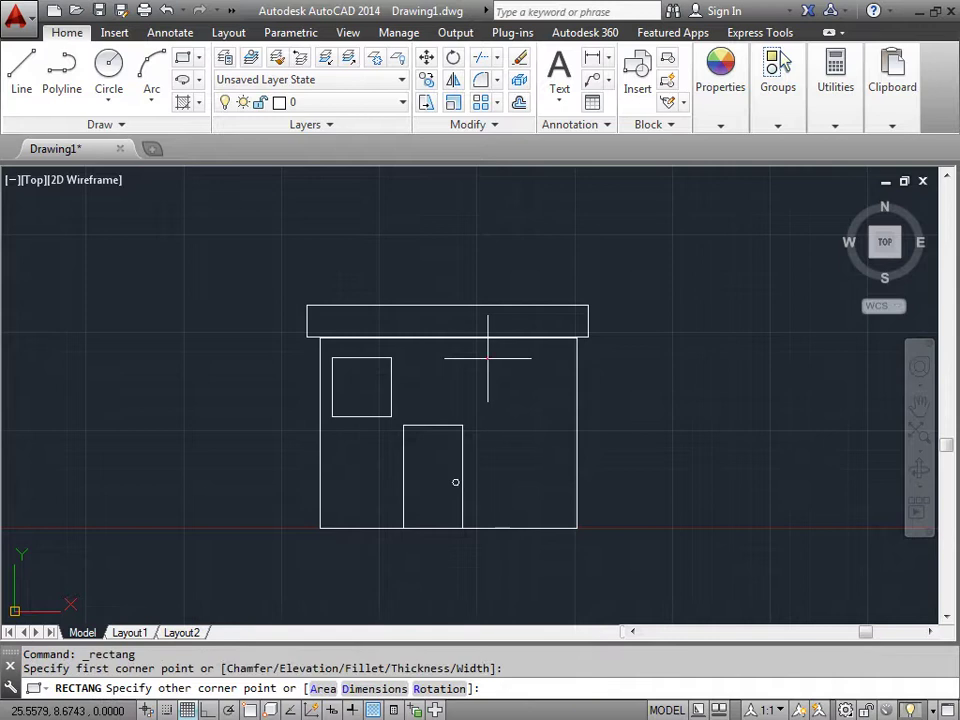
pyautogui.click(561, 421)
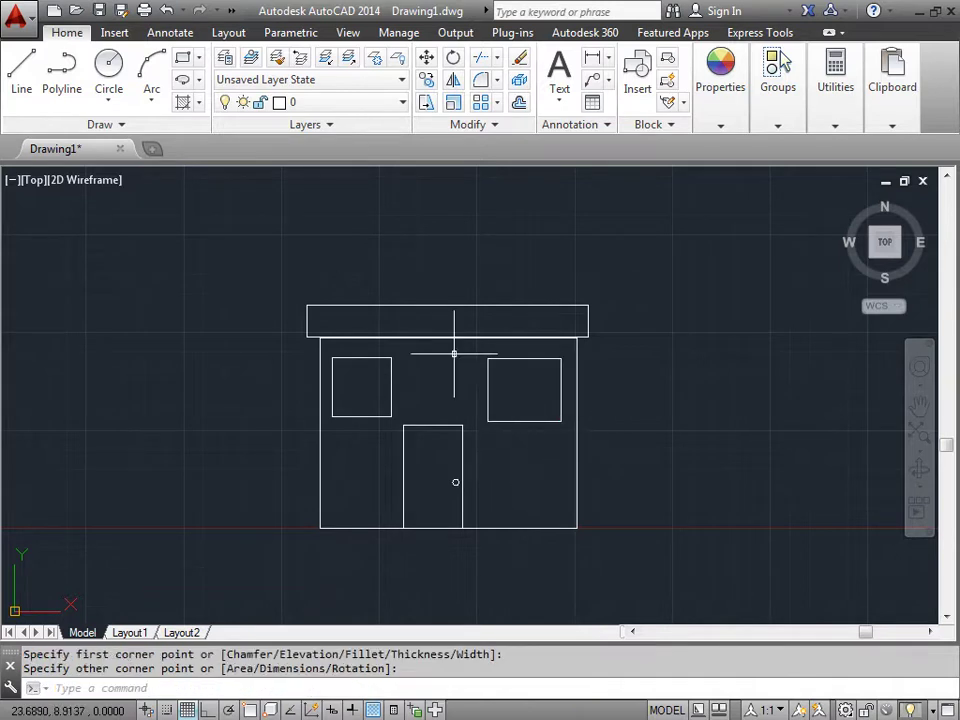
# Step: Divide the left window into four panes with one vertical and one horizontal line through its middle
pyautogui.click(20, 68)
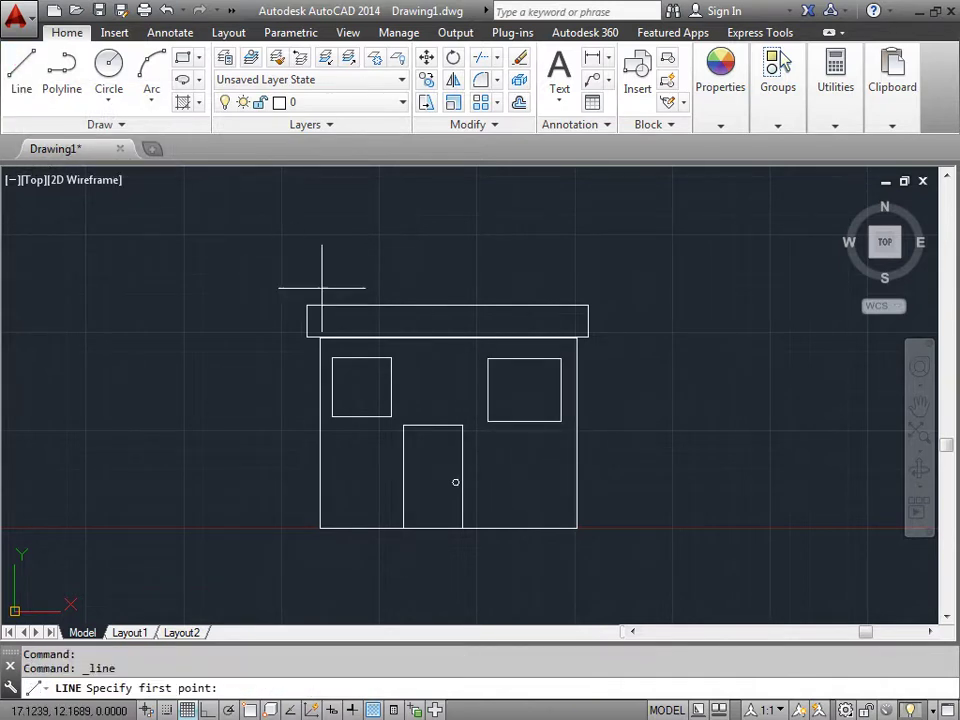
pyautogui.click(361, 358)
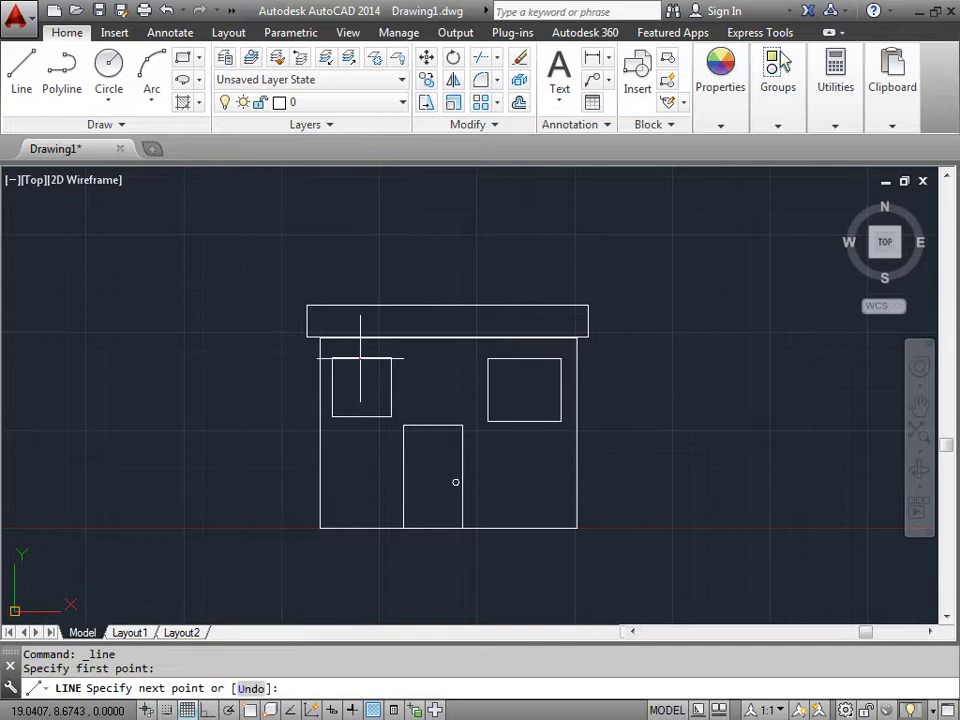
pyautogui.click(361, 417)
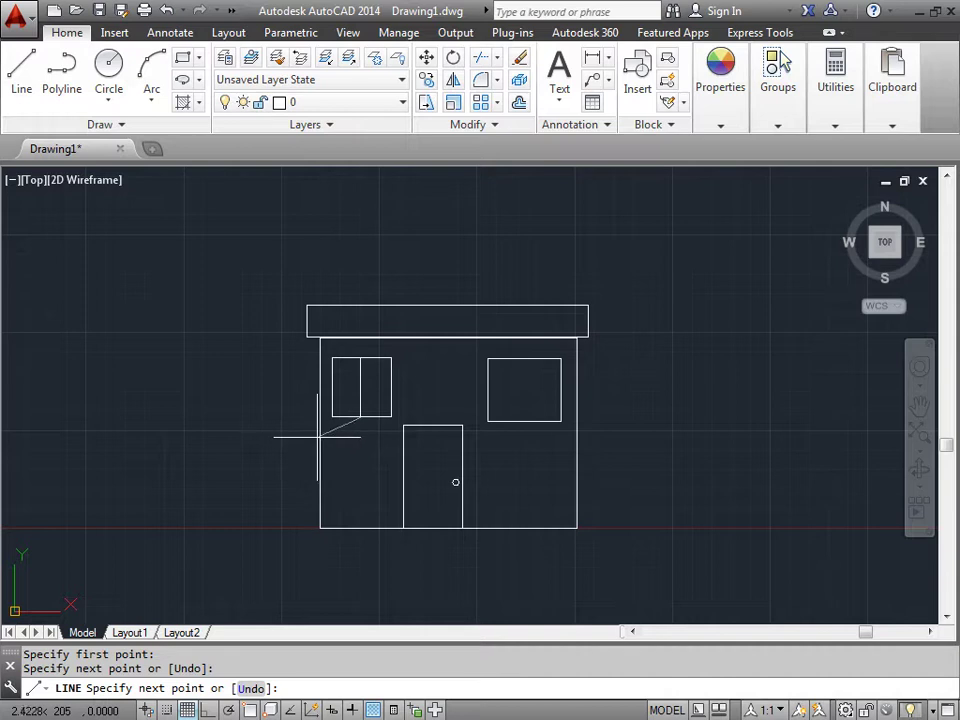
pyautogui.press('Return')
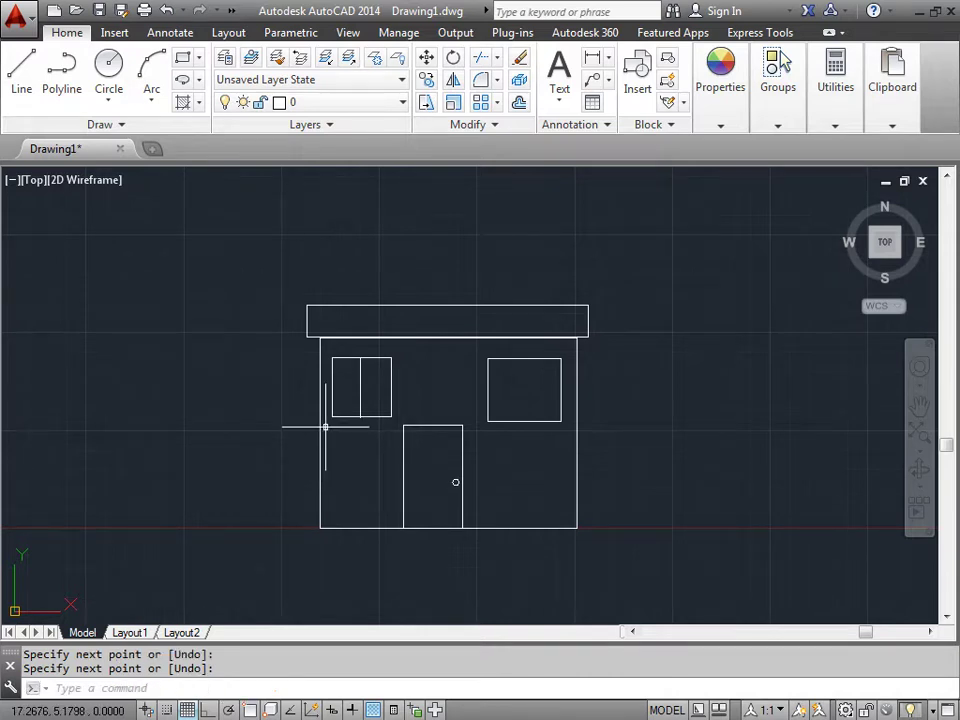
pyautogui.click(30, 85)
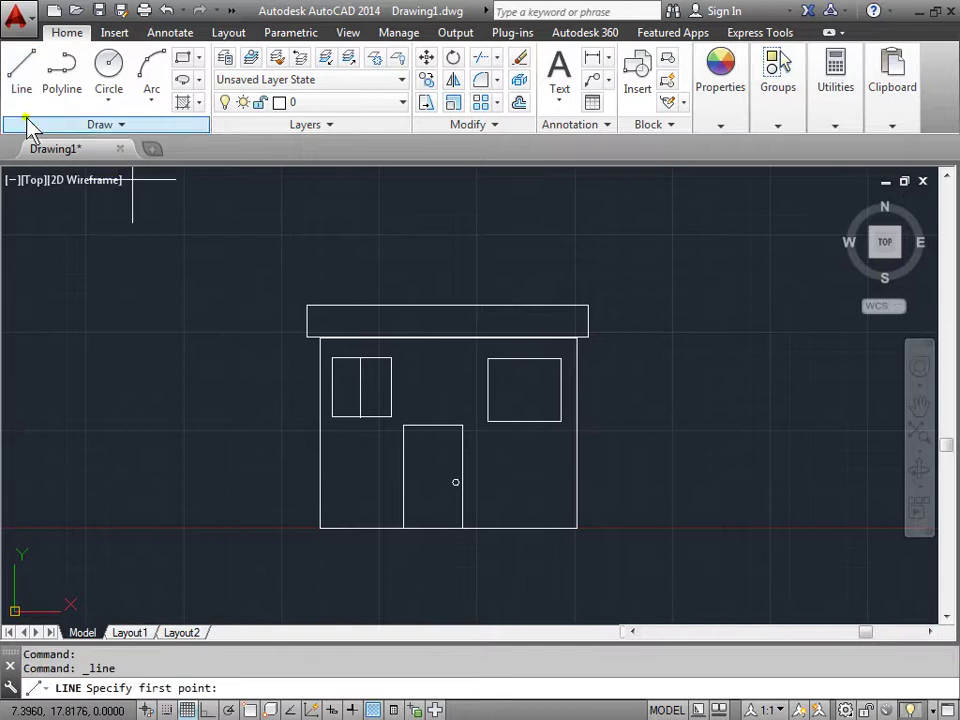
pyautogui.click(332, 386)
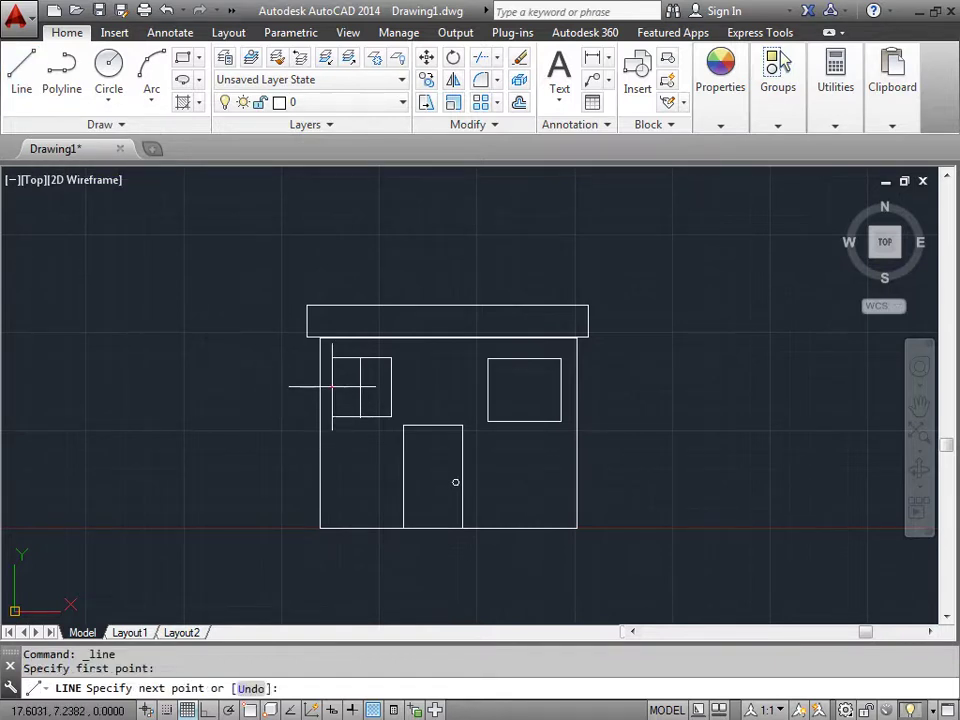
pyautogui.click(392, 386)
pyautogui.press('Return')
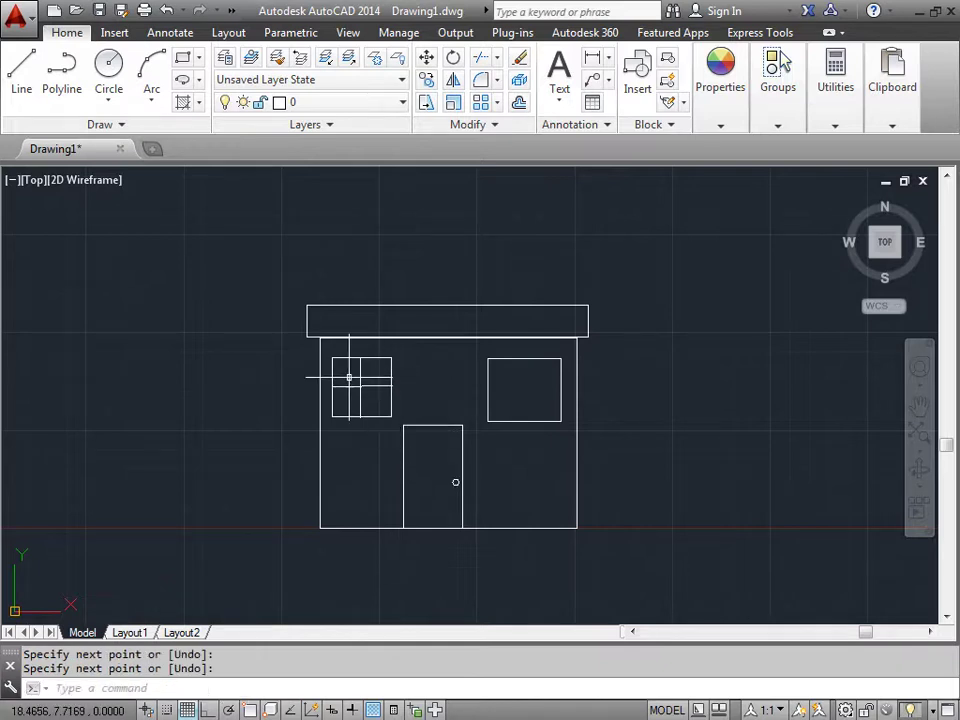
# Step: Divide the right window into four panes with one roughly horizontal and one roughly vertical line through its middle
pyautogui.click(31, 70)
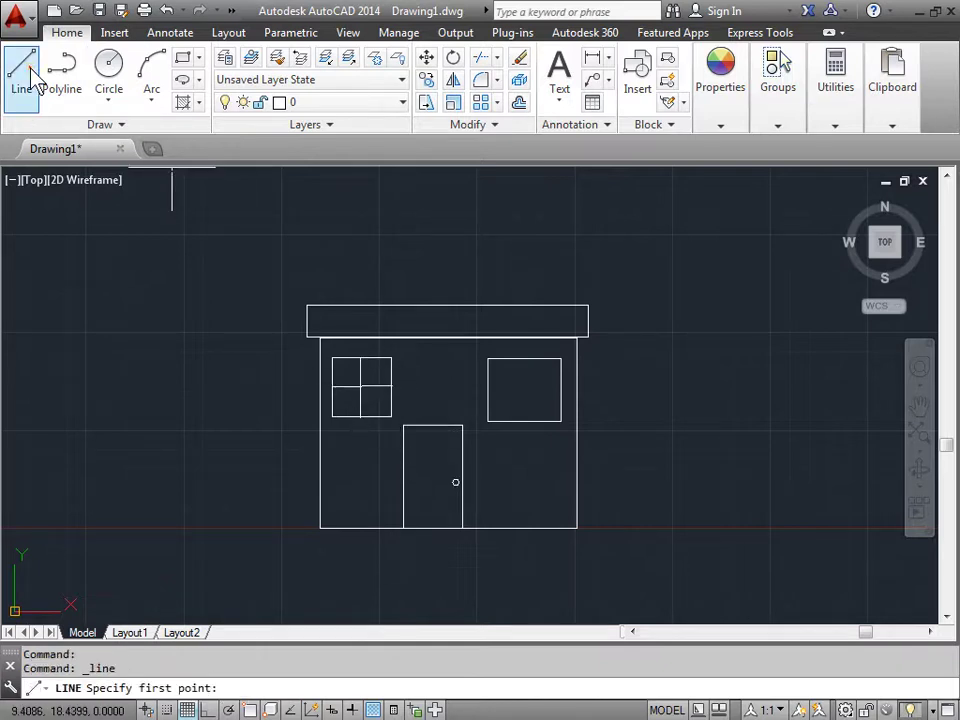
pyautogui.click(488, 391)
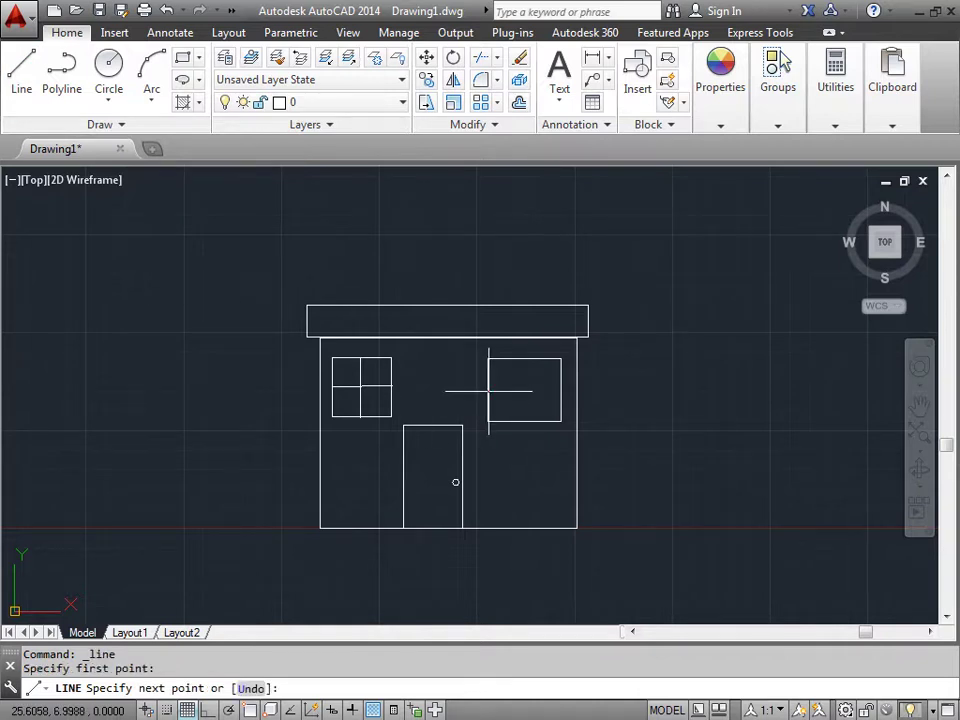
pyautogui.click(561, 388)
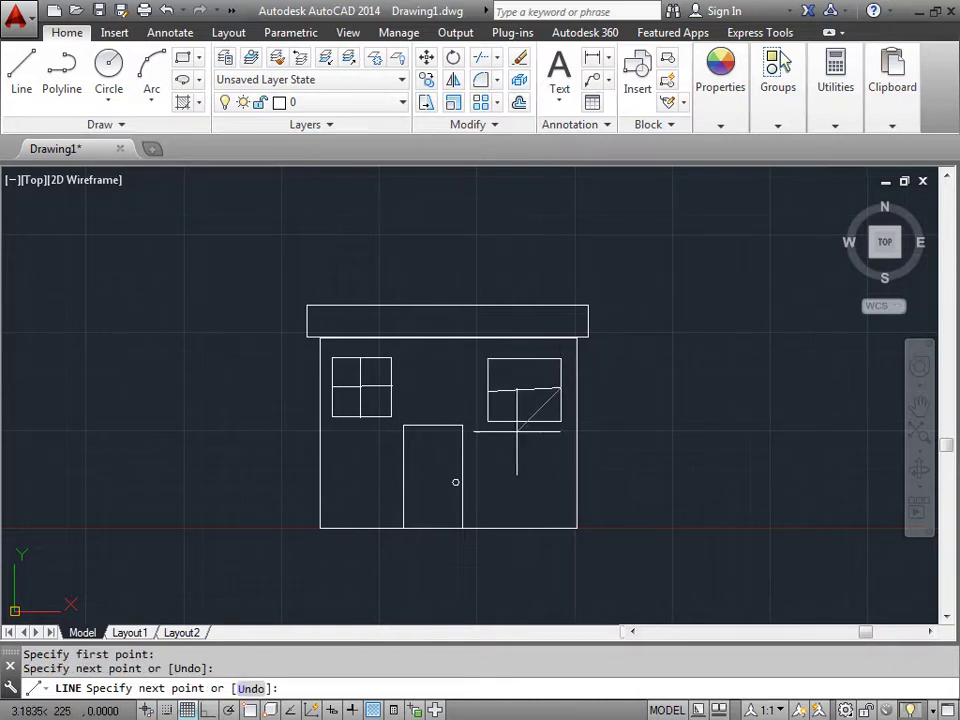
pyautogui.press('Return')
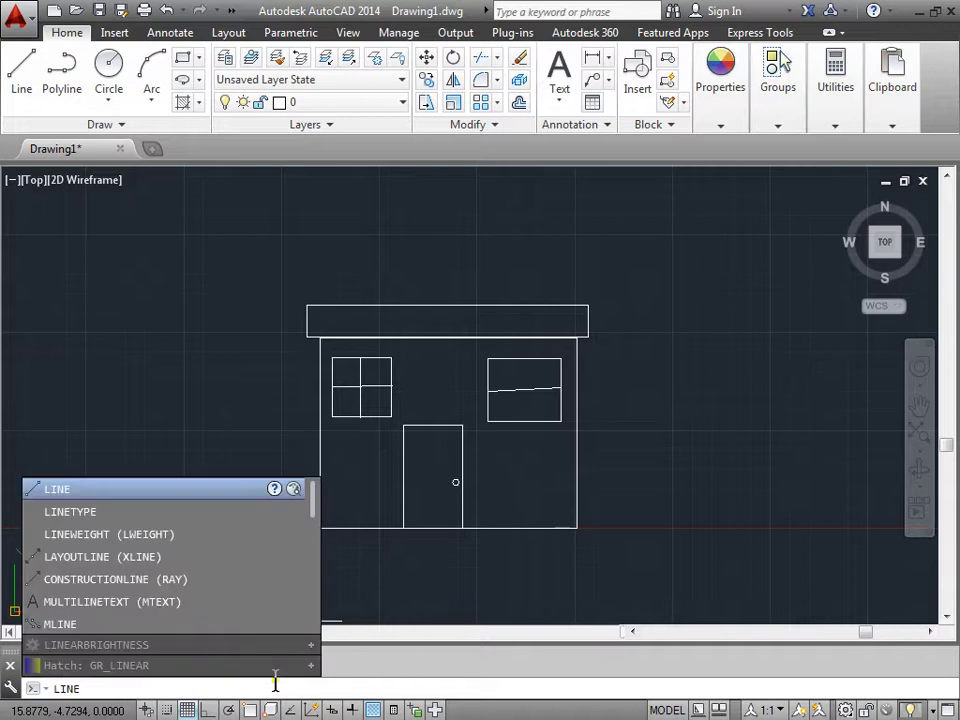
pyautogui.press('Return')
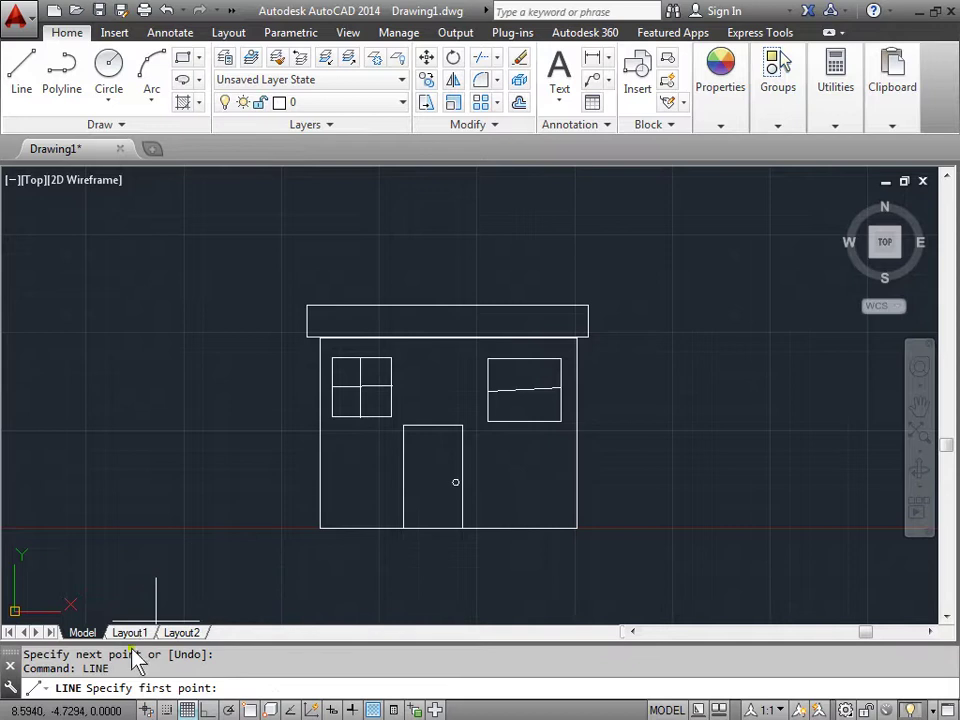
pyautogui.click(525, 359)
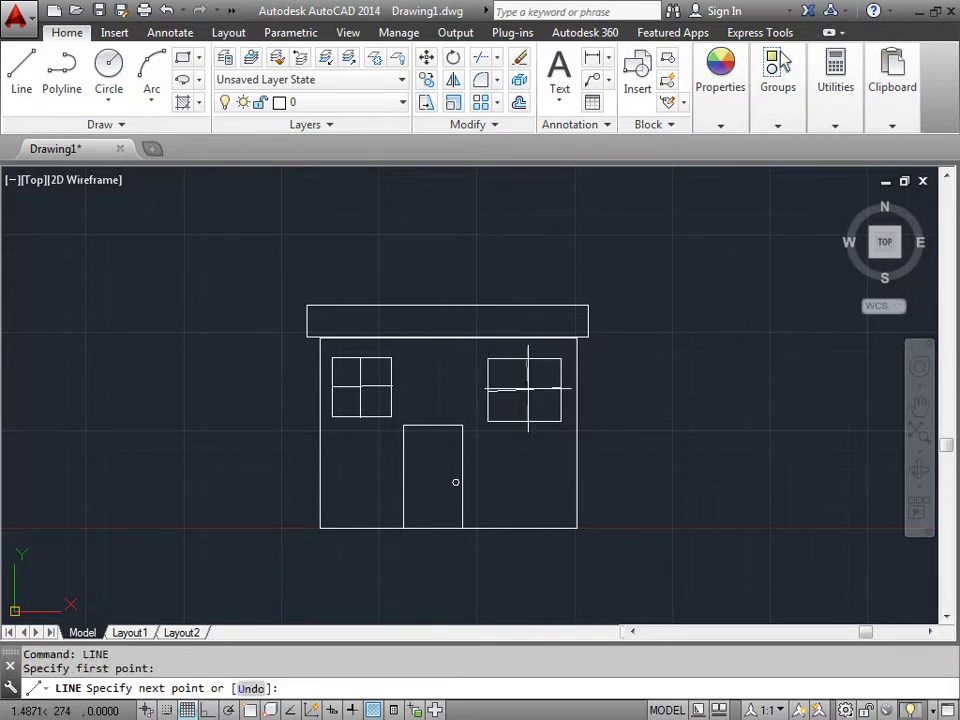
pyautogui.click(529, 421)
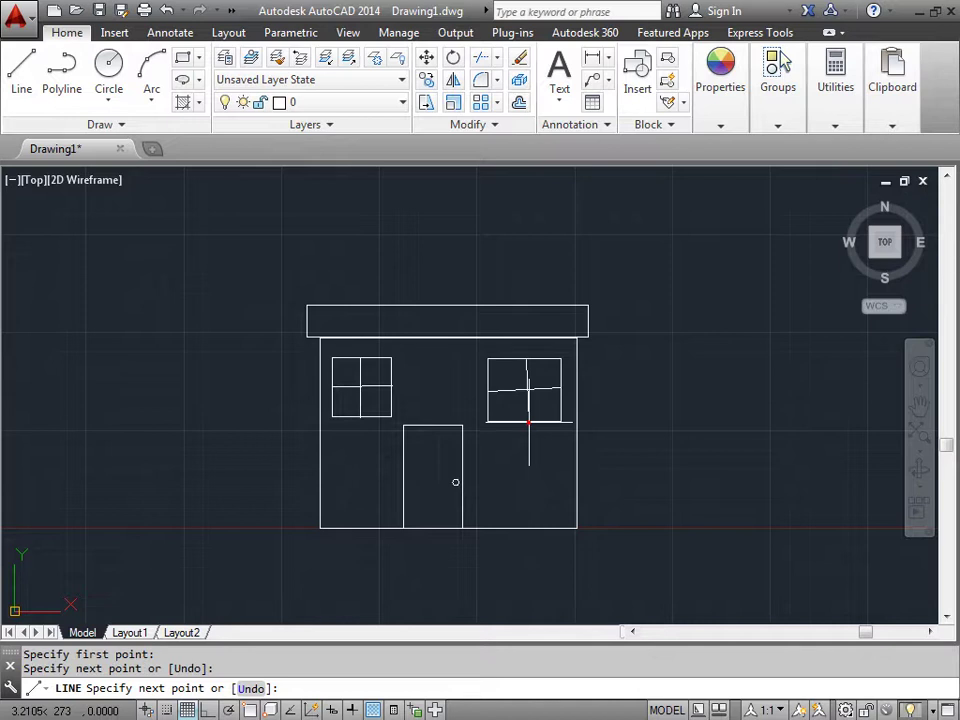
pyautogui.rightClick(667, 394)
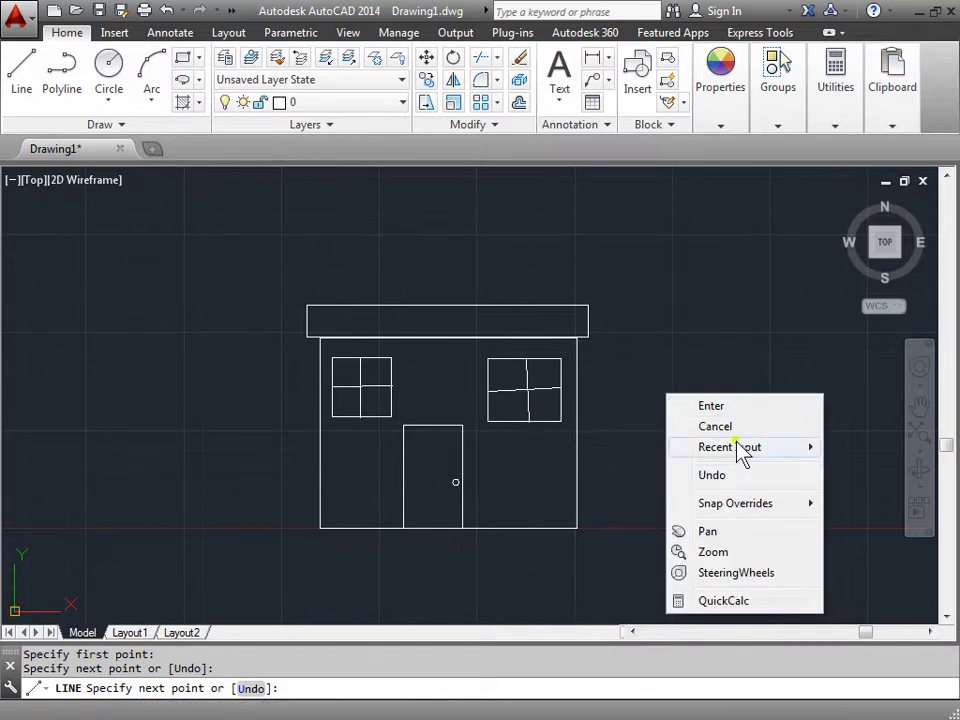
pyautogui.click(733, 406)
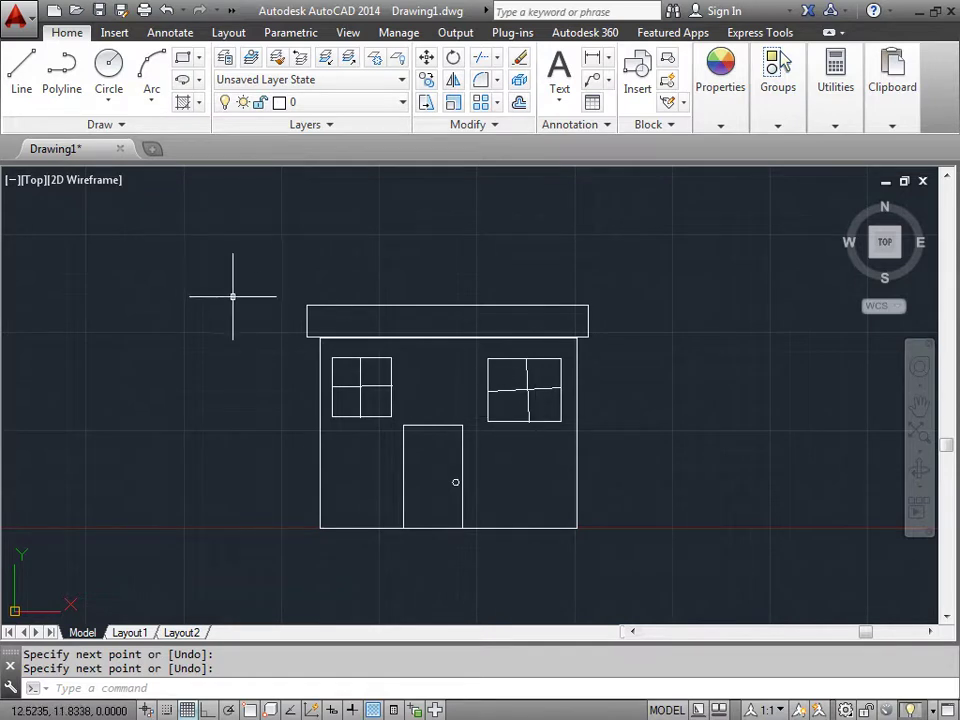
# Step: Draw a chimney outline about 4.2 units wide from the roof's upper right, rising above it, down to ground level and back to the house's lower right corner
pyautogui.click(22, 70)
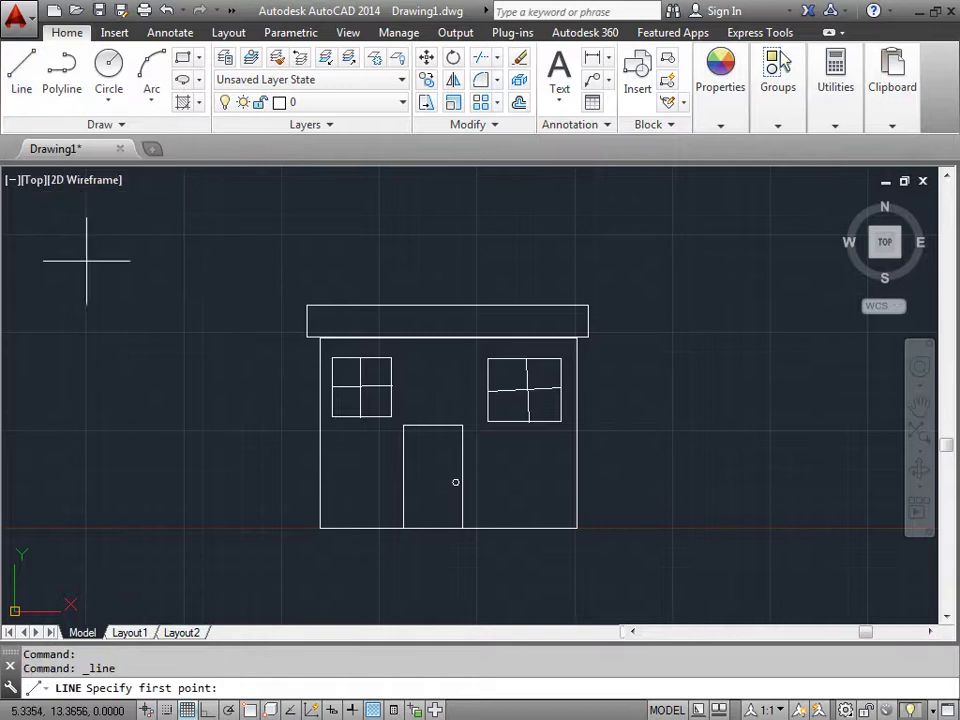
pyautogui.moveTo(657, 357); pyautogui.dragTo(452, 374, button='middle')
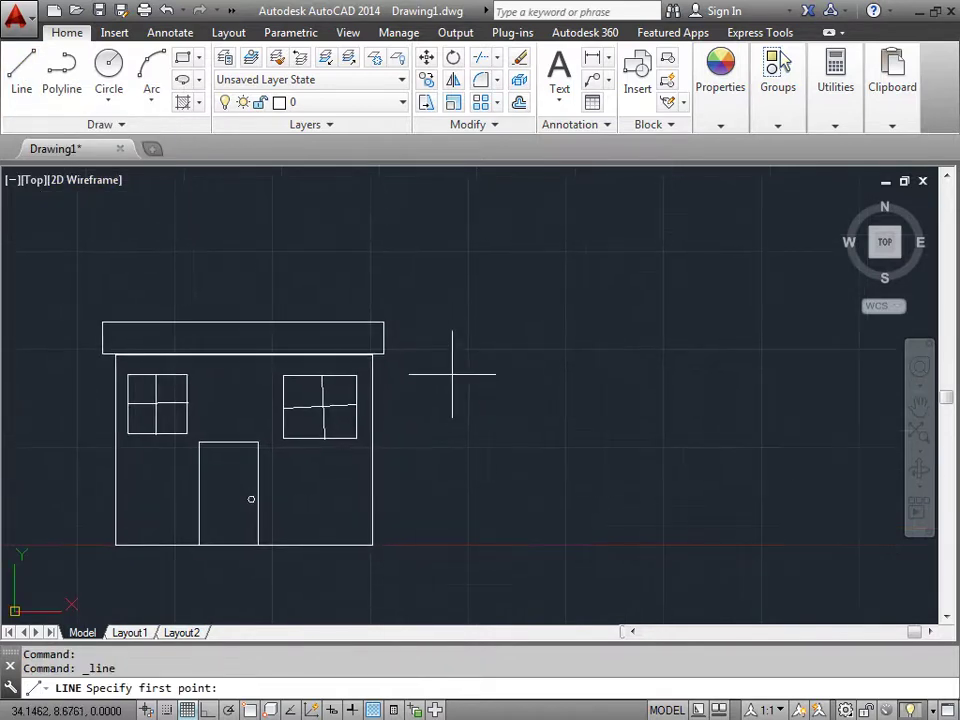
pyautogui.click(355, 322)
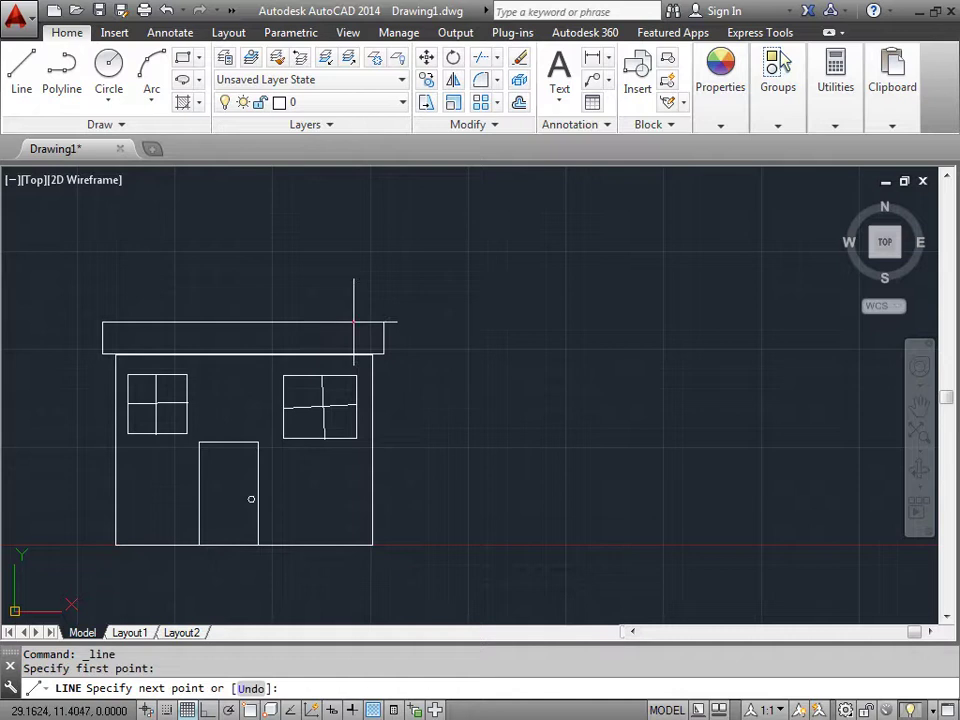
pyautogui.click(353, 218)
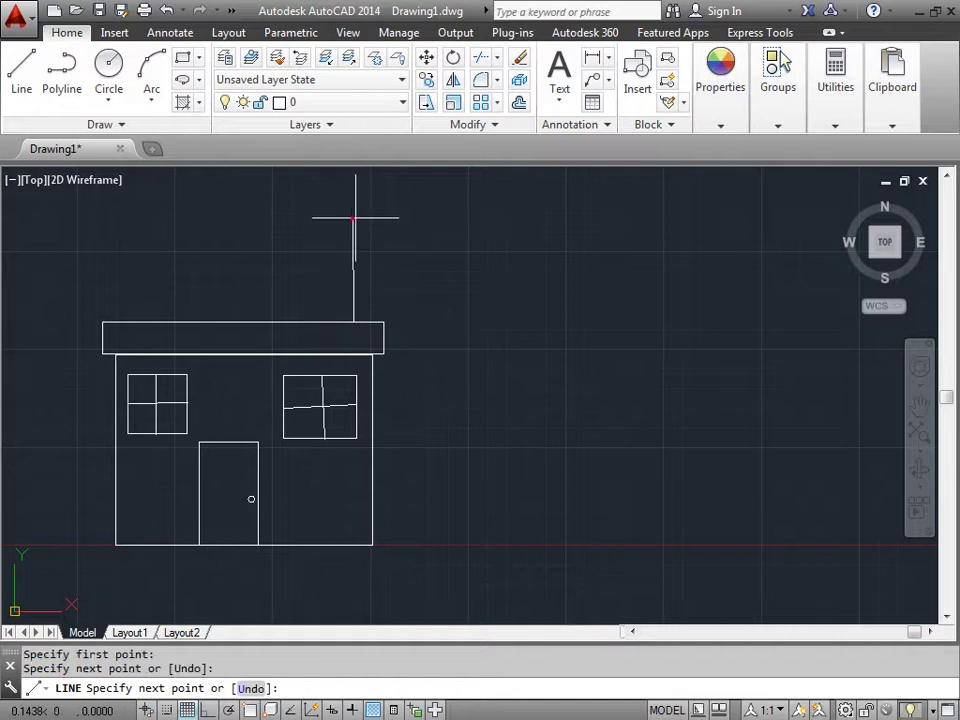
pyautogui.click(435, 218)
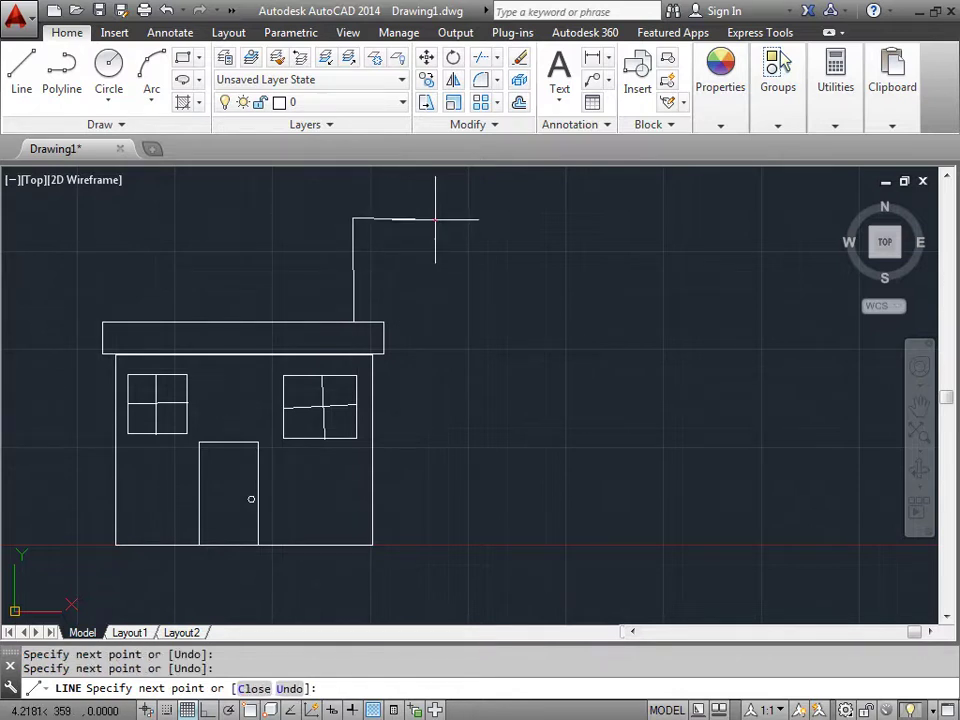
pyautogui.click(435, 545)
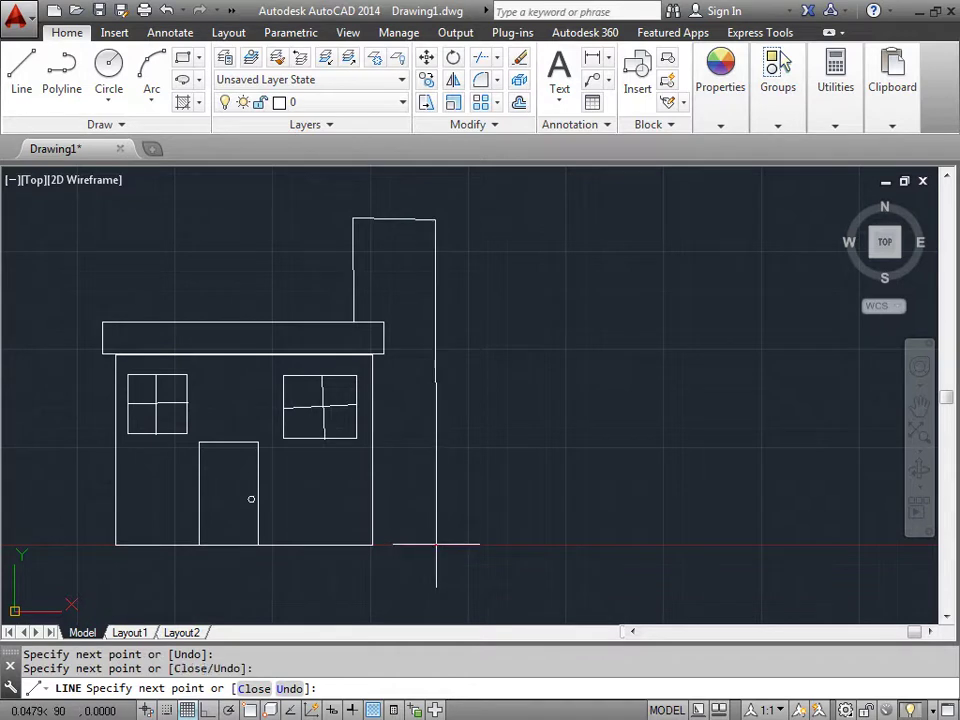
pyautogui.click(372, 545)
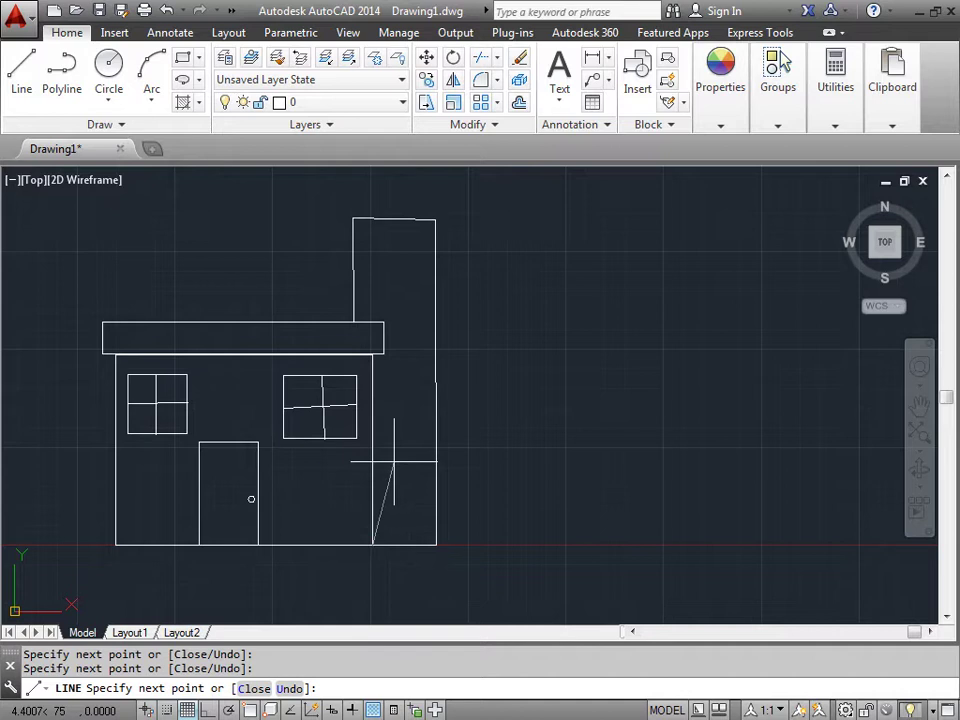
pyautogui.press('Return')
# Step: Draw a long, thin garage roof rectangle extending left from the house's left wall, level with the lower half of the left window
pyautogui.moveTo(285, 474); pyautogui.dragTo(493, 500, button='middle')
pyautogui.moveTo(365, 504); pyautogui.dragTo(407, 493, button='middle')
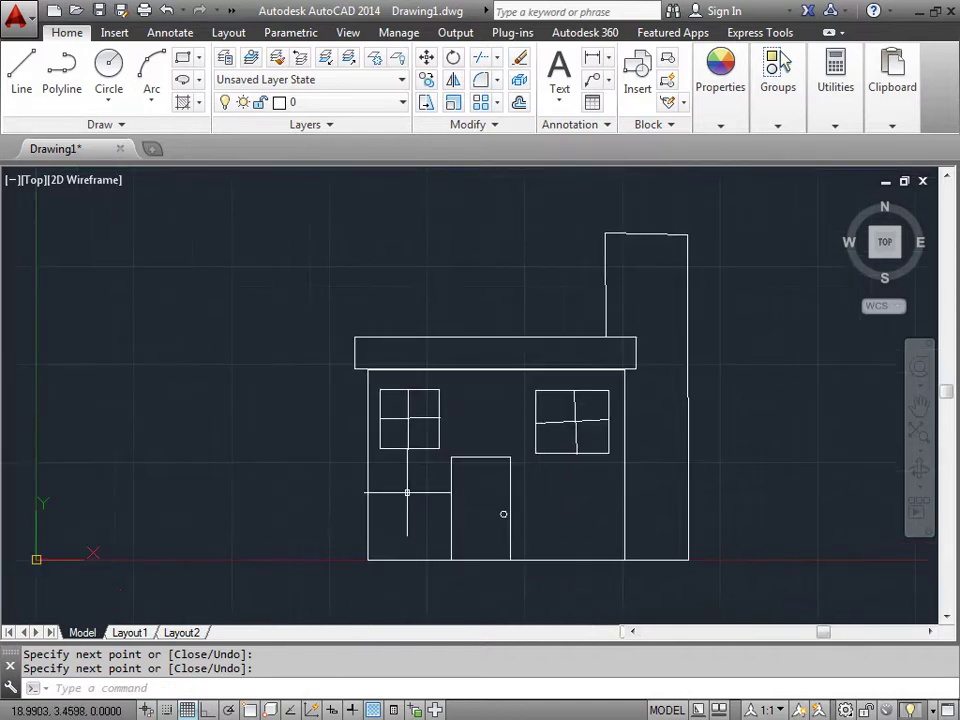
pyautogui.click(184, 58)
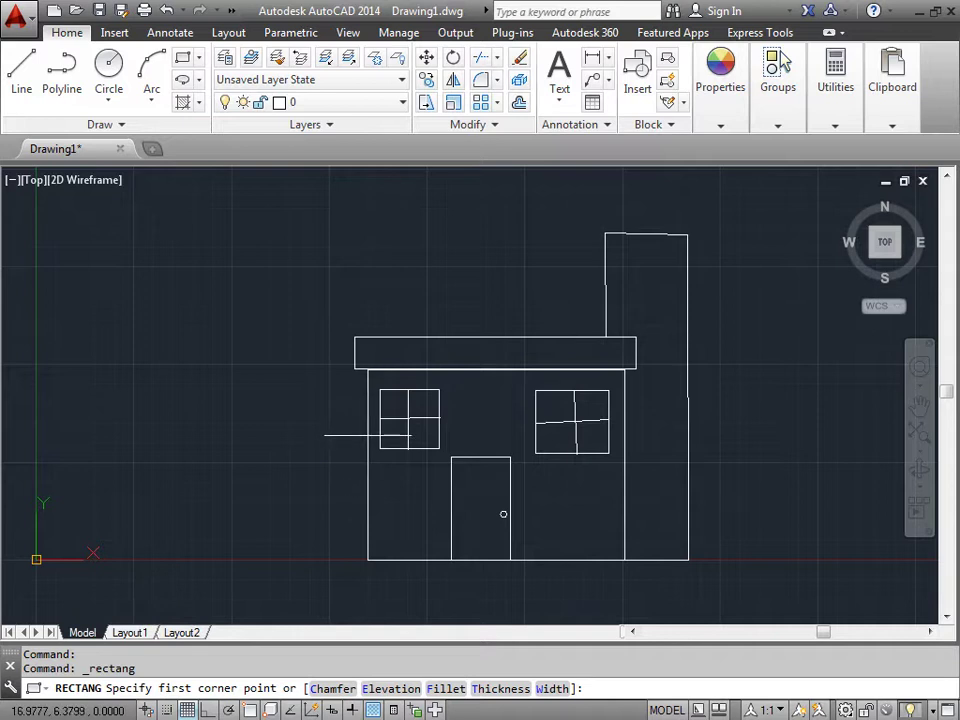
pyautogui.click(367, 414)
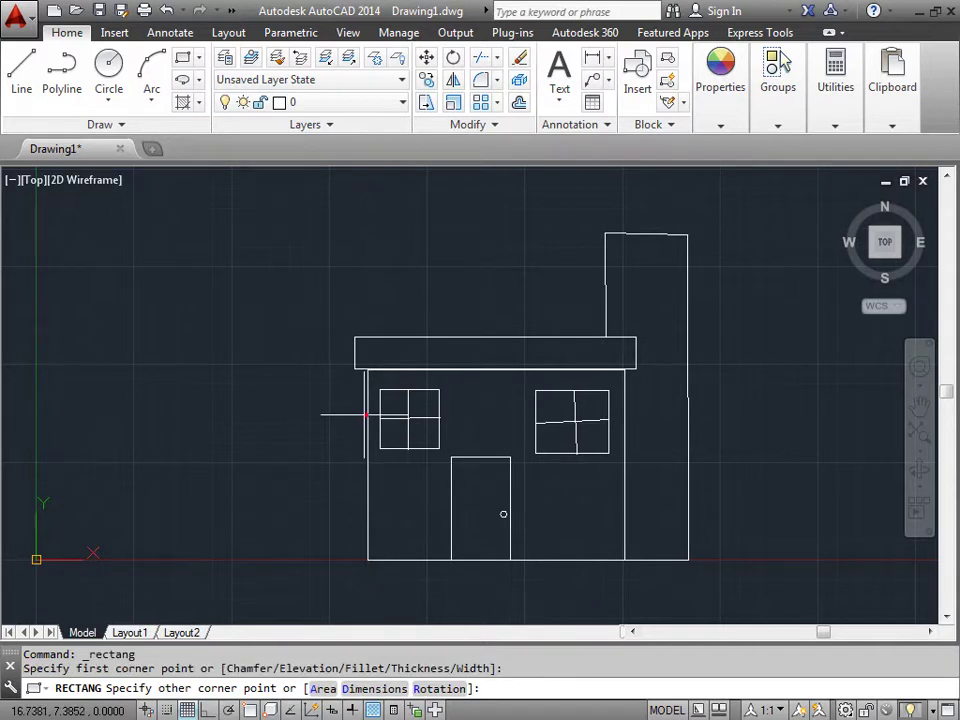
pyautogui.click(208, 439)
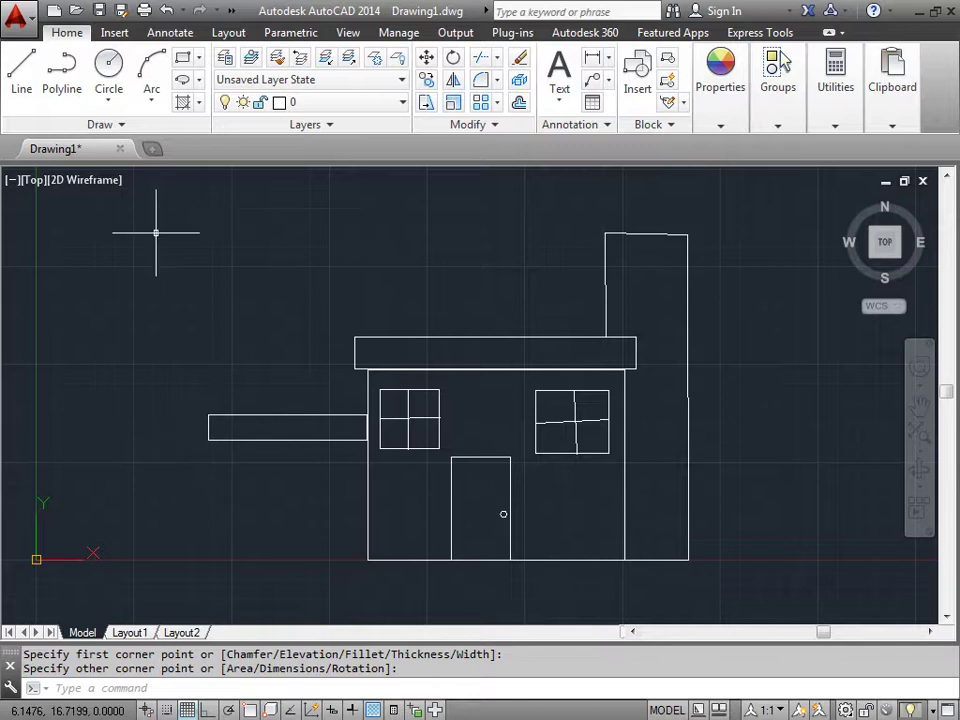
# Step: Draw the garage's base line about 7.9 units left from the house's lower left corner and its outer wall up to the garage roof
pyautogui.click(22, 72)
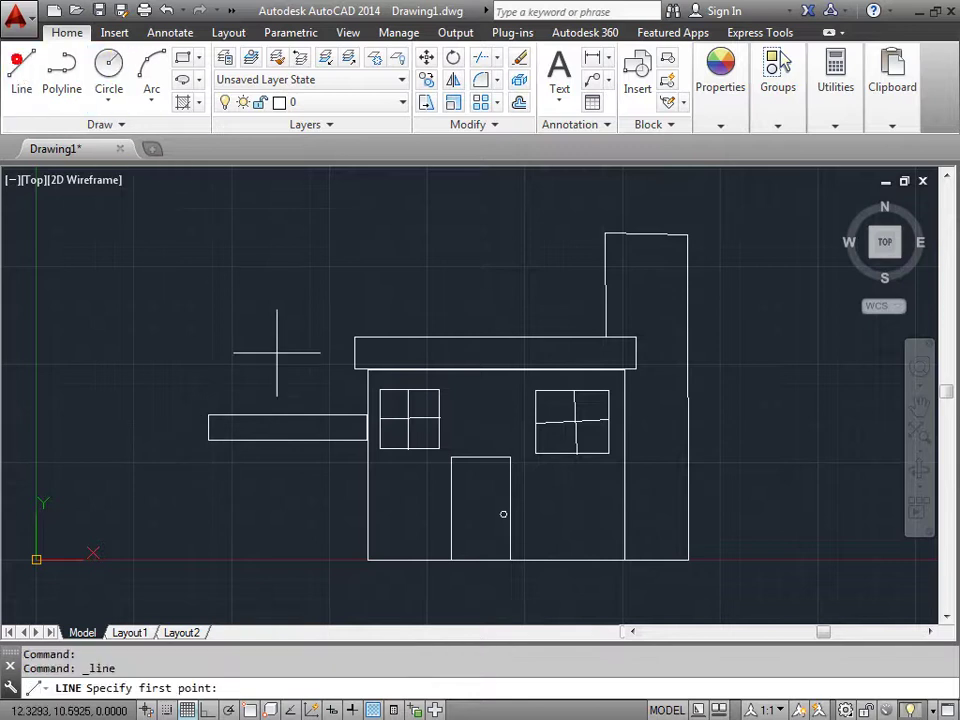
pyautogui.click(368, 560)
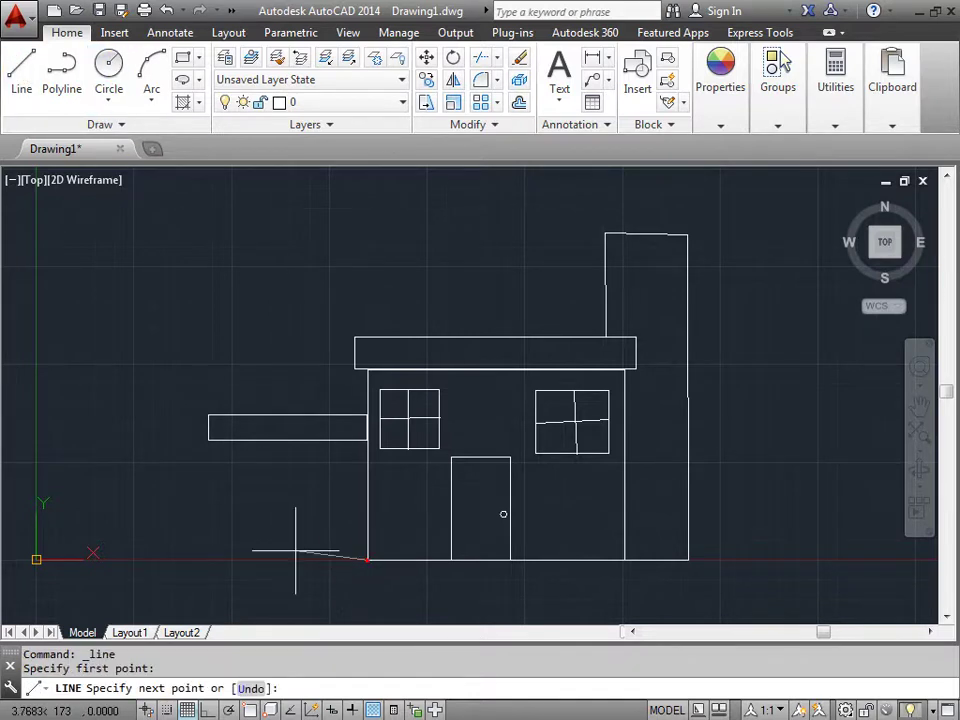
pyautogui.click(214, 560)
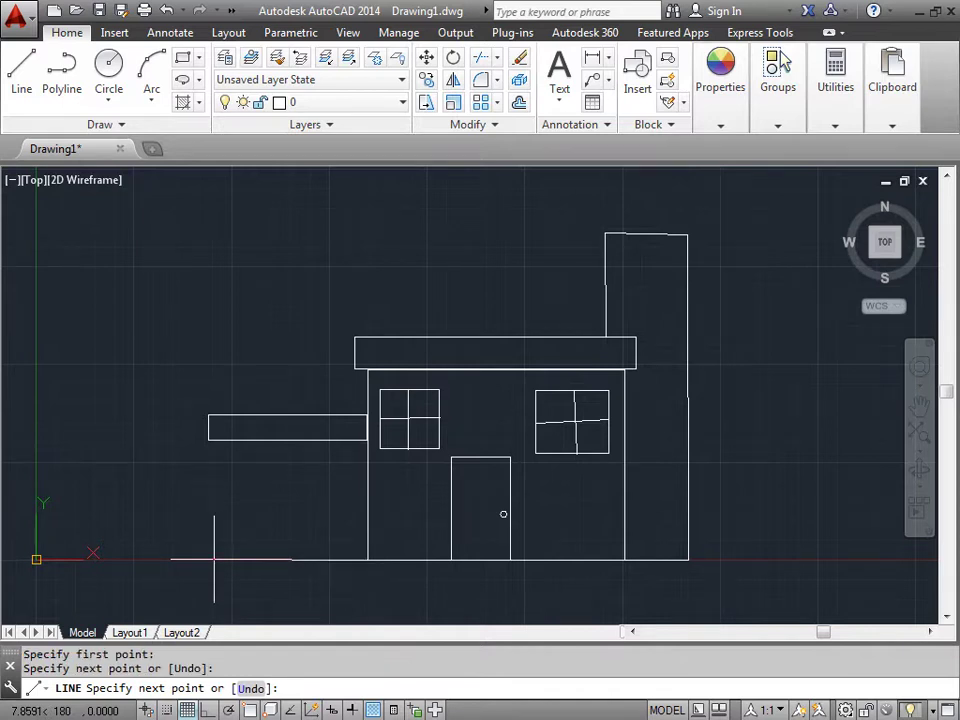
pyautogui.click(216, 440)
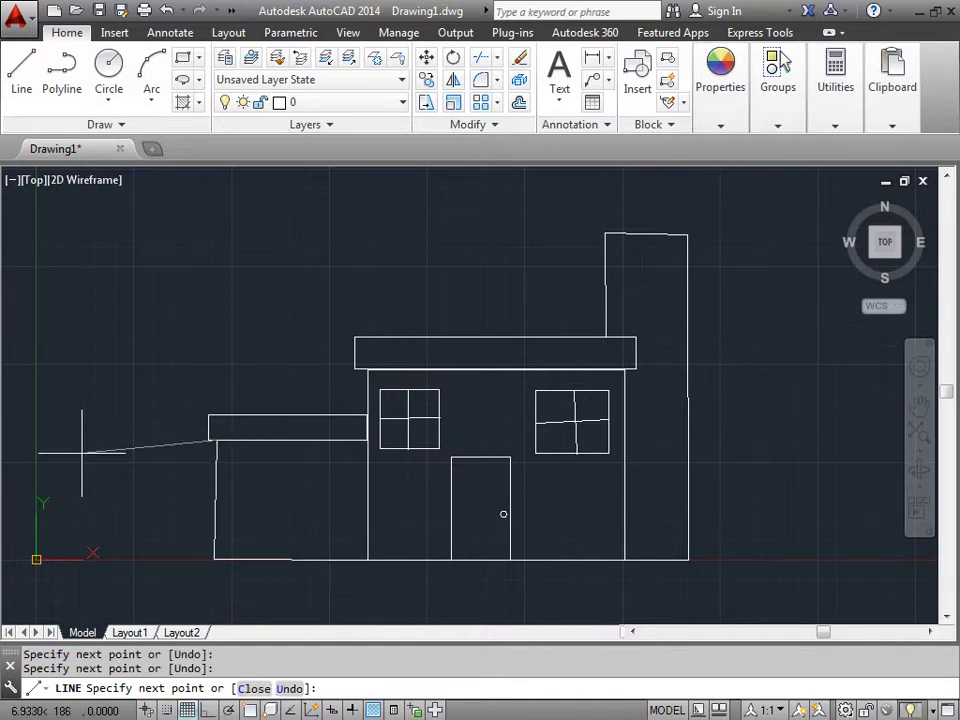
pyautogui.press('Escape')
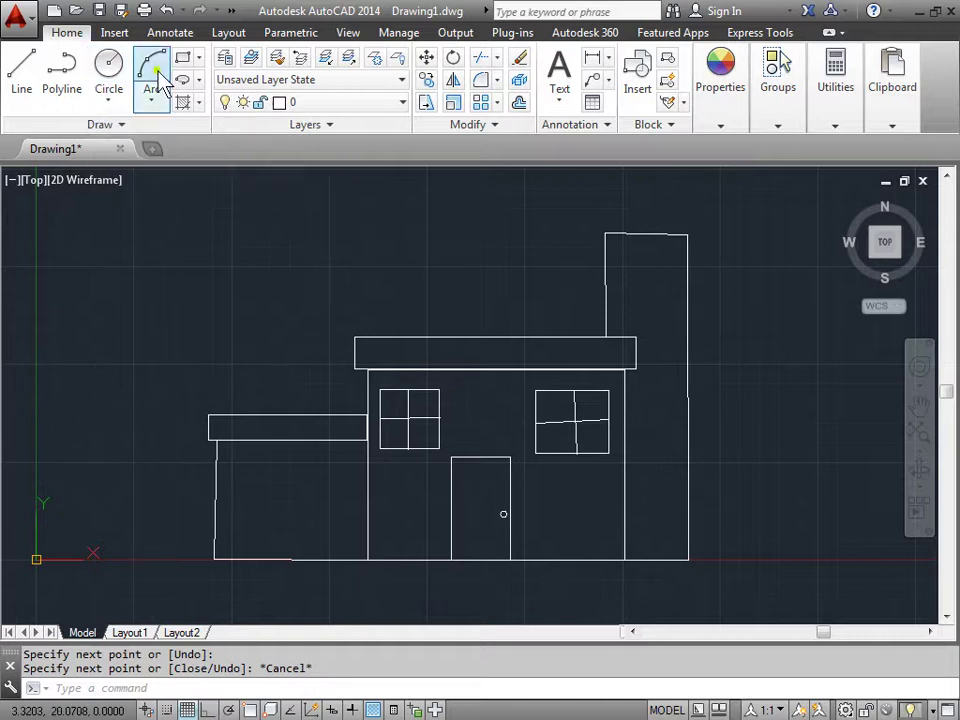
# Step: Draw a large garage door rectangle inside the garage walls, from just below the garage roof down to the base line
pyautogui.click(185, 60)
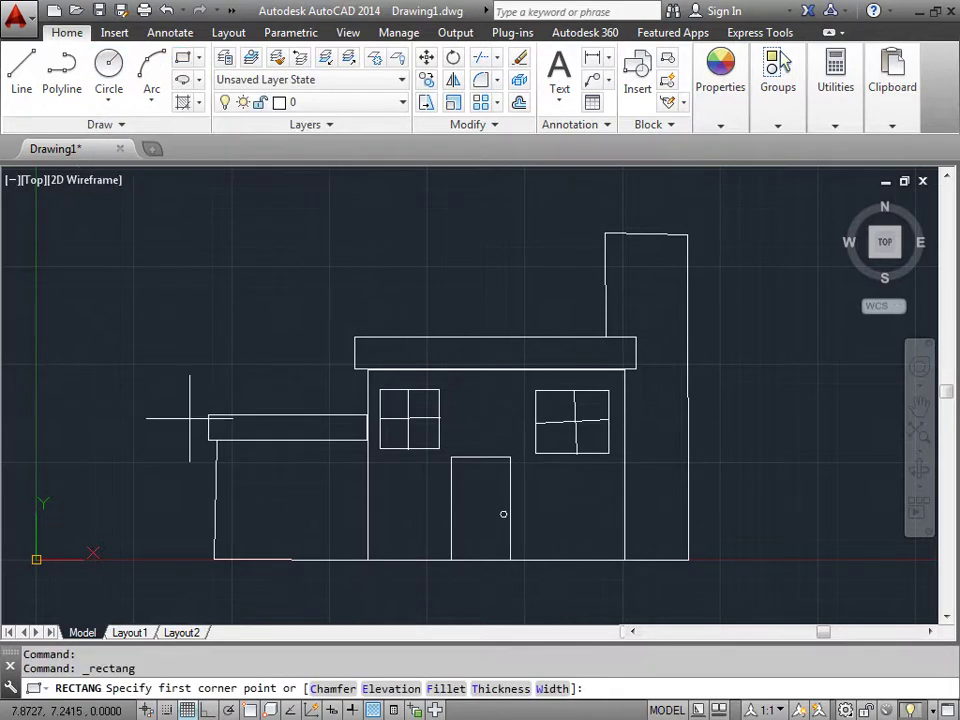
pyautogui.click(232, 453)
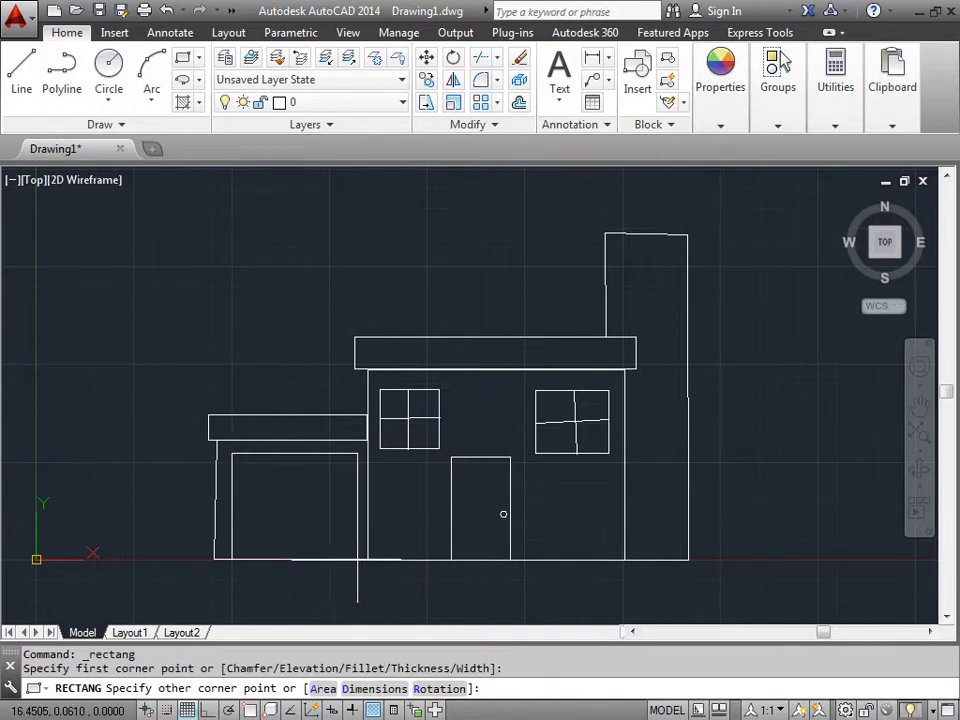
pyautogui.click(354, 559)
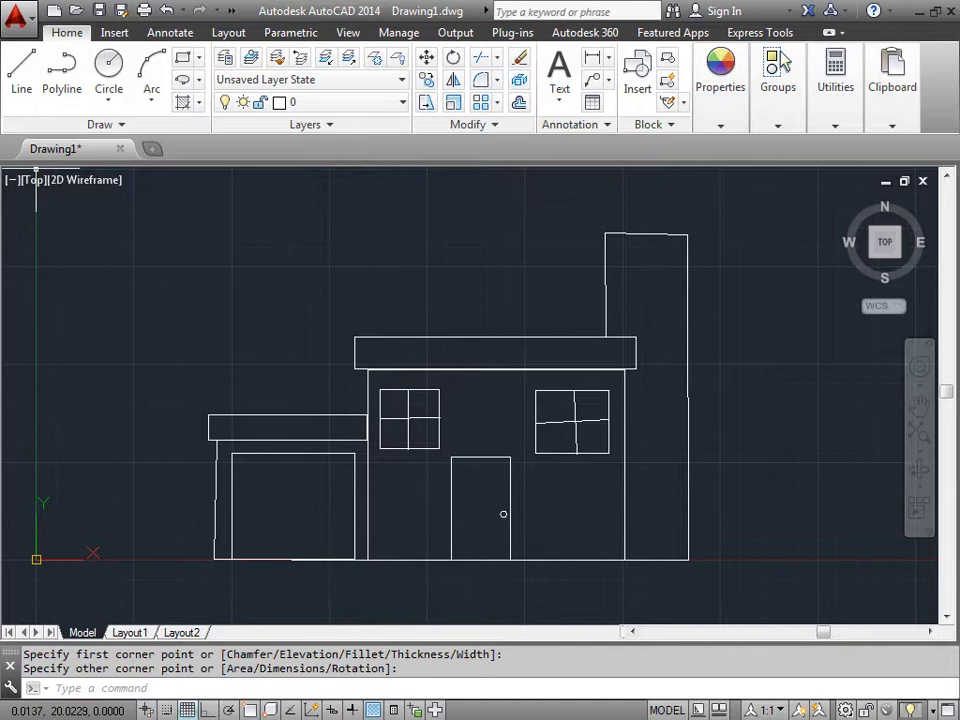
# Step: Draw three separate horizontal lines, each about 4.8 units long, one below the other across the middle and lower part of the garage door
pyautogui.click(21, 68)
pyautogui.scroll(4, 318, 525)
pyautogui.moveTo(301, 537)
pyautogui.mouseDown(button='middle')
pyautogui.moveTo(362, 486)
pyautogui.moveTo(485, 461)
pyautogui.mouseUp(button='middle')
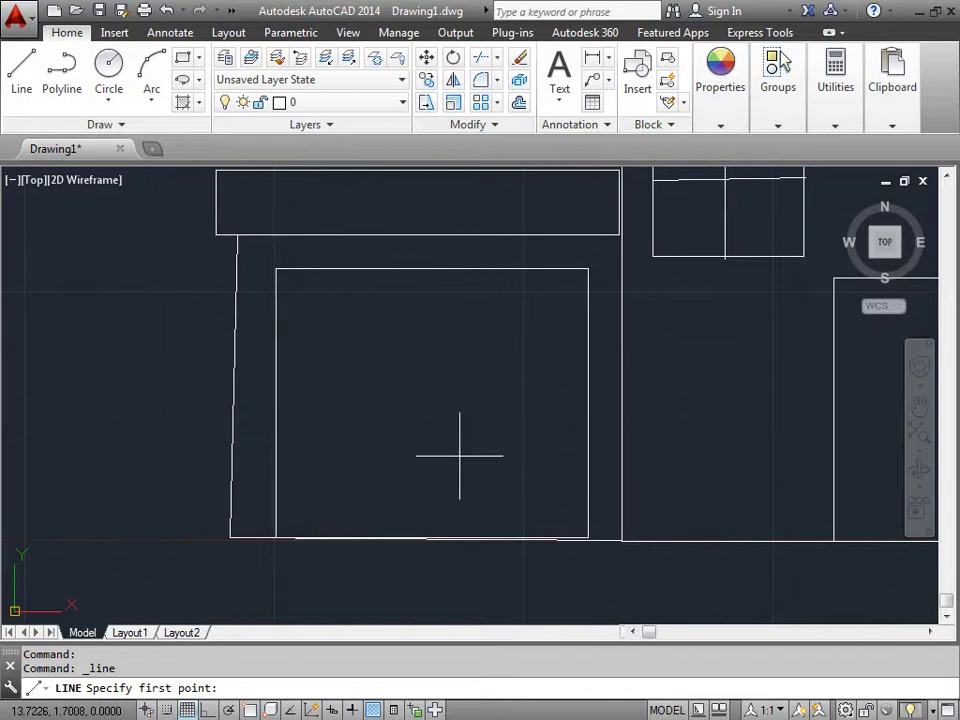
pyautogui.click(311, 394)
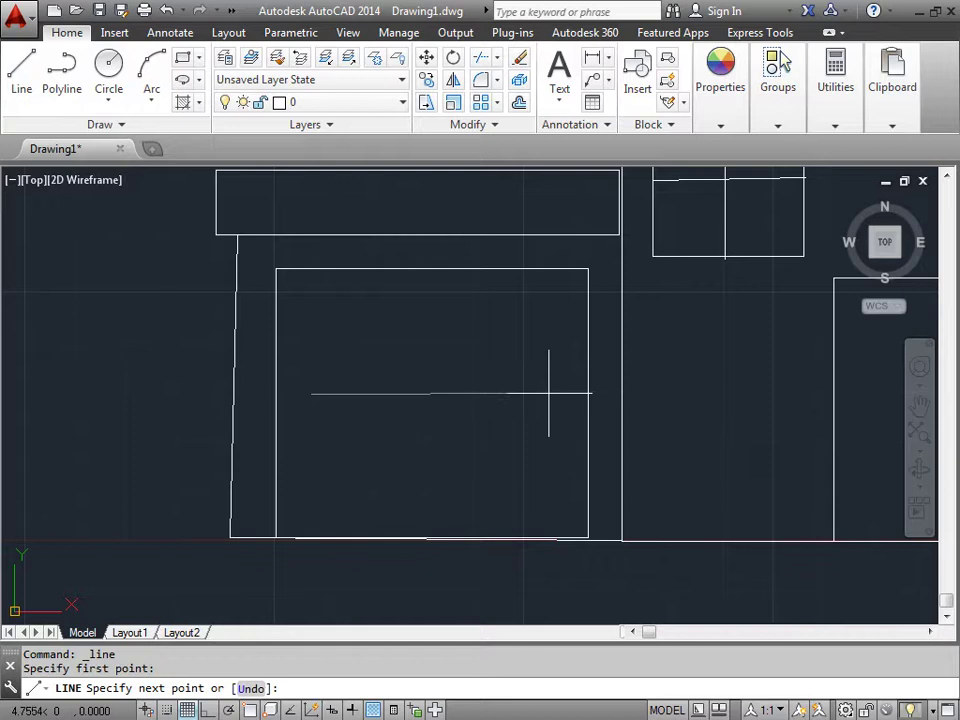
pyautogui.click(551, 393)
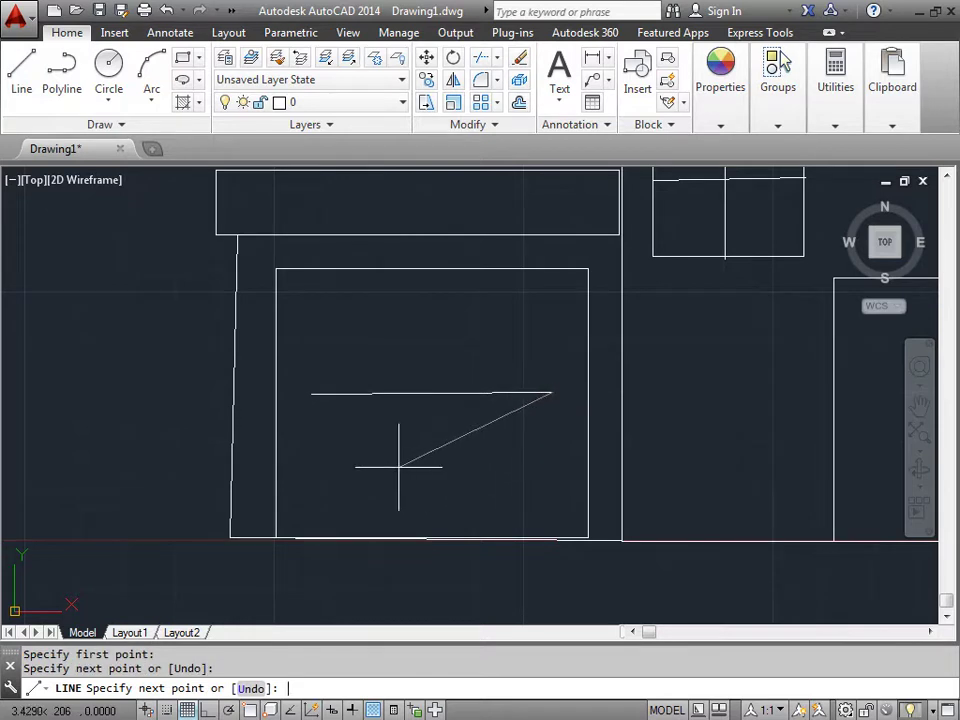
pyautogui.press('Return')
pyautogui.press('Return')
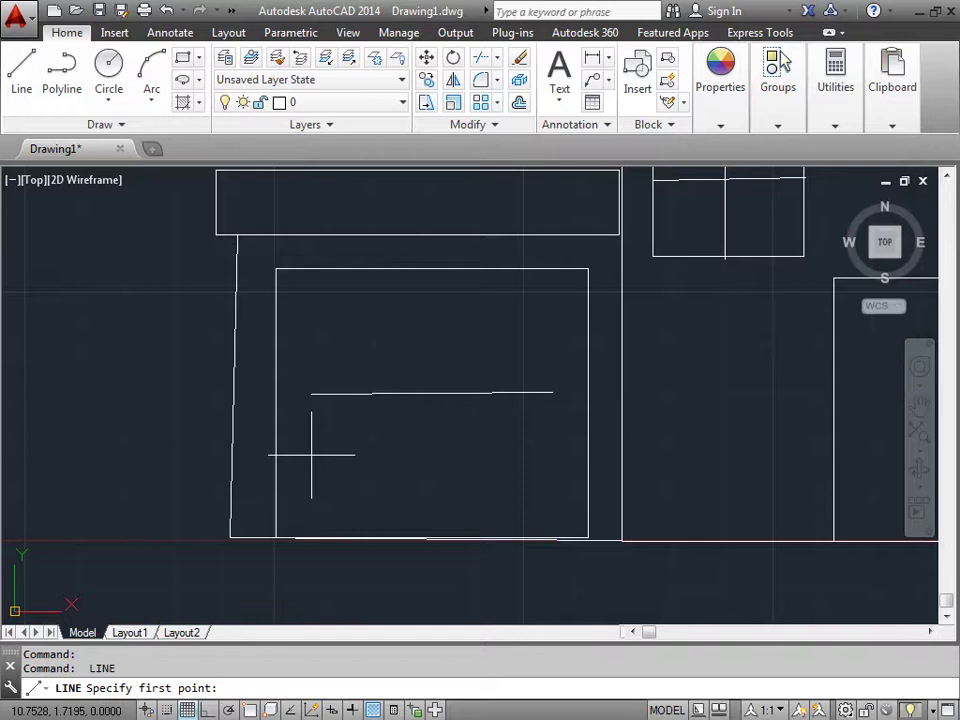
pyautogui.click(311, 455)
pyautogui.click(551, 456)
pyautogui.press('Return')
pyautogui.press('Return')
pyautogui.click(311, 507)
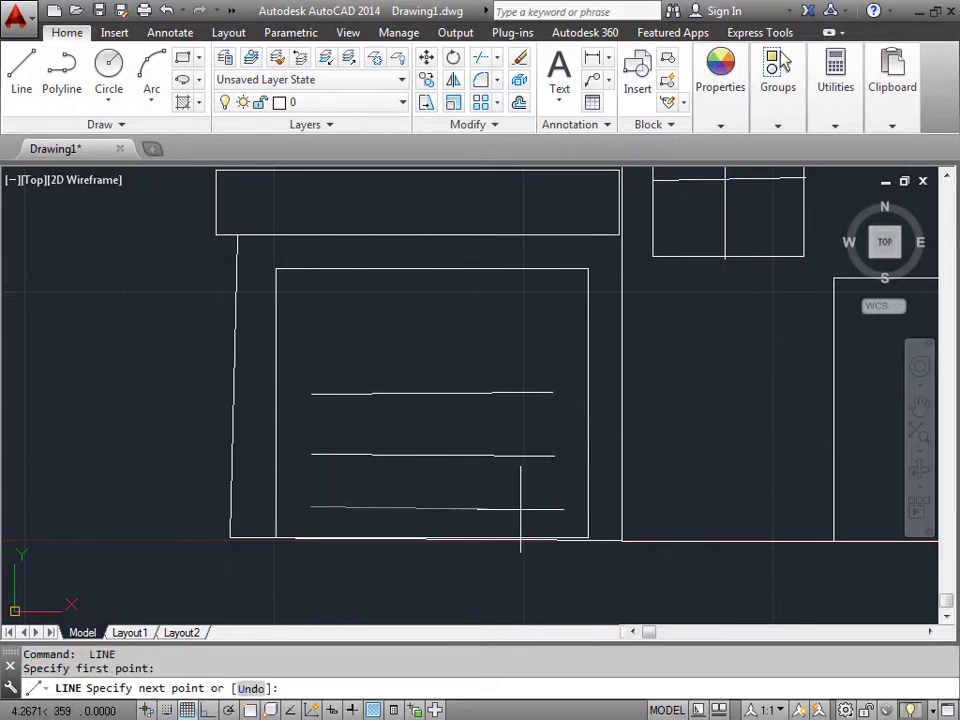
pyautogui.click(553, 508)
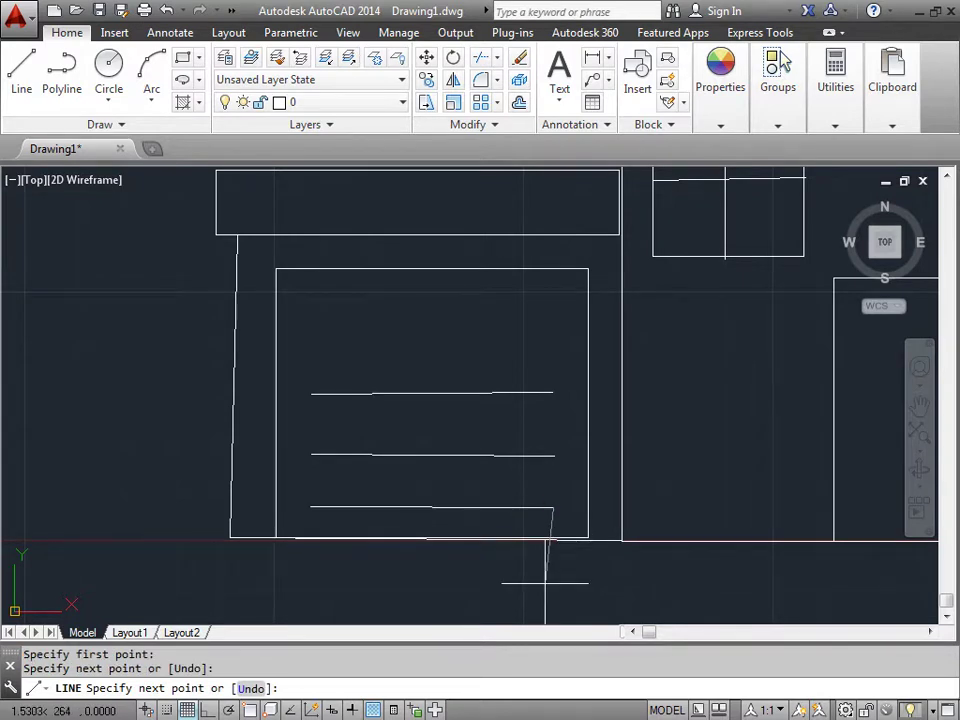
pyautogui.press('Return')
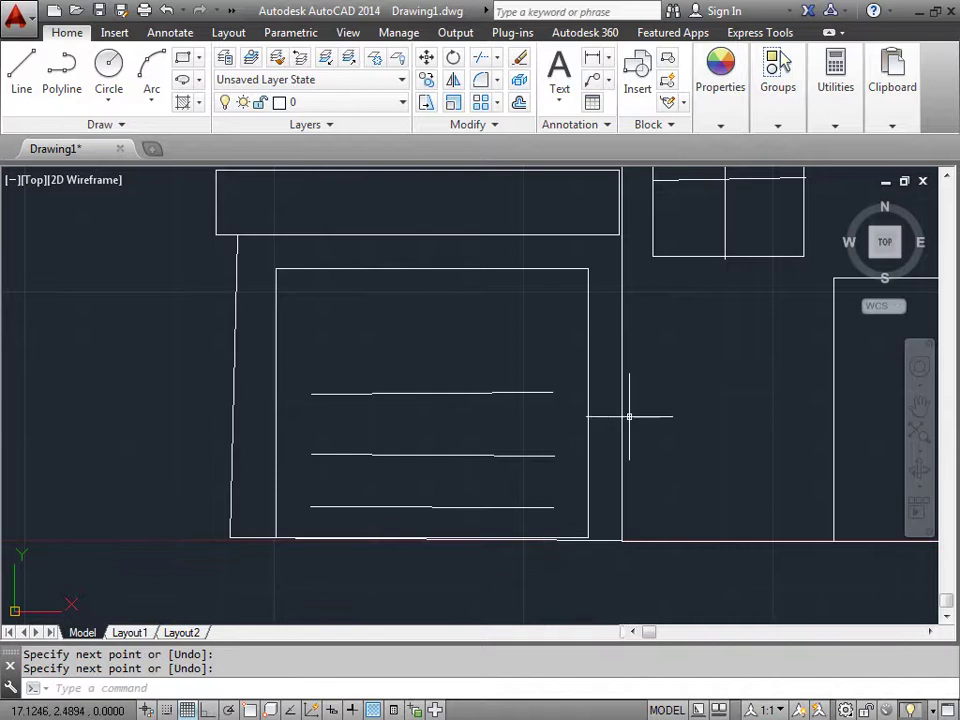
# Step: Draw an upward-curving half-ellipse about 1.9 units wide and 0.8 high in the garage door's upper left area with Elliptical Arc
pyautogui.moveTo(669, 388); pyautogui.dragTo(570, 446, button='middle')
pyautogui.scroll(-2, 562, 447)
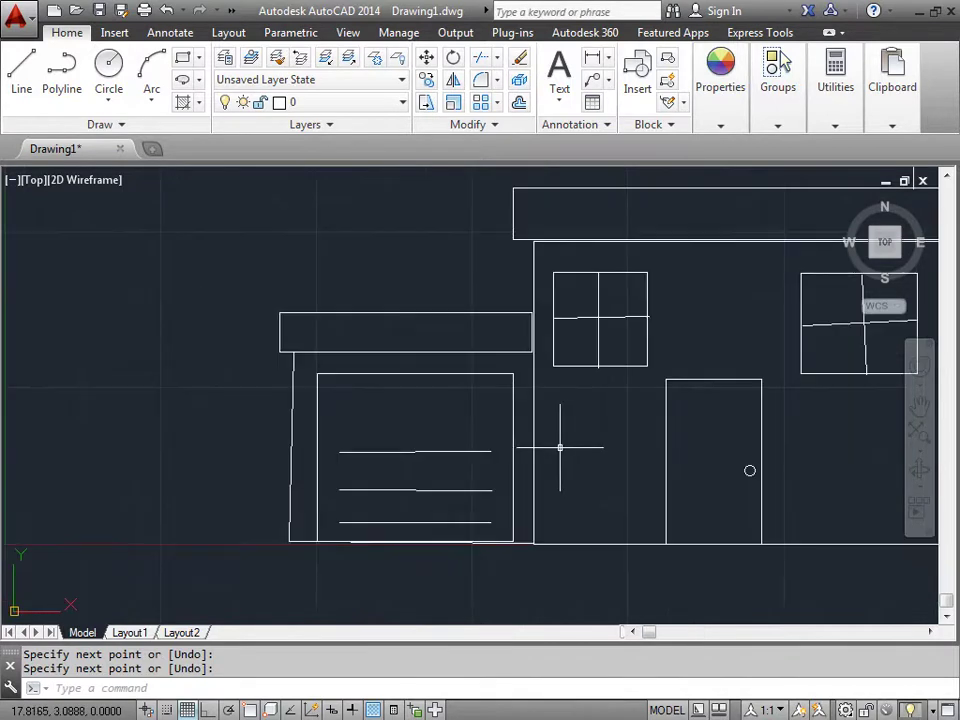
pyautogui.scroll(2, 527, 448)
pyautogui.moveTo(381, 416); pyautogui.dragTo(541, 441, button='middle')
pyautogui.scroll(2, 572, 439)
pyautogui.moveTo(581, 369); pyautogui.dragTo(535, 406, button='middle')
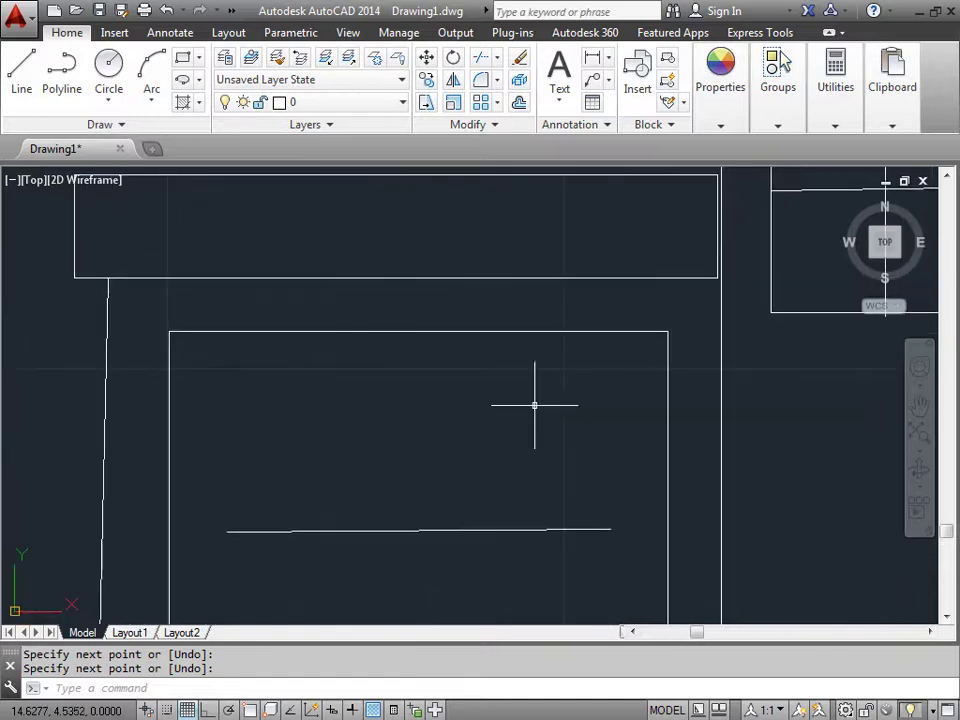
pyautogui.click(199, 80)
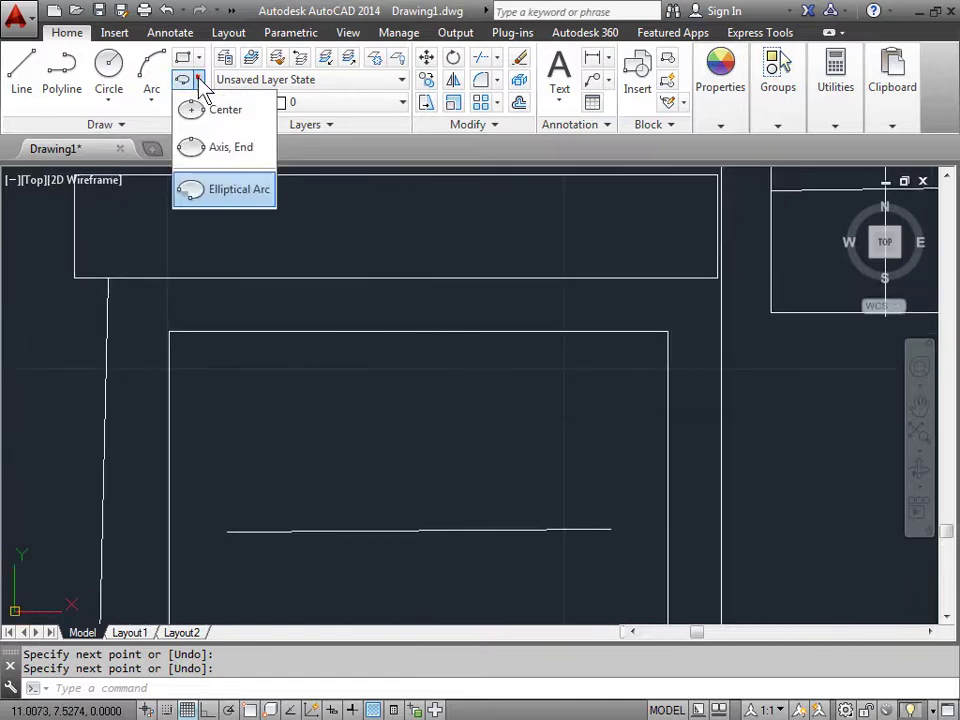
pyautogui.click(262, 195)
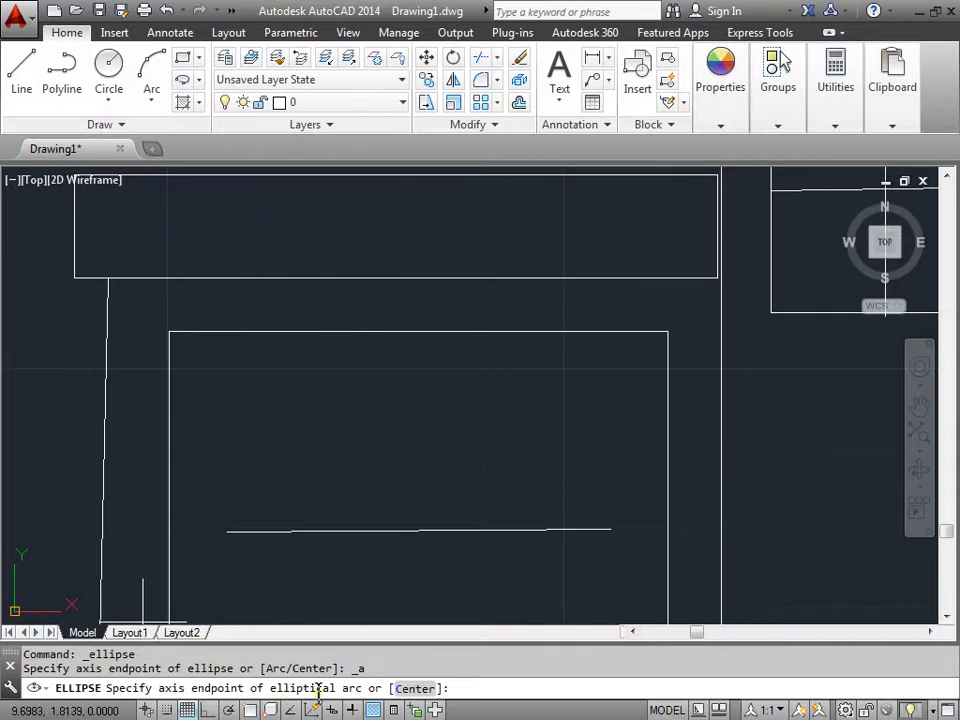
pyautogui.click(199, 422)
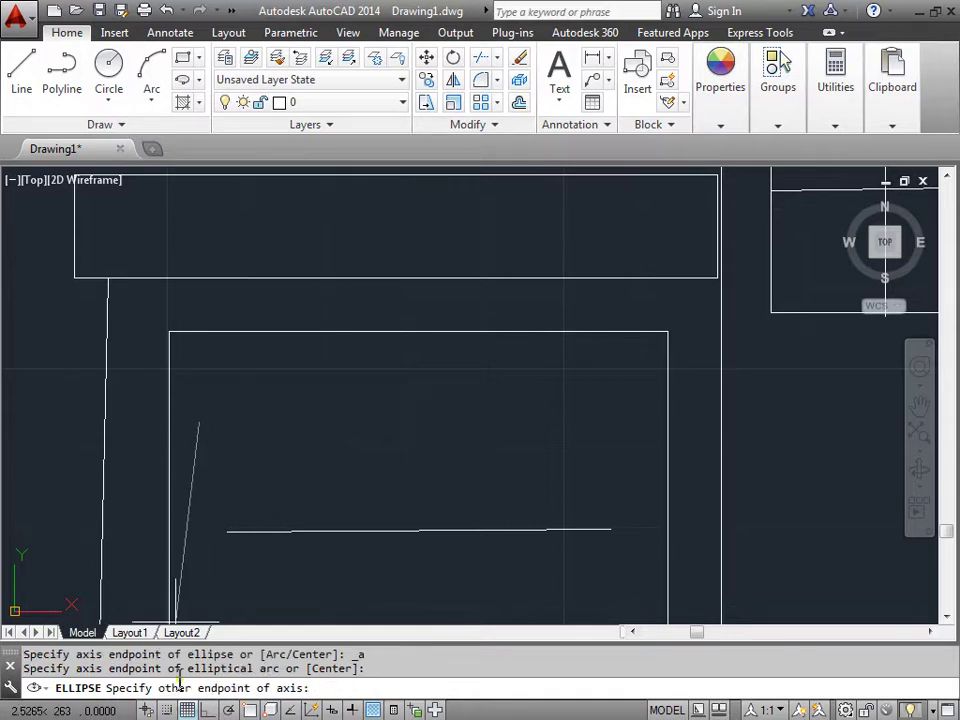
pyautogui.click(349, 422)
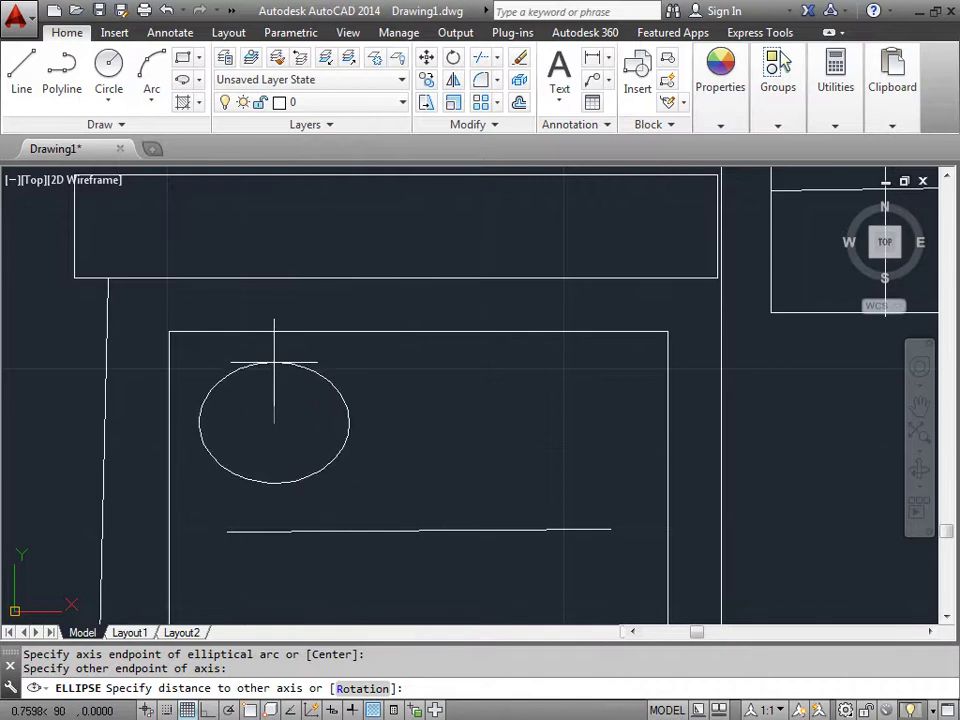
pyautogui.click(274, 358)
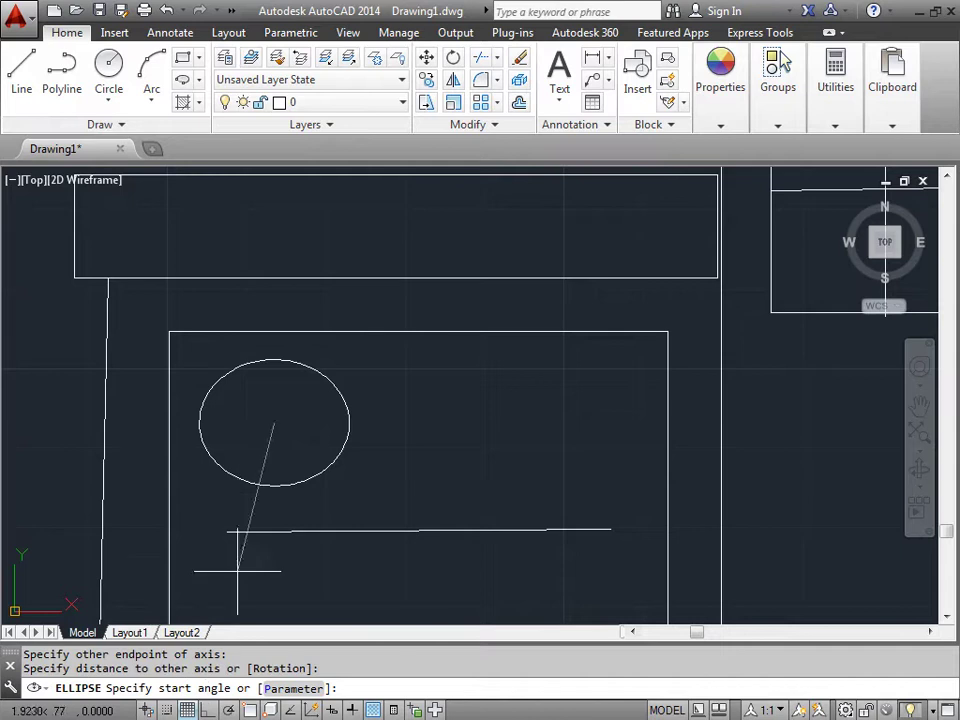
pyautogui.click(388, 423)
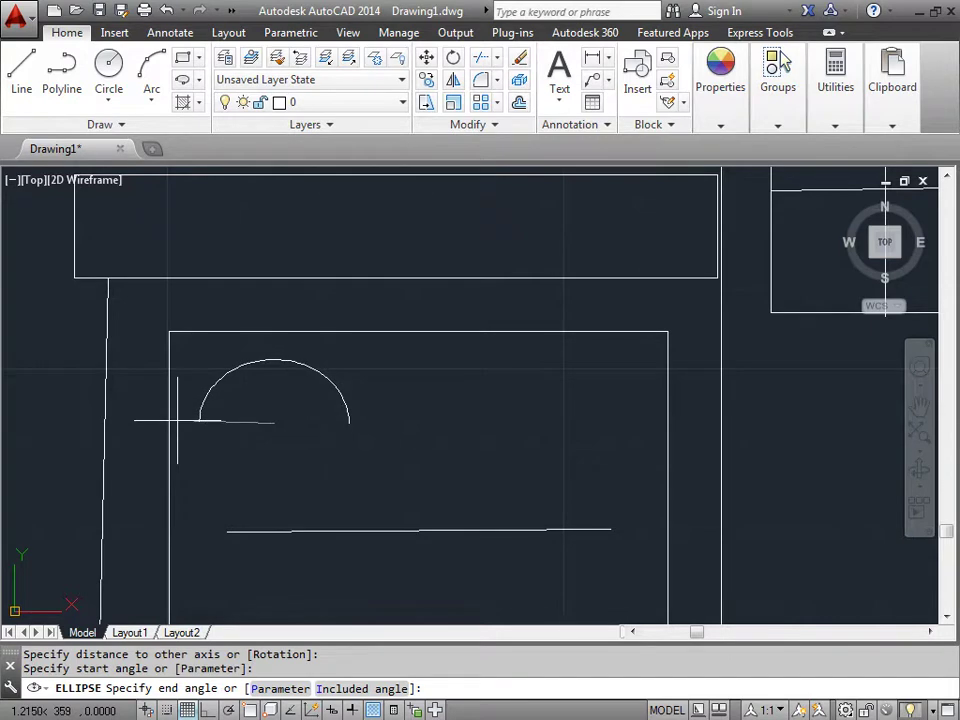
pyautogui.click(176, 420)
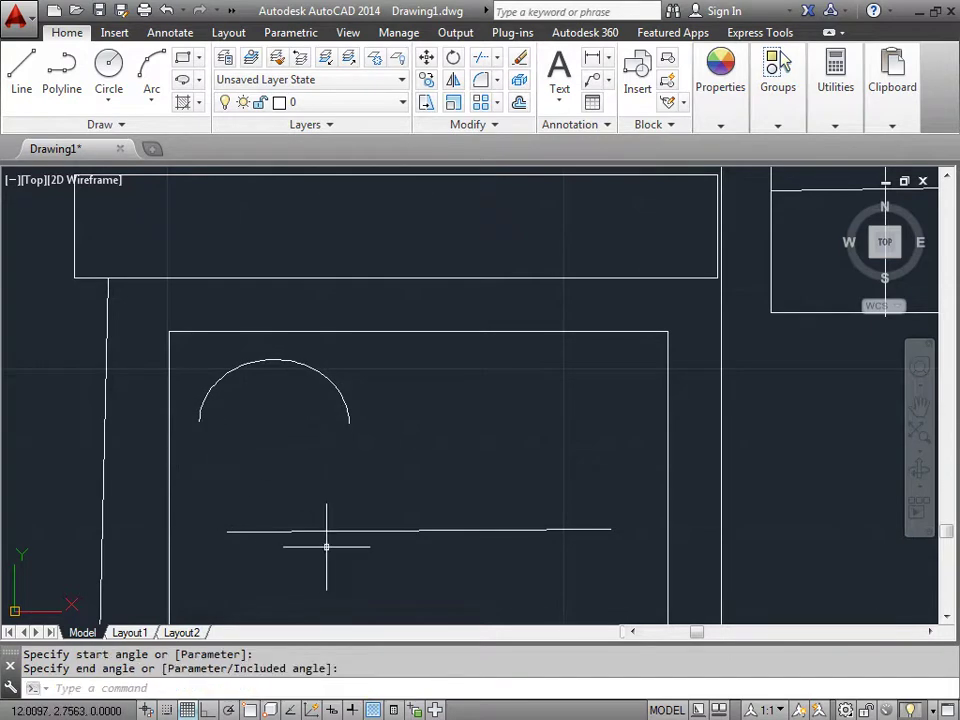
# Step: Draw a matching 3-Point arc about 2 units wide in the garage door's upper right area, level with the left arc
pyautogui.click(158, 96)
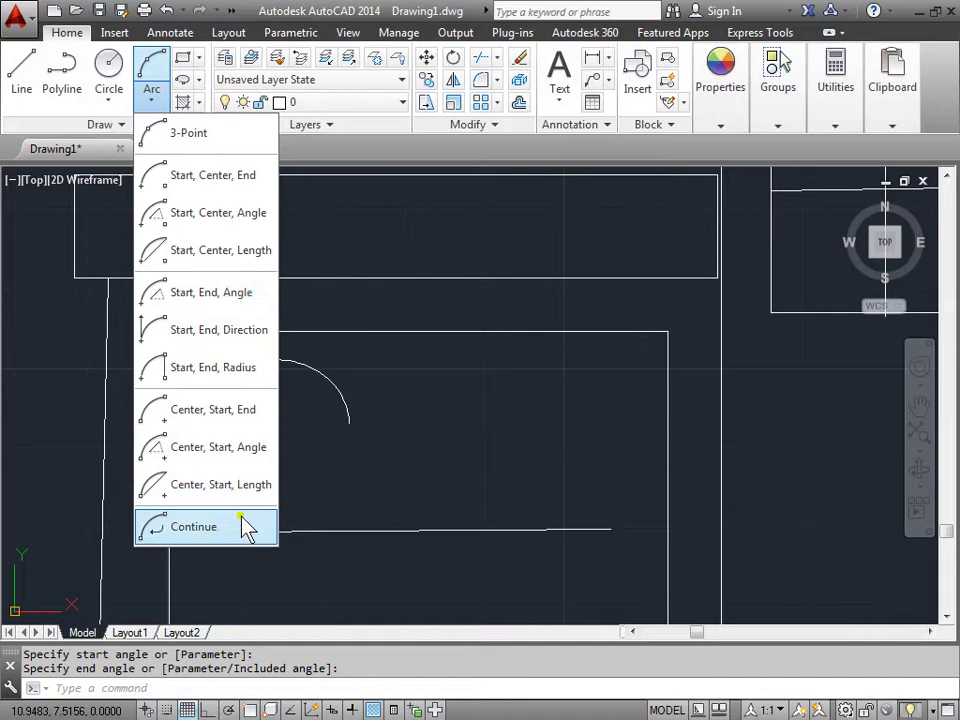
pyautogui.click(204, 134)
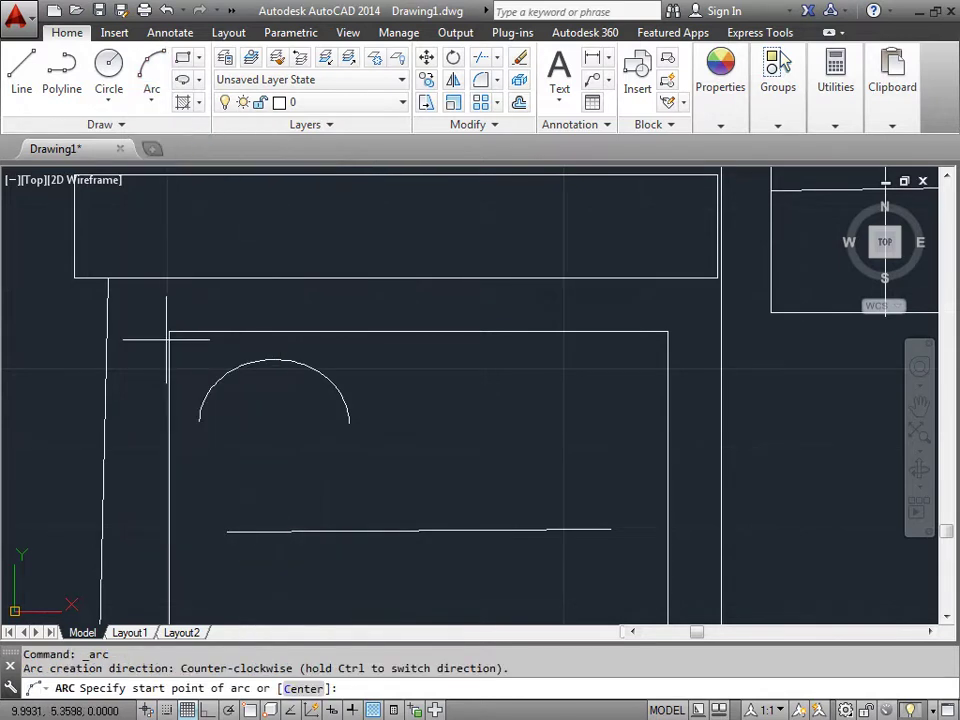
pyautogui.click(447, 424)
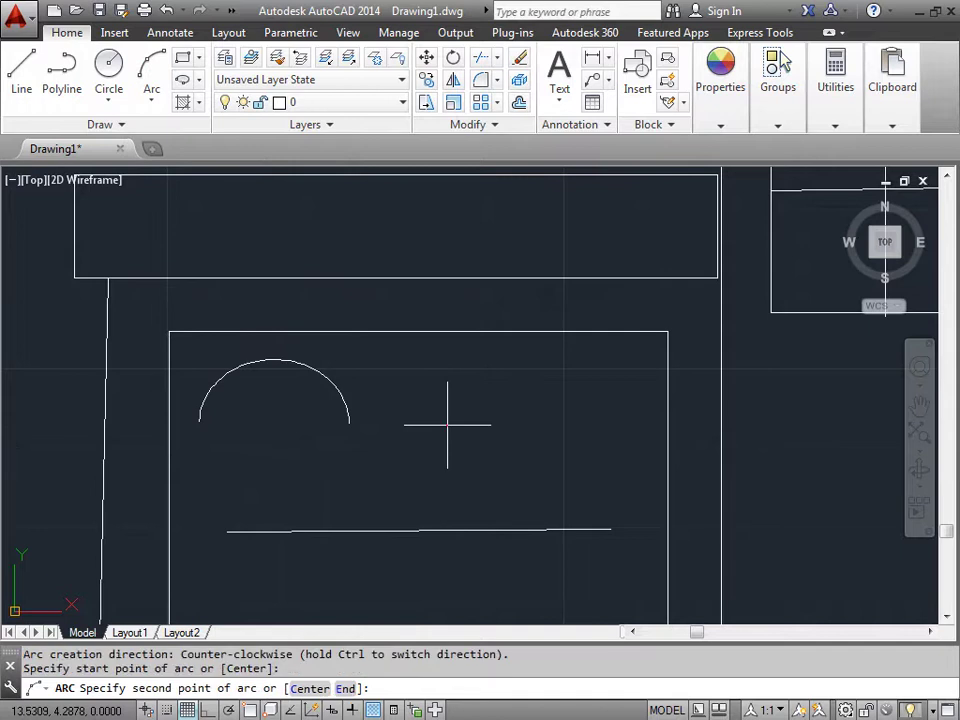
pyautogui.click(548, 363)
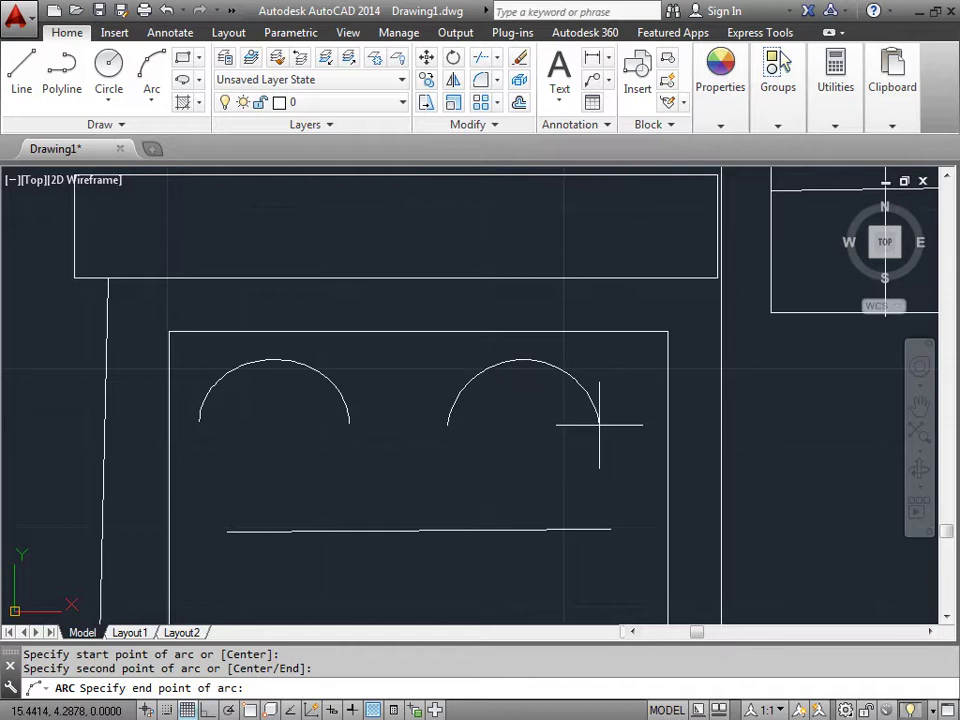
pyautogui.click(605, 422)
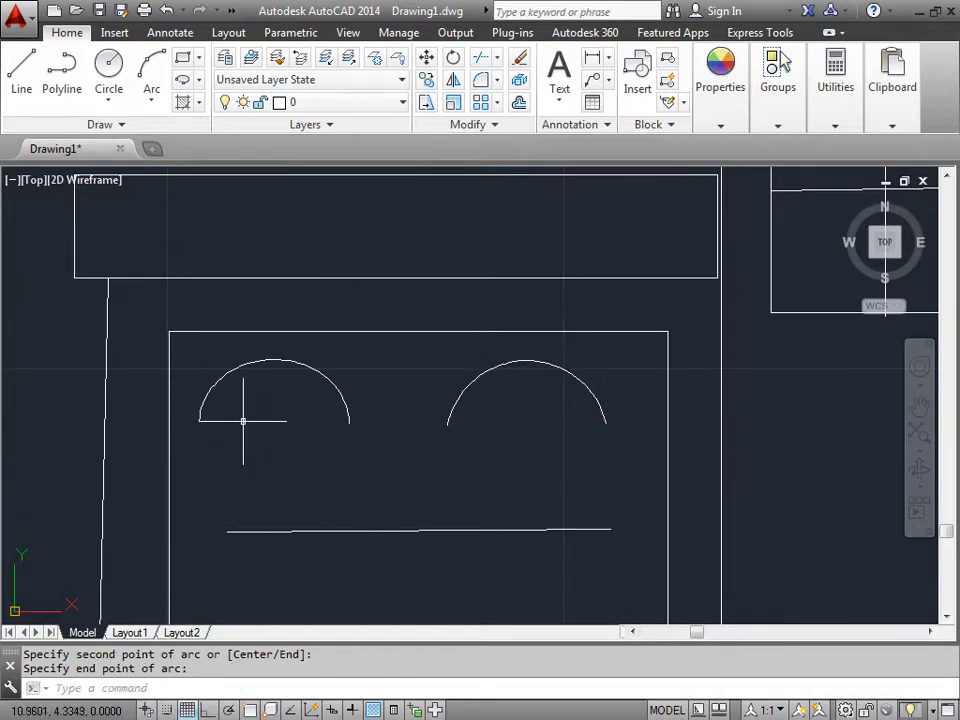
# Step: Close the undersides of both garage door arcs with separate straight lines joining each arc's endpoints
pyautogui.click(22, 88)
pyautogui.moveTo(266, 411)
pyautogui.mouseDown(button='middle')
pyautogui.moveTo(270, 420)
pyautogui.moveTo(297, 413)
pyautogui.mouseUp(button='middle')
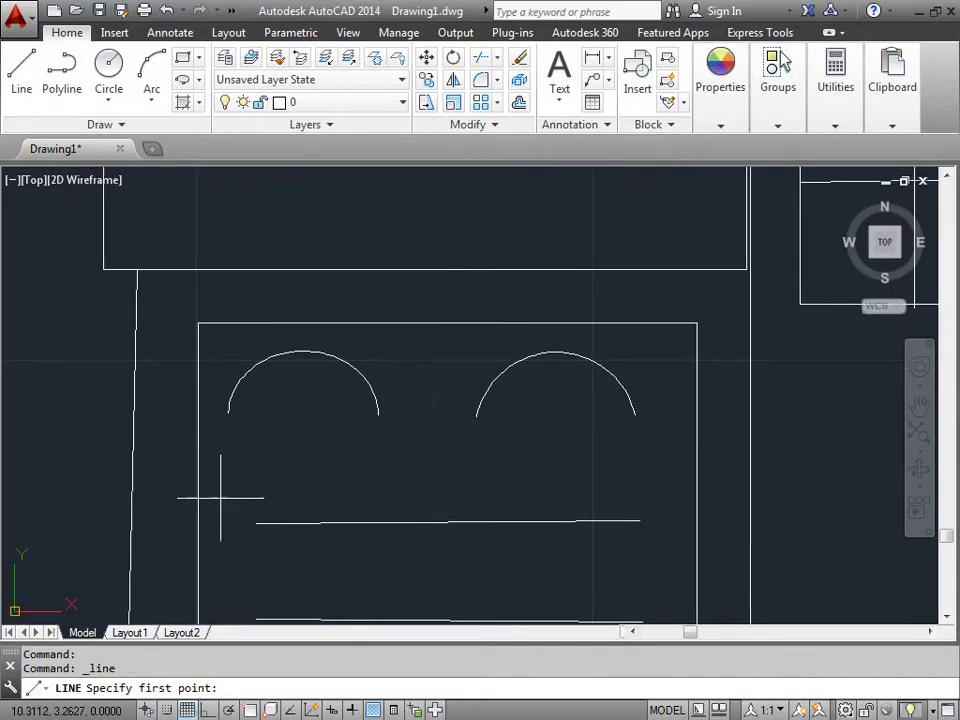
pyautogui.click(229, 411)
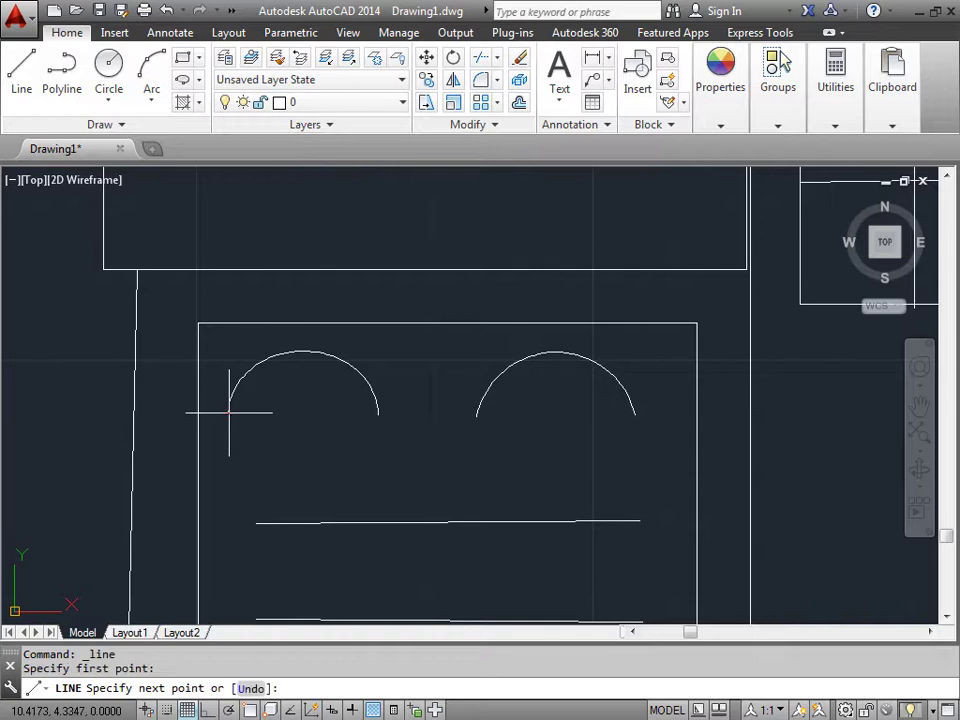
pyautogui.click(379, 414)
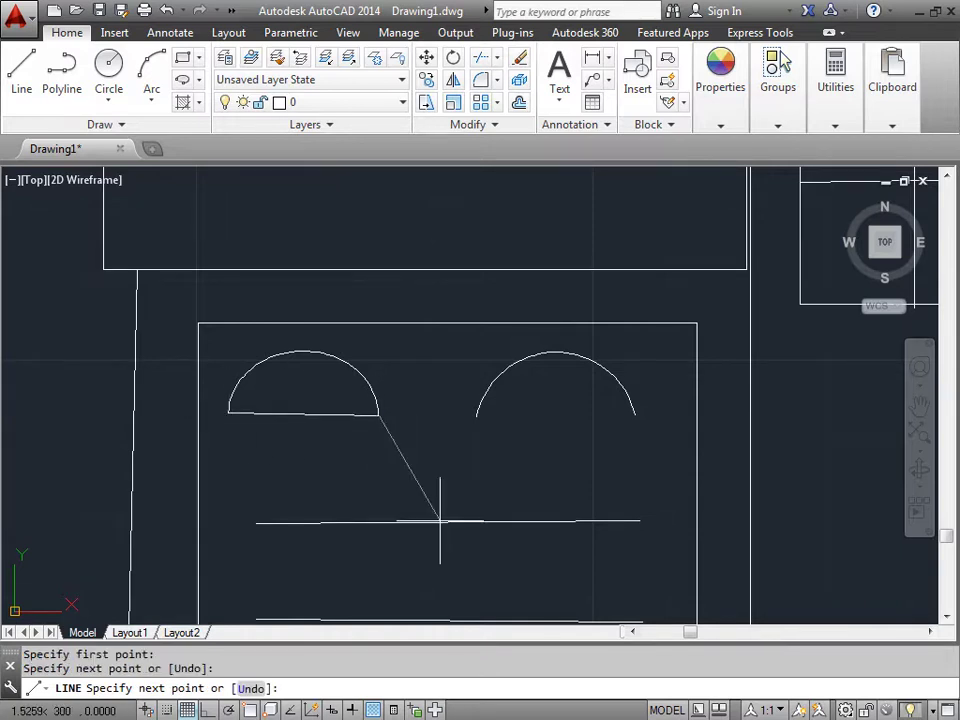
pyautogui.press('Return')
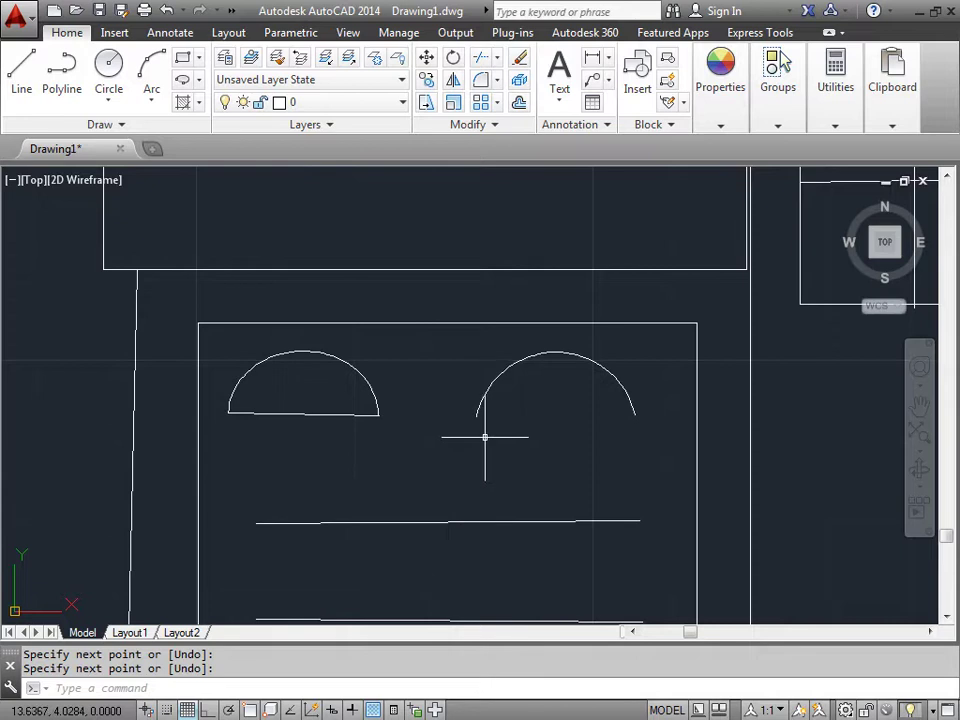
pyautogui.press('Return')
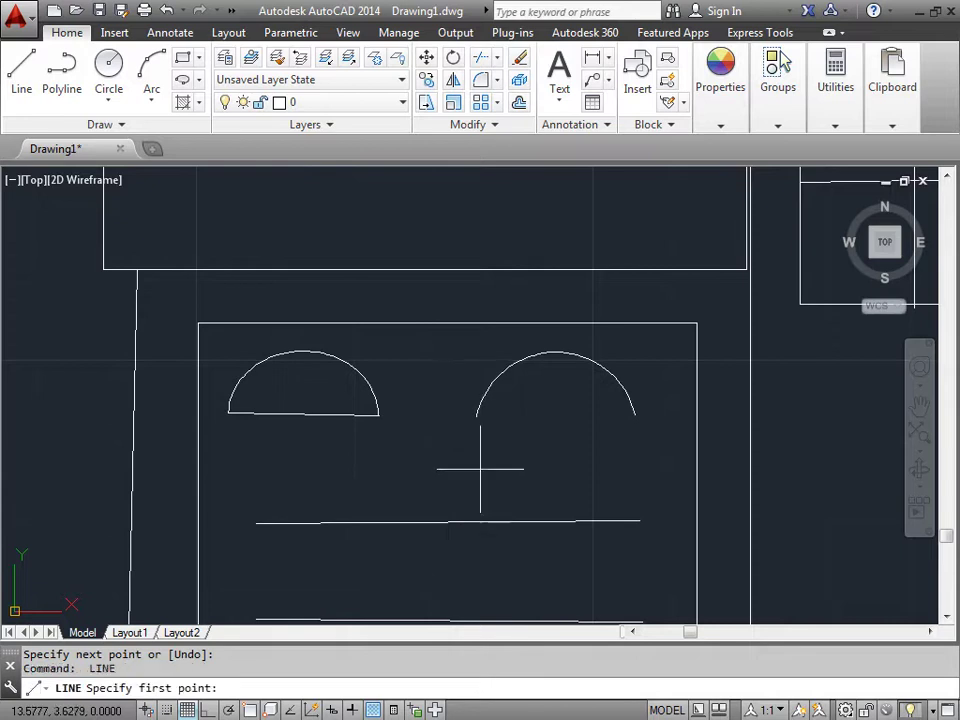
pyautogui.click(476, 418)
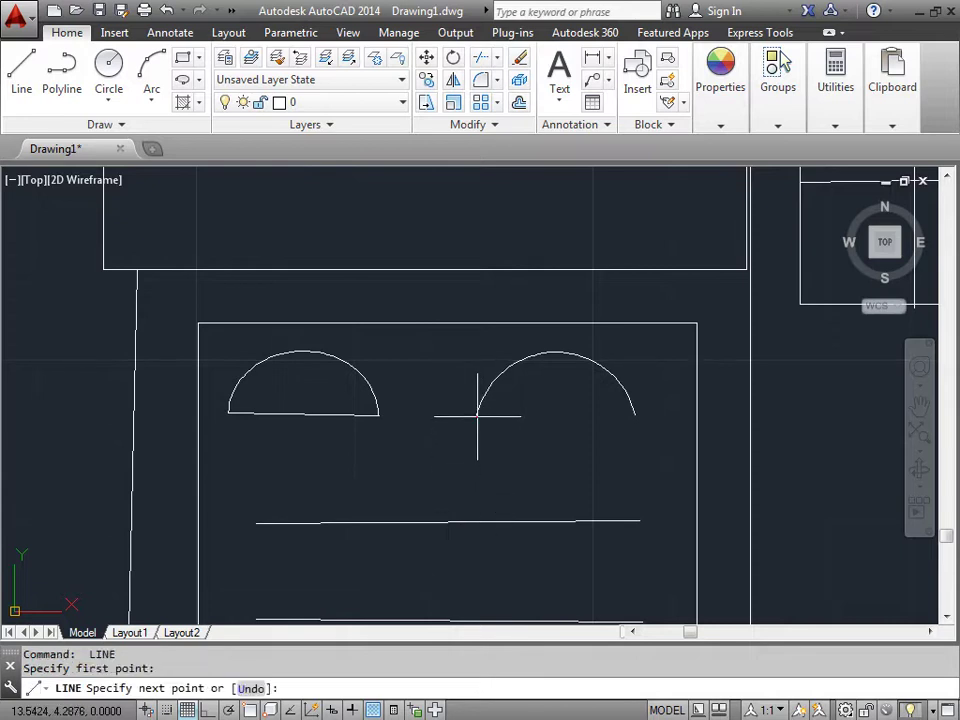
pyautogui.click(634, 415)
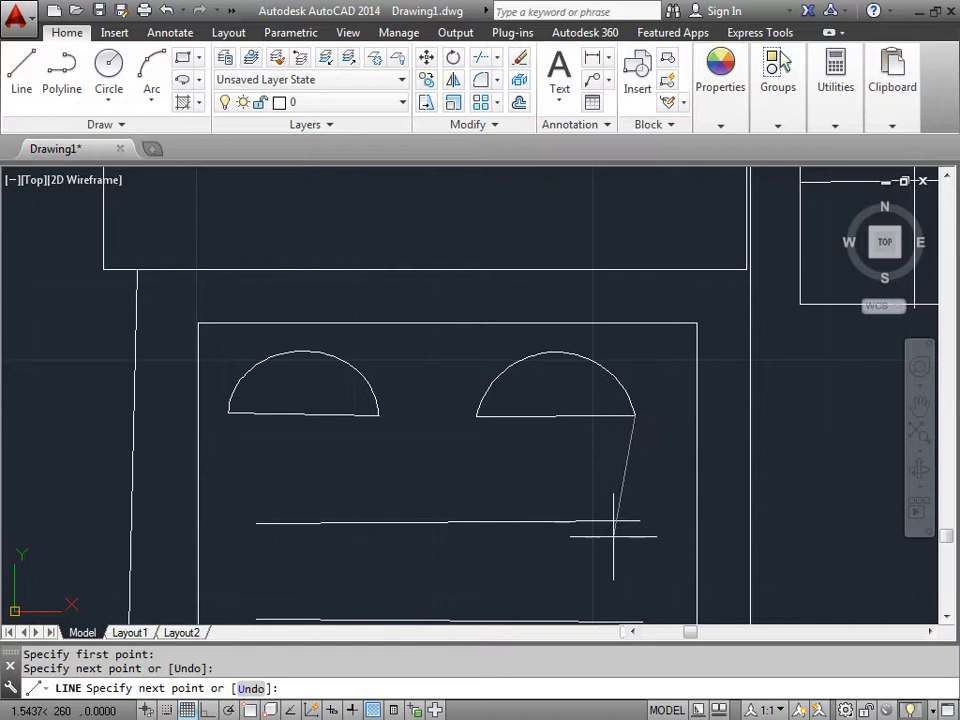
pyautogui.press('Return')
# Step: Draw a tree trunk rectangle about 3 units wide and 11.9 high, standing at ground level a short distance right of the chimney
pyautogui.moveTo(693, 483); pyautogui.dragTo(553, 439, button='middle')
pyautogui.scroll(-4, 519, 416)
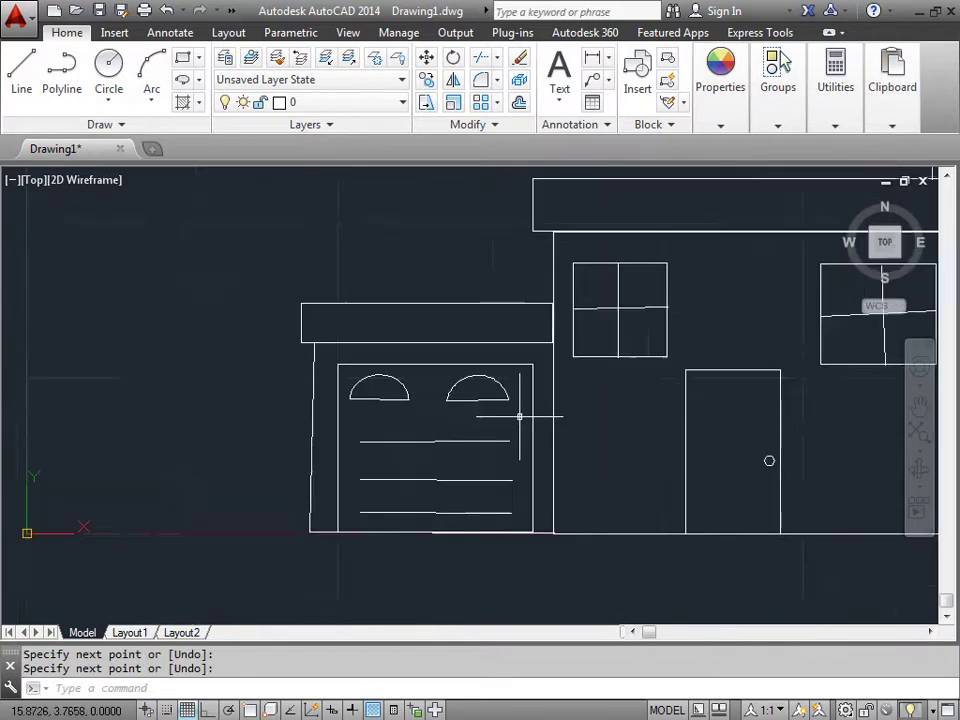
pyautogui.scroll(-3, 519, 416)
pyautogui.moveTo(754, 439)
pyautogui.mouseDown(button='middle')
pyautogui.moveTo(681, 440)
pyautogui.moveTo(525, 476)
pyautogui.mouseUp(button='middle')
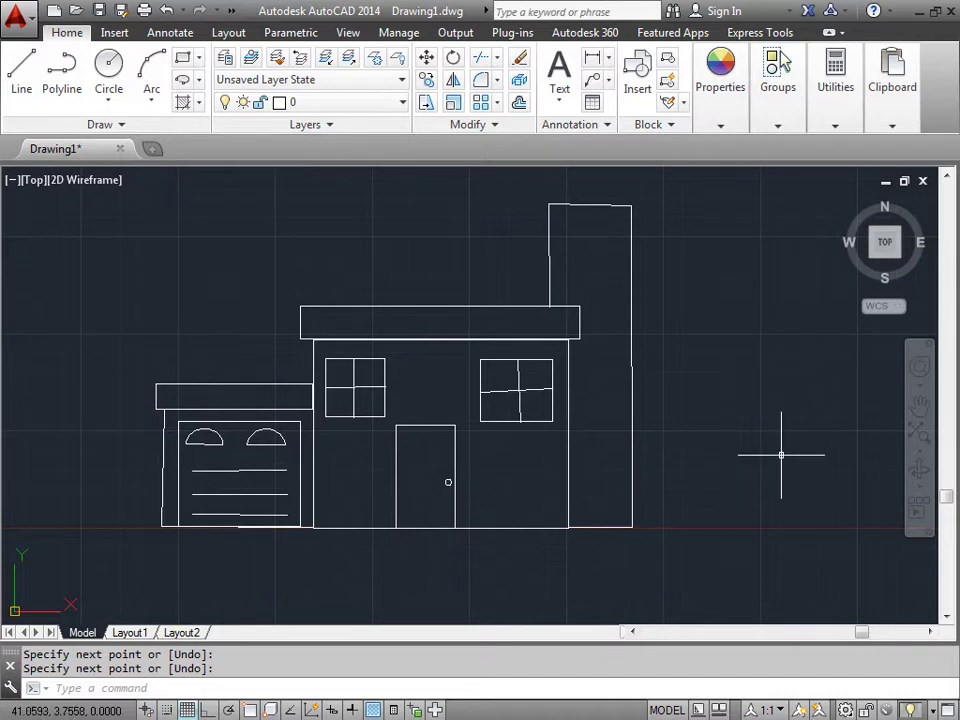
pyautogui.moveTo(810, 450); pyautogui.dragTo(405, 459, button='middle')
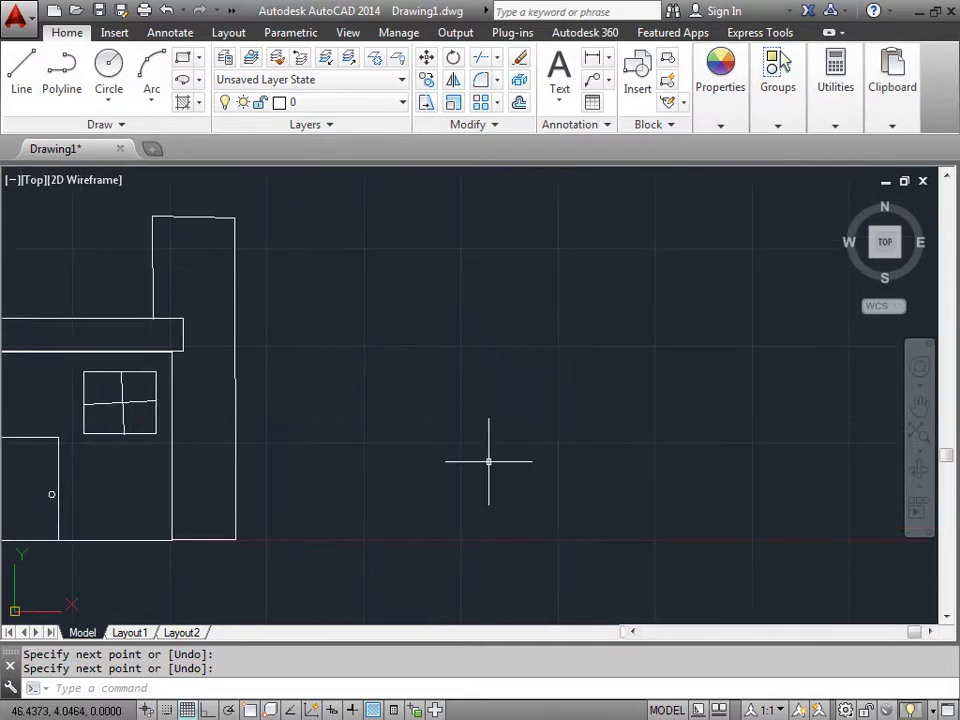
pyautogui.moveTo(467, 389); pyautogui.dragTo(439, 422, button='middle')
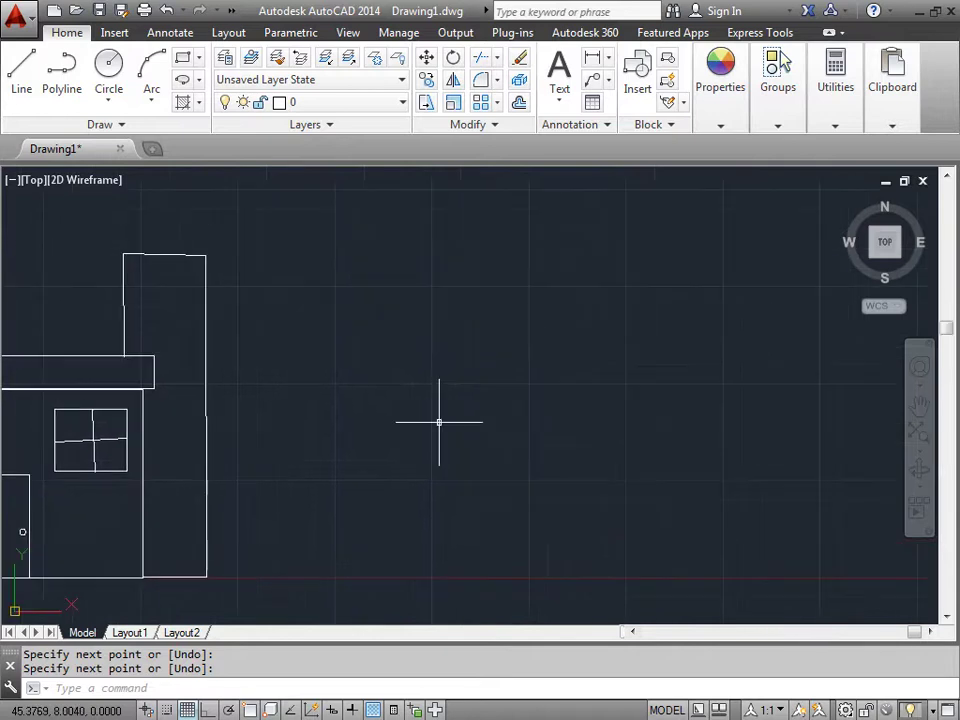
pyautogui.click(22, 78)
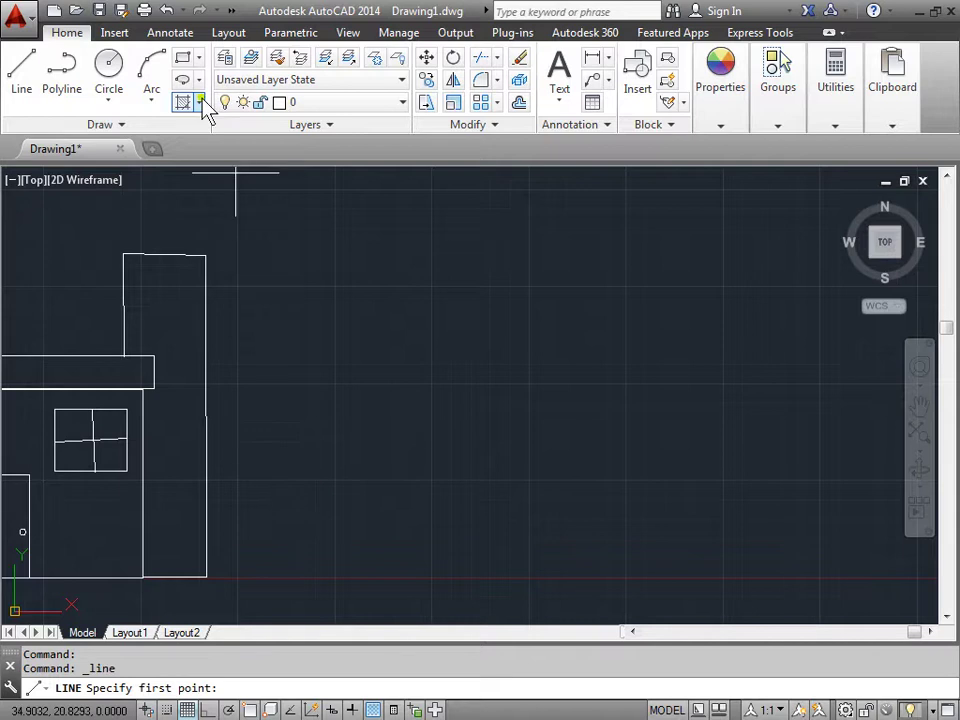
pyautogui.click(184, 62)
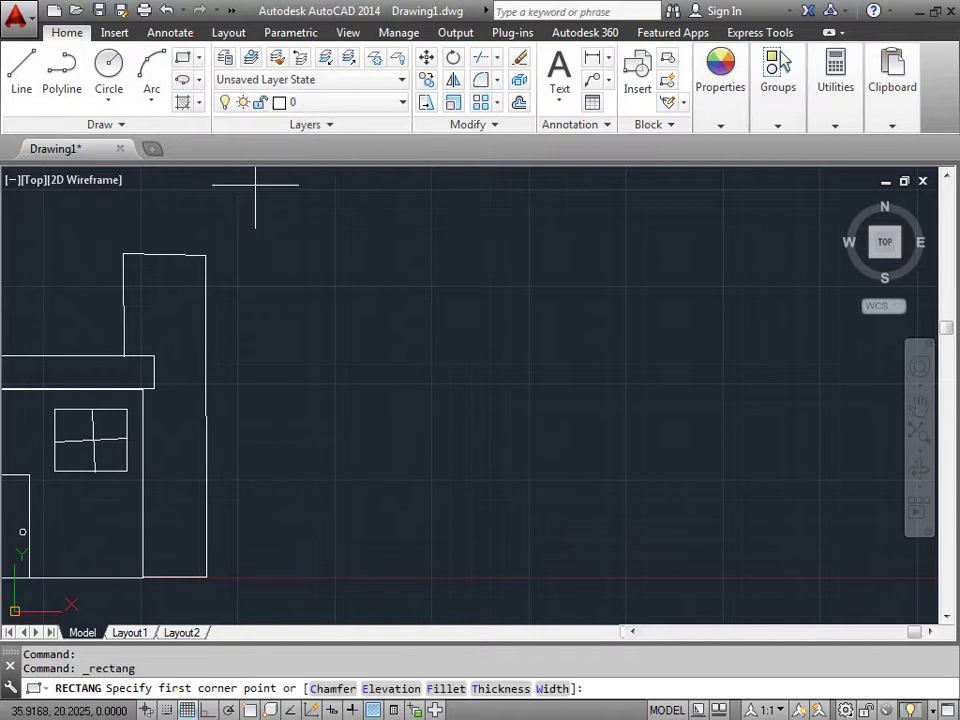
pyautogui.click(277, 577)
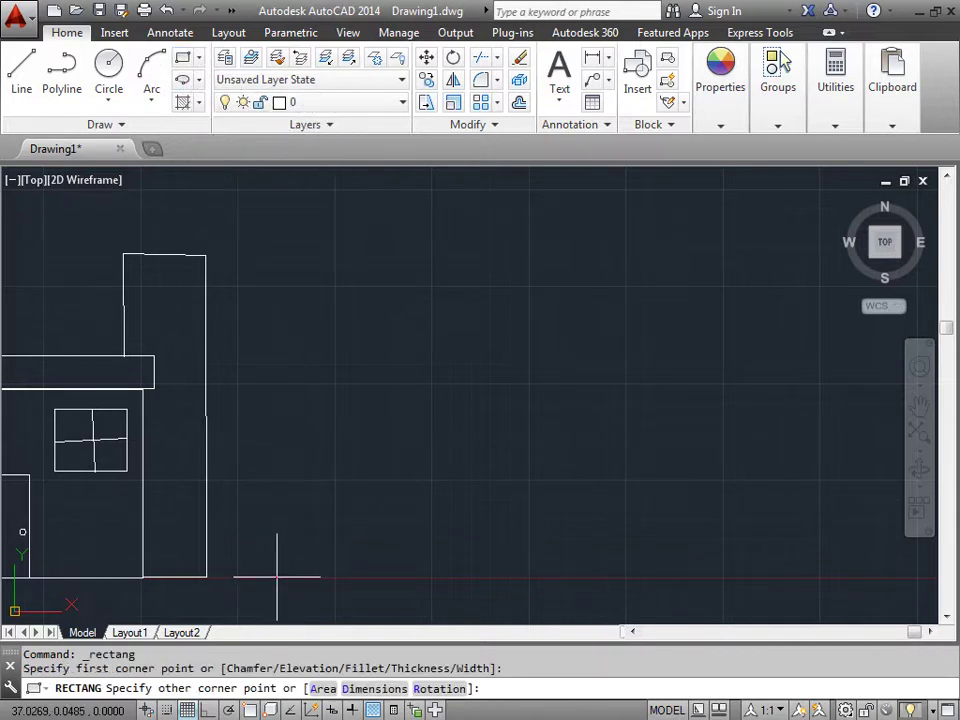
pyautogui.click(336, 346)
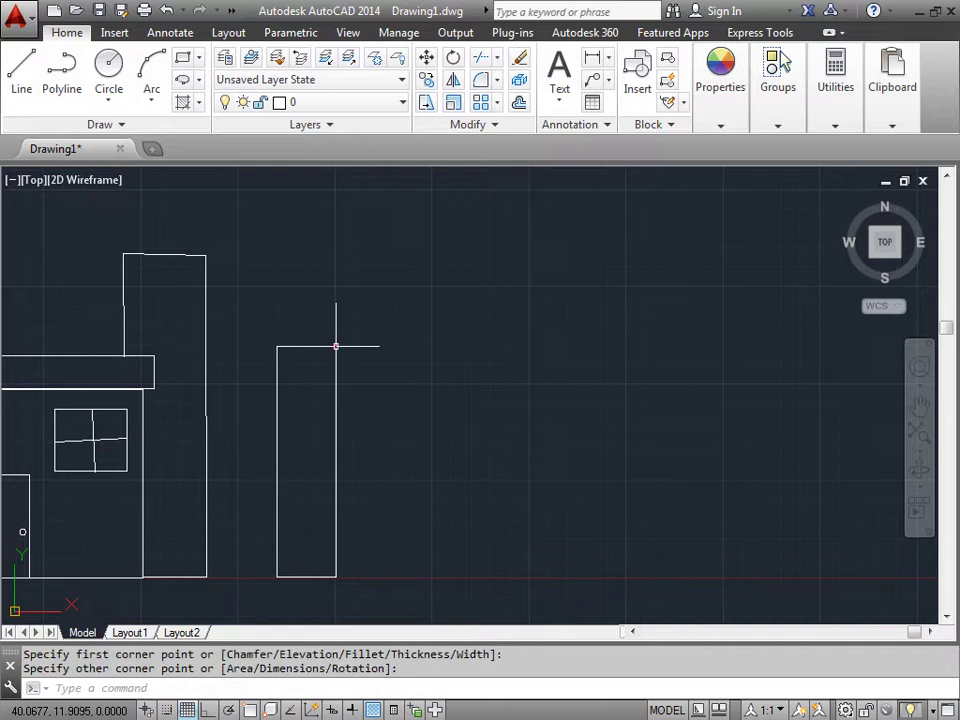
# Step: Draw a tree crown circle with a radius of about 5 units, centred above the trunk and overlapping its upper end
pyautogui.click(109, 68)
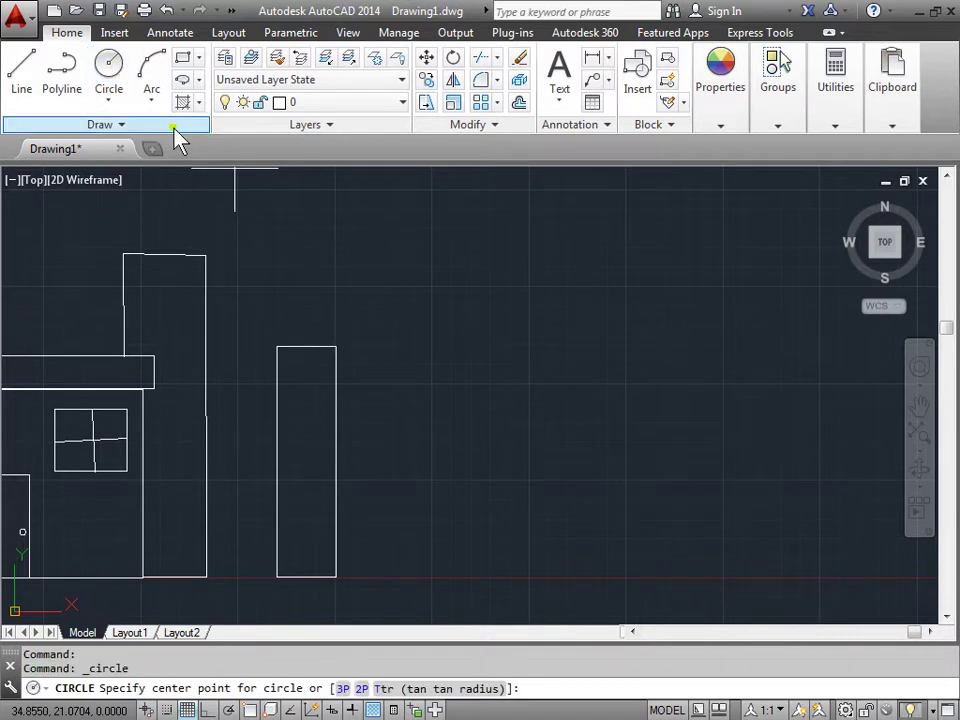
pyautogui.click(306, 287)
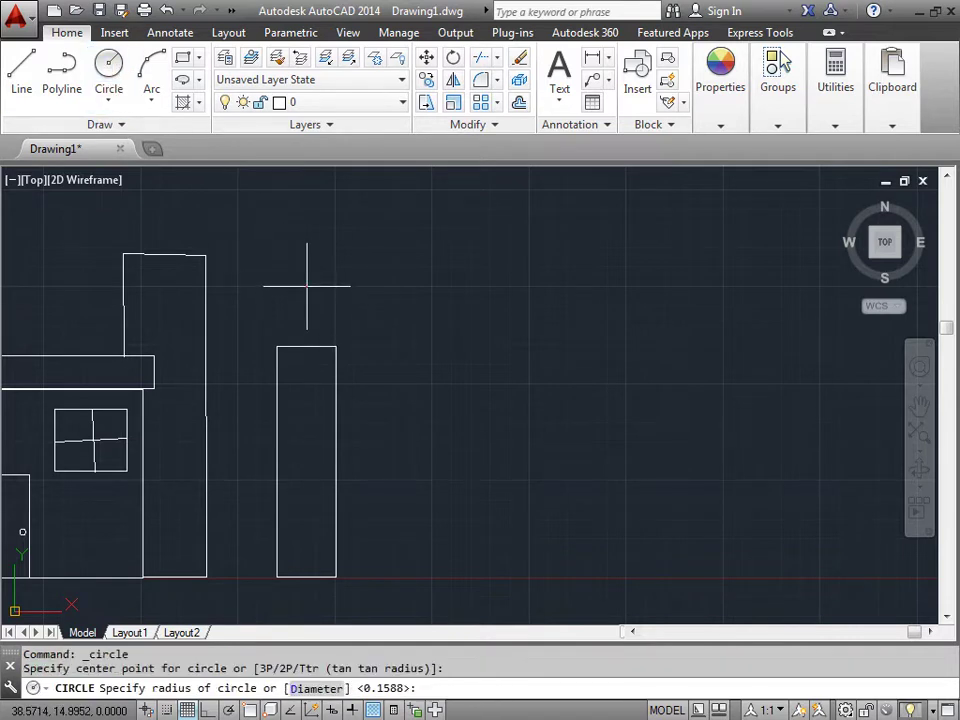
pyautogui.click(365, 365)
# Step: Draw a small circle of about 1.9 units radius just above ground level, about 11 units right of the tree trunk
pyautogui.moveTo(381, 484); pyautogui.dragTo(549, 486, button='middle')
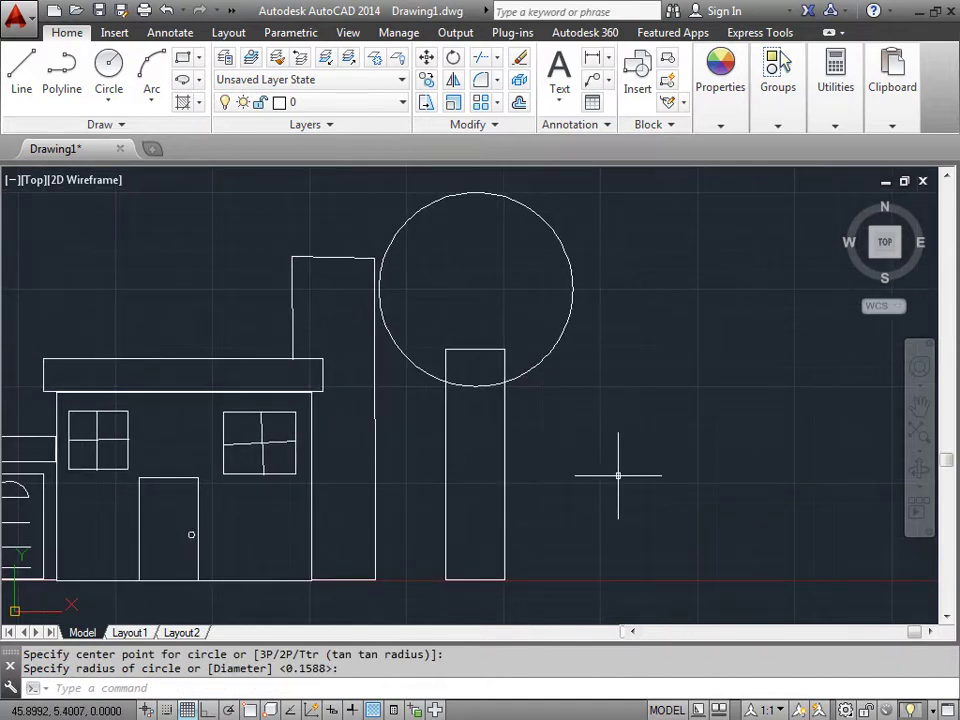
pyautogui.moveTo(638, 476); pyautogui.dragTo(511, 474, button='middle')
pyautogui.moveTo(516, 471); pyautogui.dragTo(276, 476, button='middle')
pyautogui.moveTo(432, 470); pyautogui.dragTo(360, 467, button='middle')
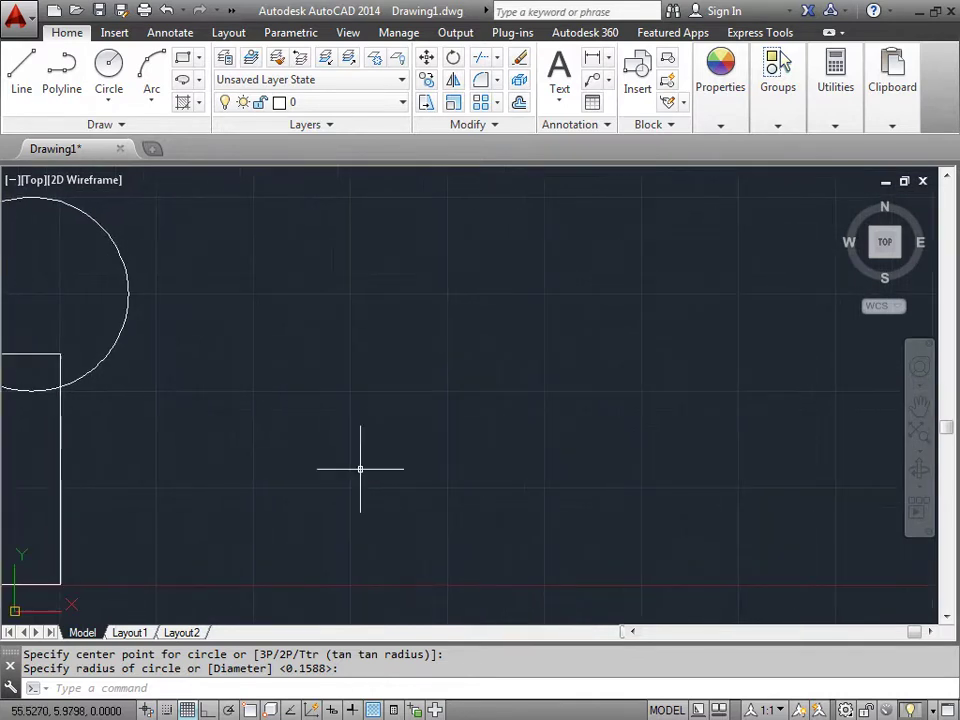
pyautogui.click(110, 66)
pyautogui.click(269, 544)
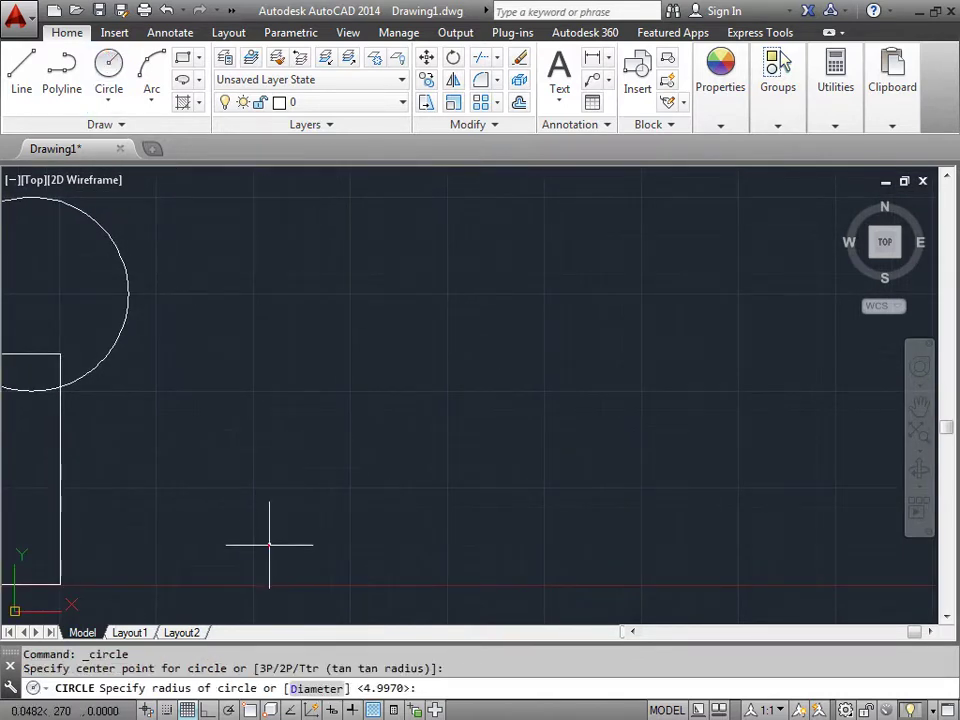
pyautogui.click(233, 548)
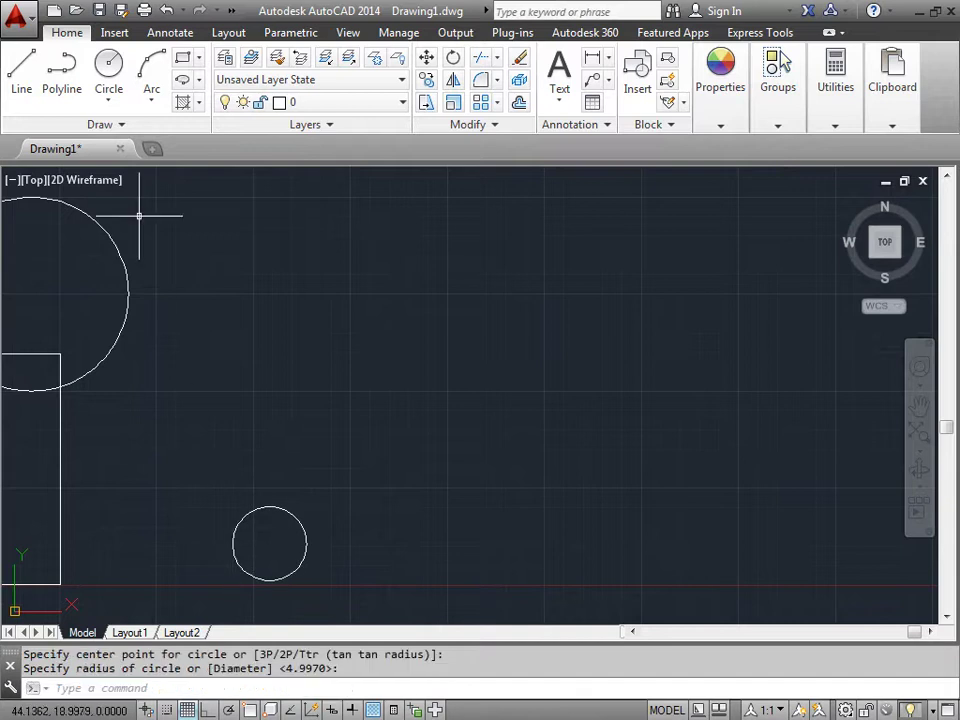
# Step: Draw a second wheel circle with a radius of about 2.3 units just above ground level, centred about 15 units right of the first
pyautogui.click(111, 64)
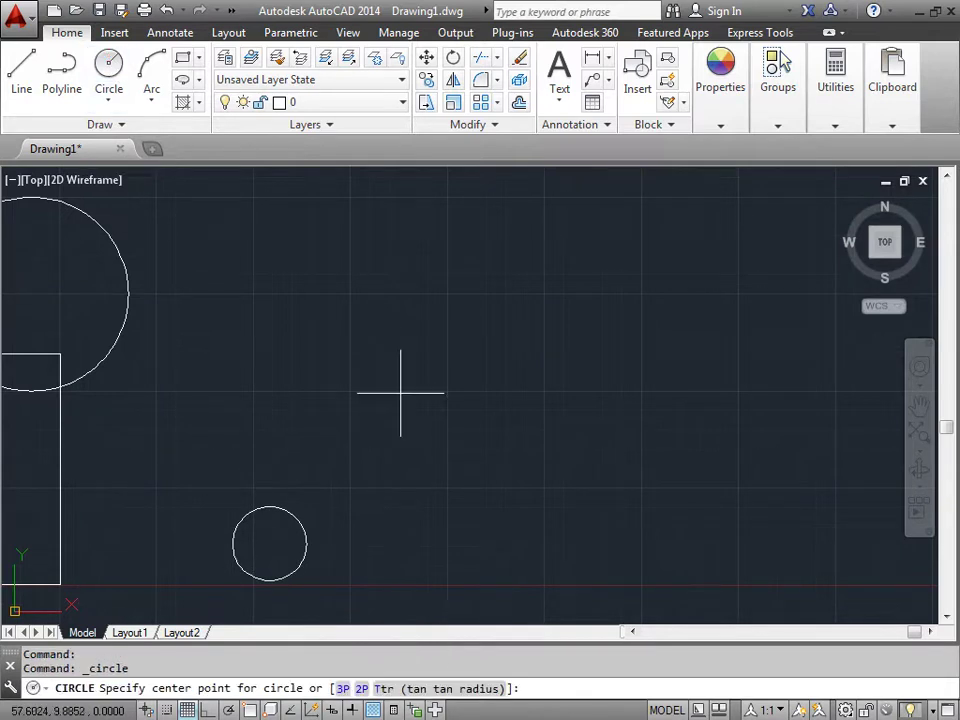
pyautogui.click(555, 536)
pyautogui.click(510, 542)
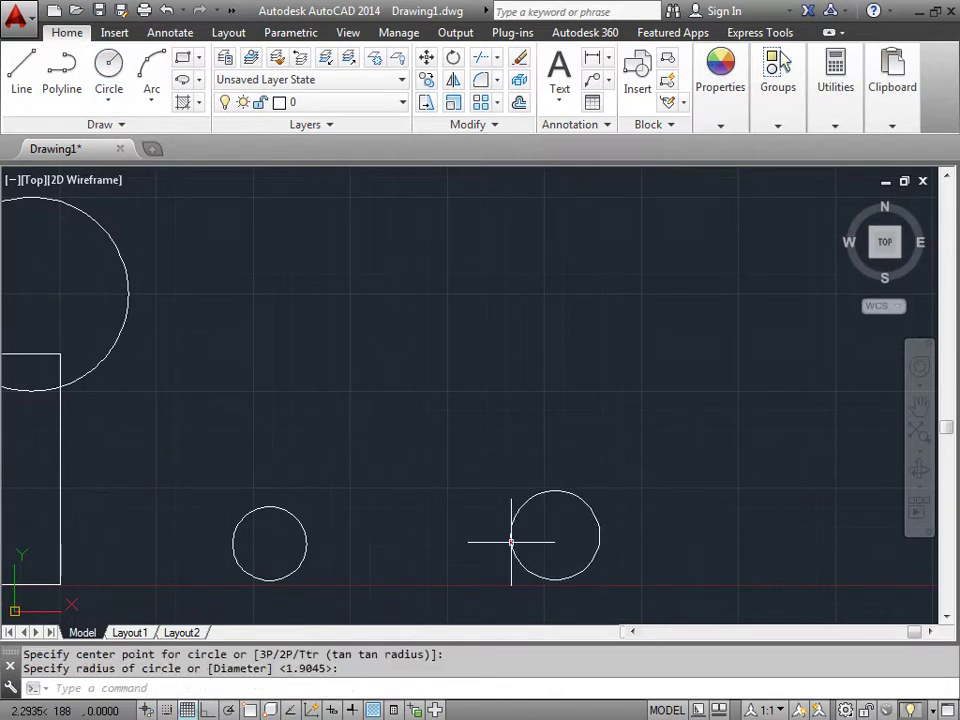
pyautogui.moveTo(421, 494); pyautogui.dragTo(407, 493, button='middle')
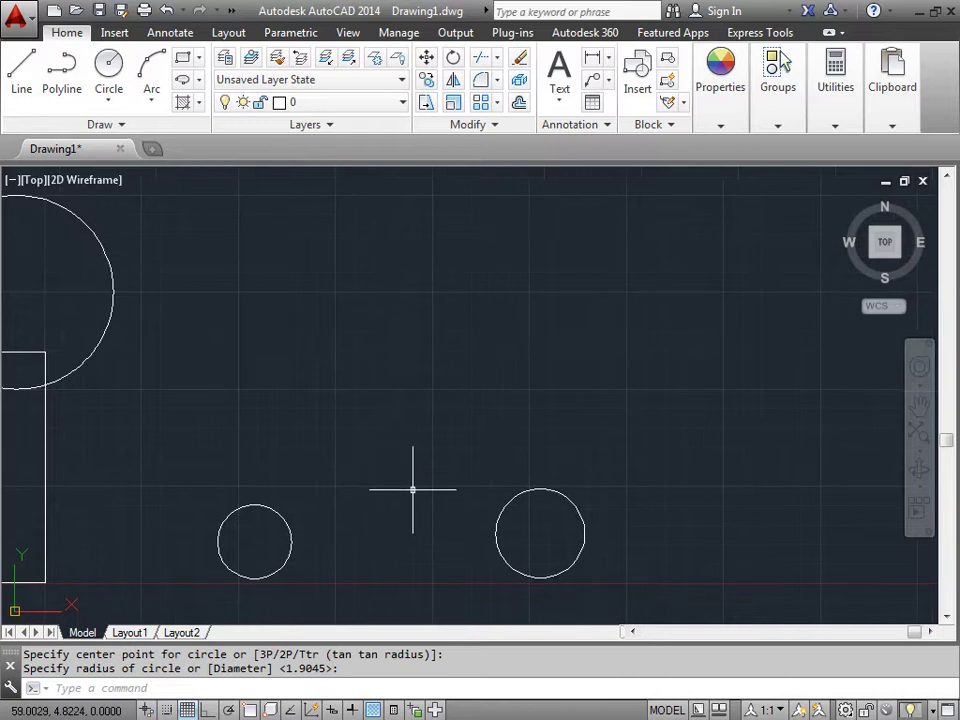
# Step: Draw a horizontal line about 9 units long between the two wheels, leaving a small gap to each, as the car's underside
pyautogui.click(24, 72)
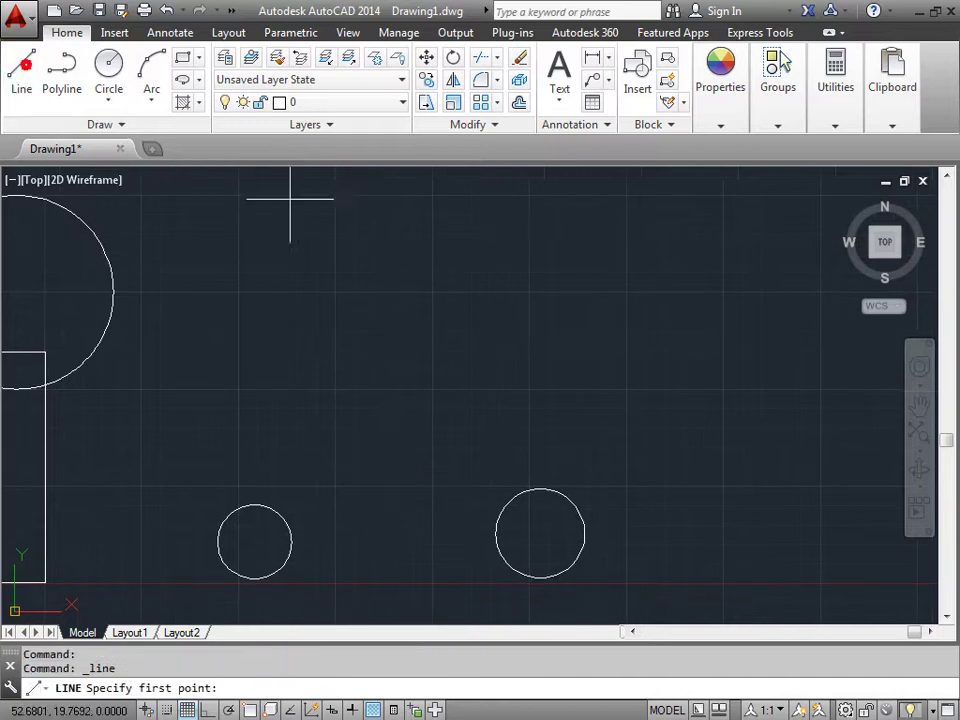
pyautogui.click(305, 545)
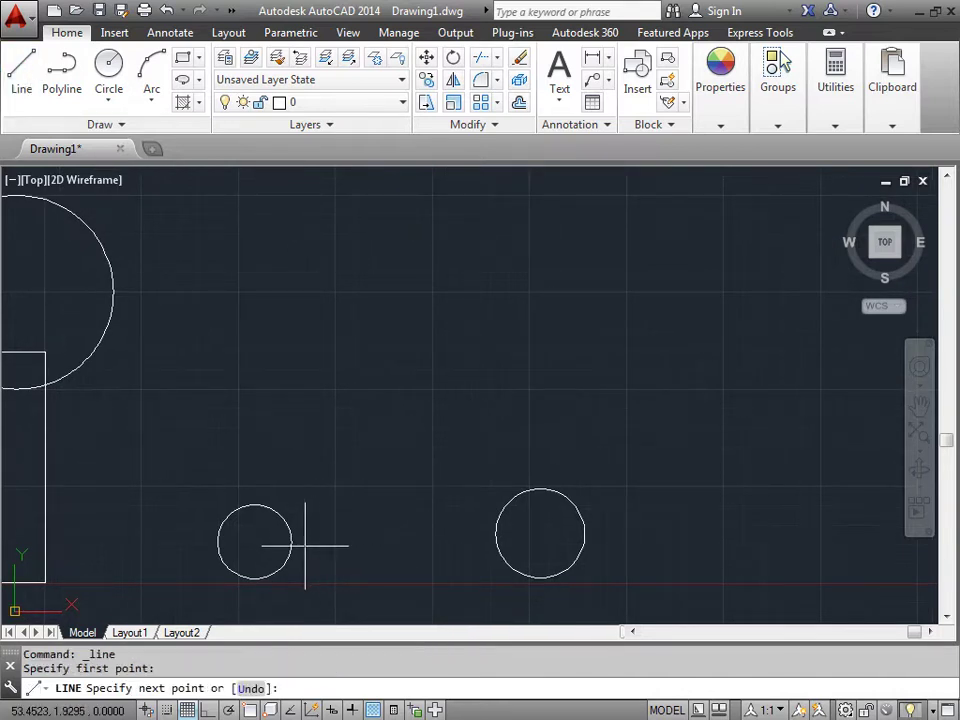
pyautogui.click(483, 545)
pyautogui.press('Return')
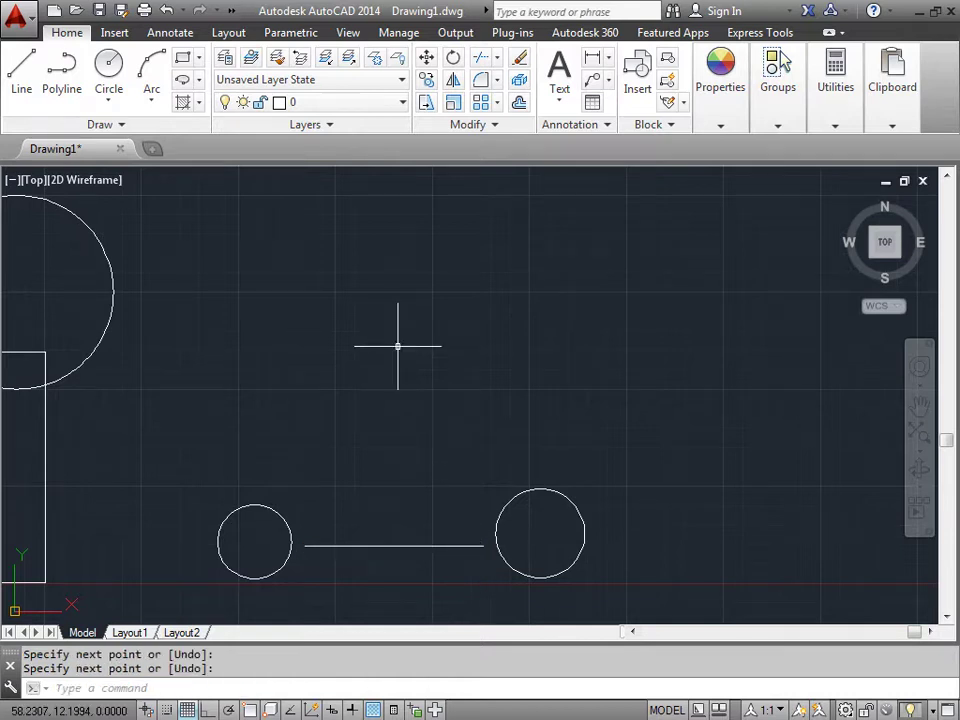
# Step: Draw a wheel-arch arc over each wheel, starting at the underside line's nearest end and finishing beyond the wheel's outer side
pyautogui.click(152, 72)
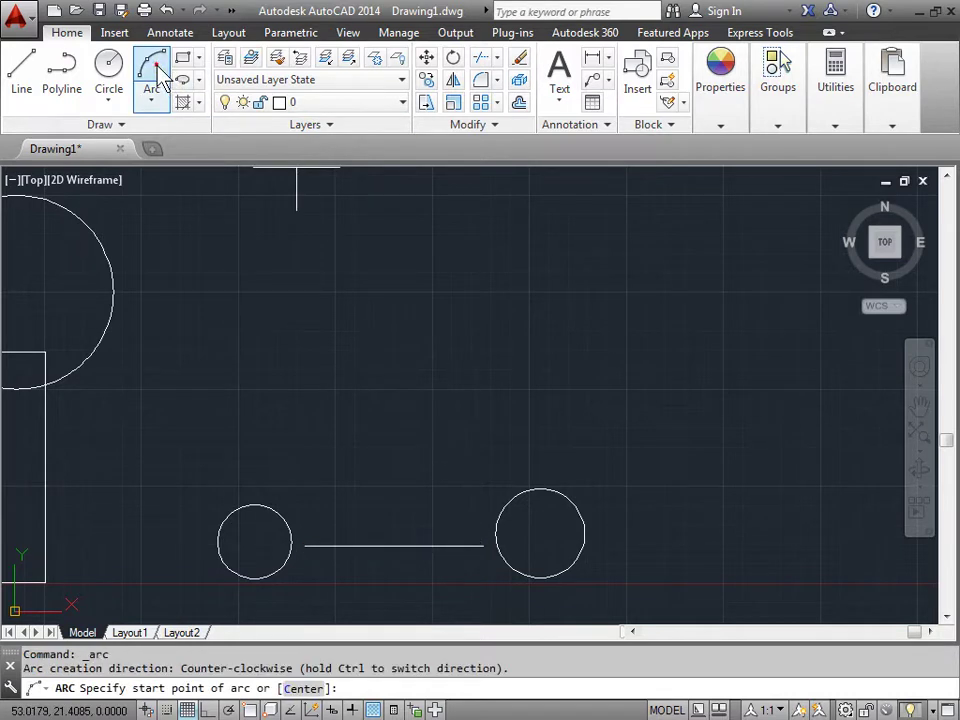
pyautogui.click(305, 545)
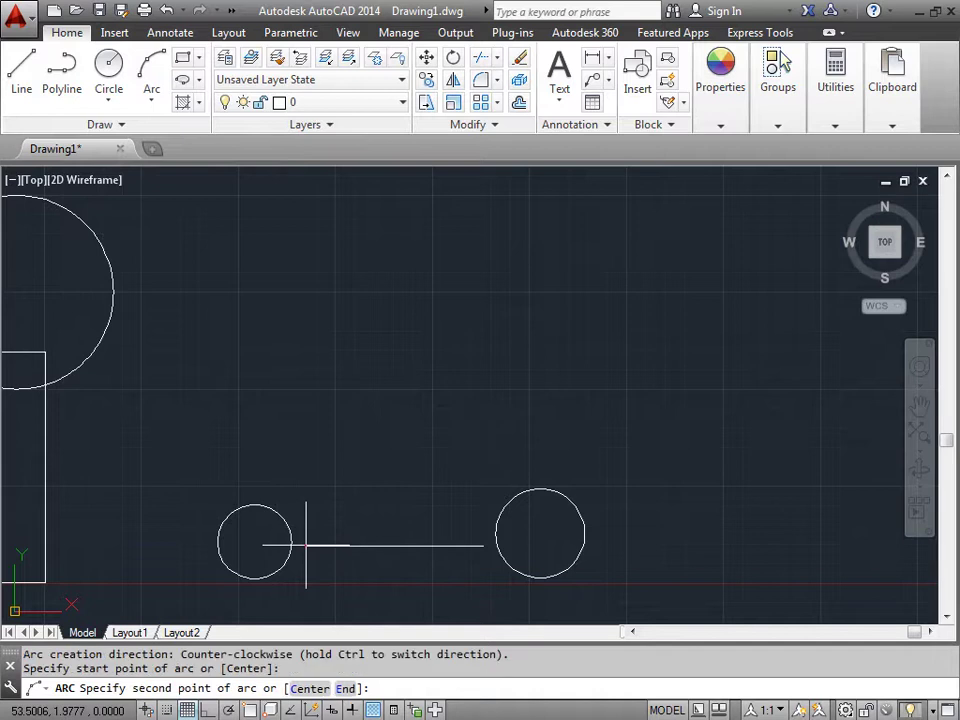
pyautogui.click(252, 485)
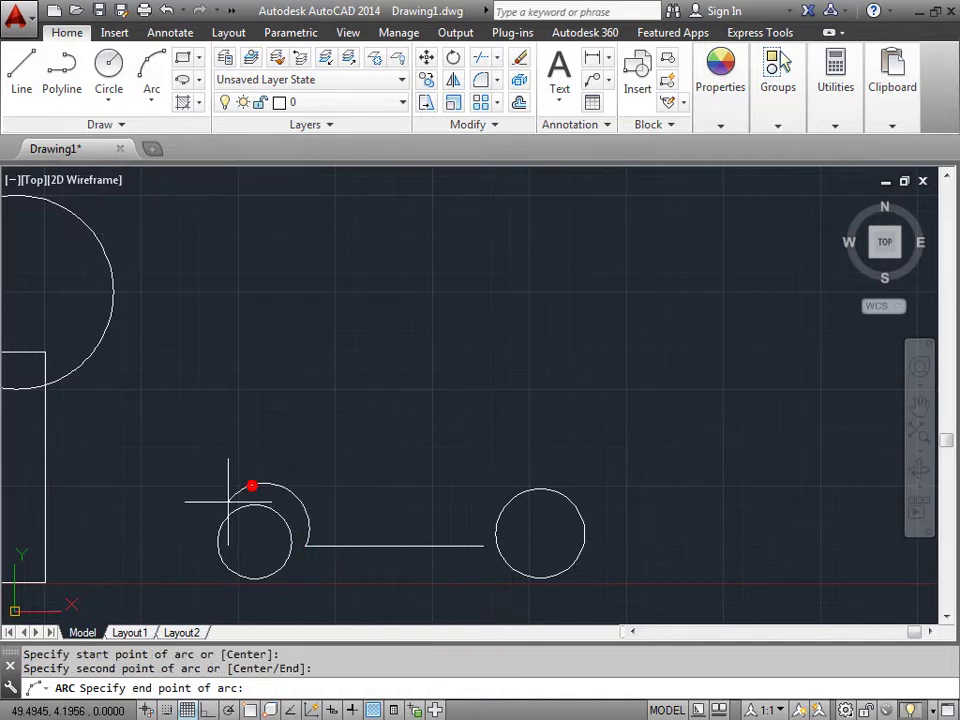
pyautogui.click(203, 549)
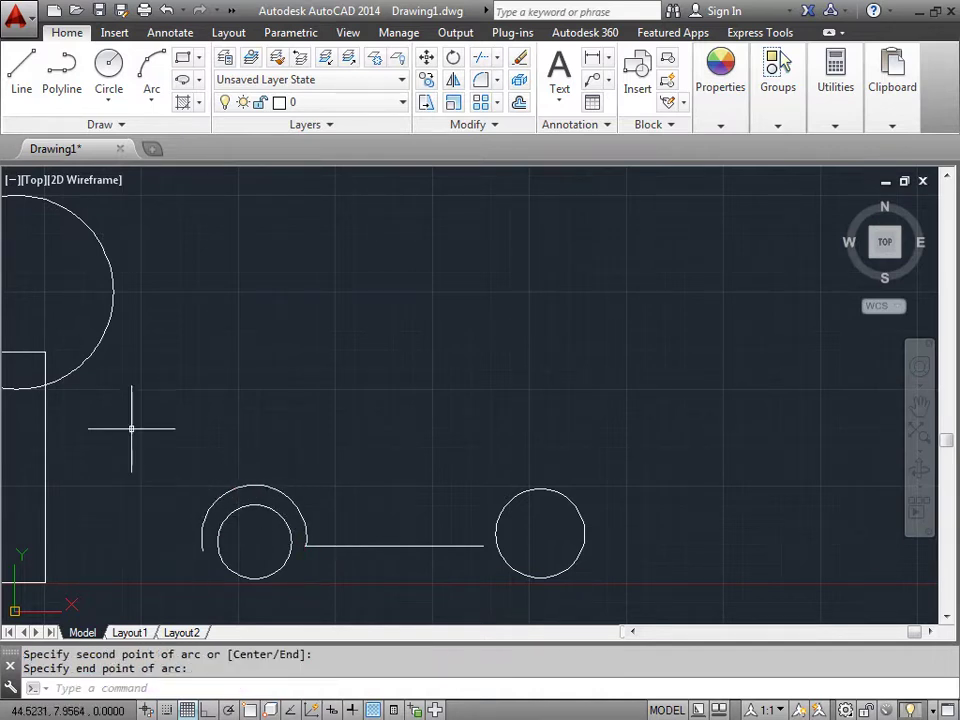
pyautogui.click(151, 72)
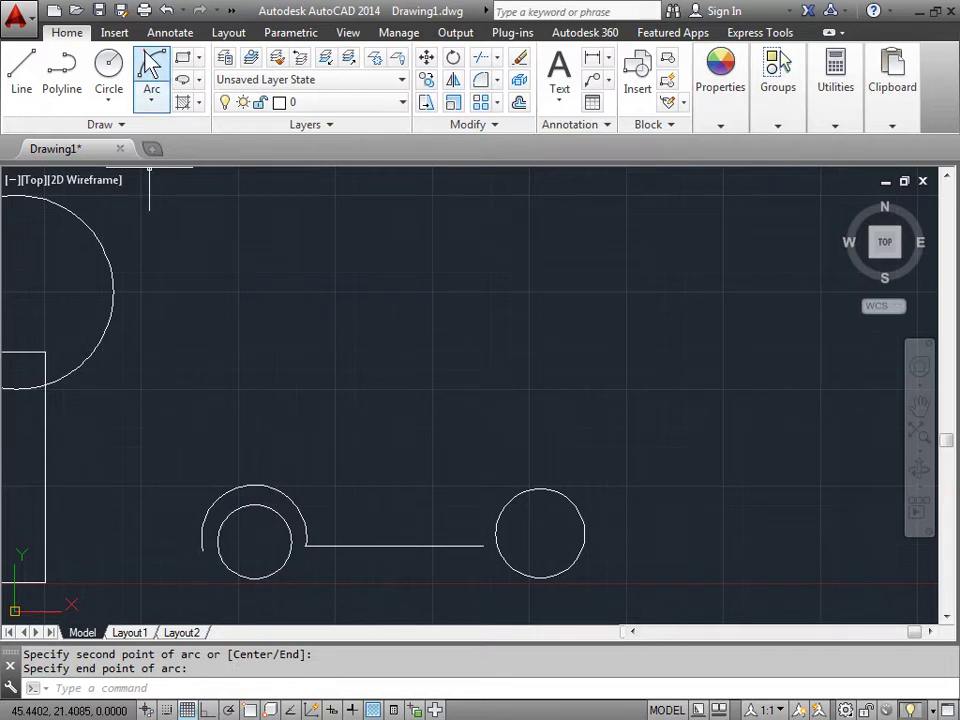
pyautogui.click(481, 545)
pyautogui.click(538, 467)
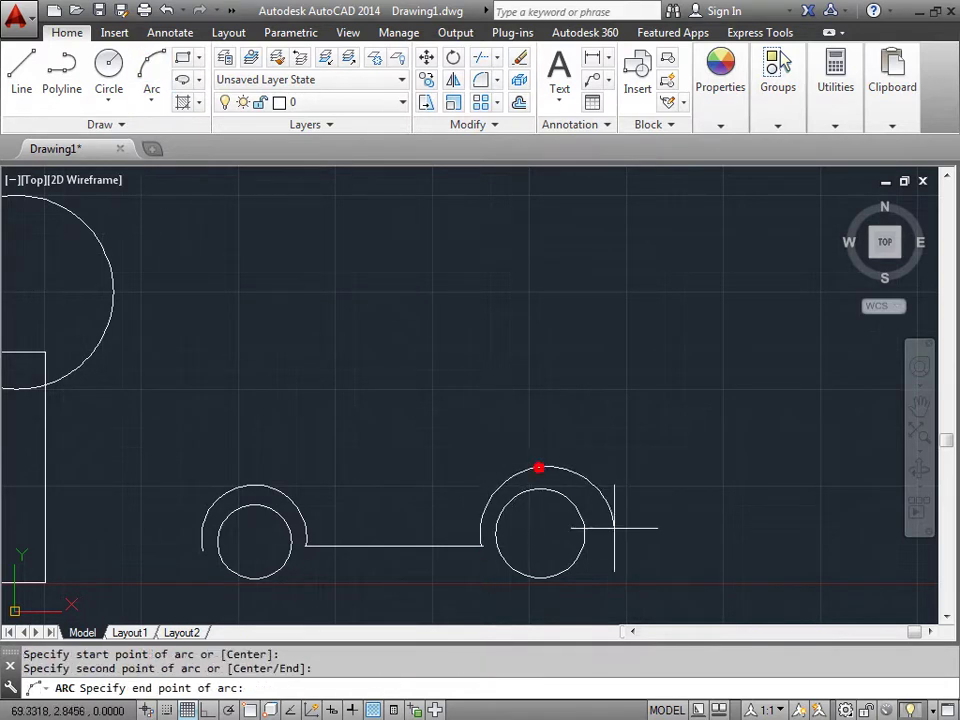
pyautogui.click(601, 544)
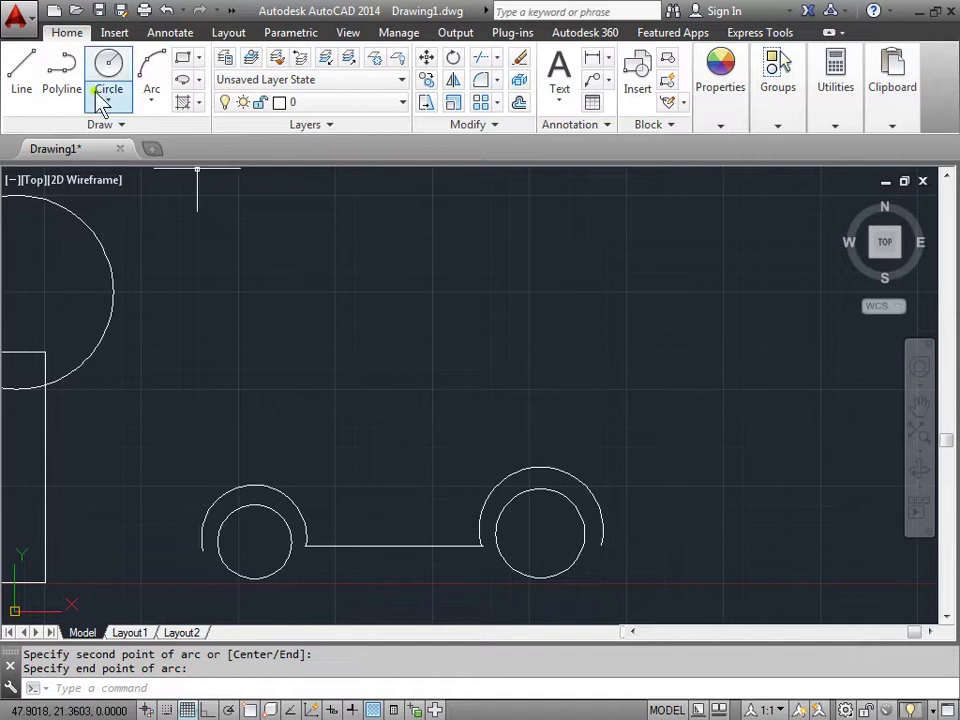
# Step: Draw the car's front with lines from the front arch's outer end, about 4 units left and about 3 units straight up
pyautogui.click(19, 78)
pyautogui.click(203, 547)
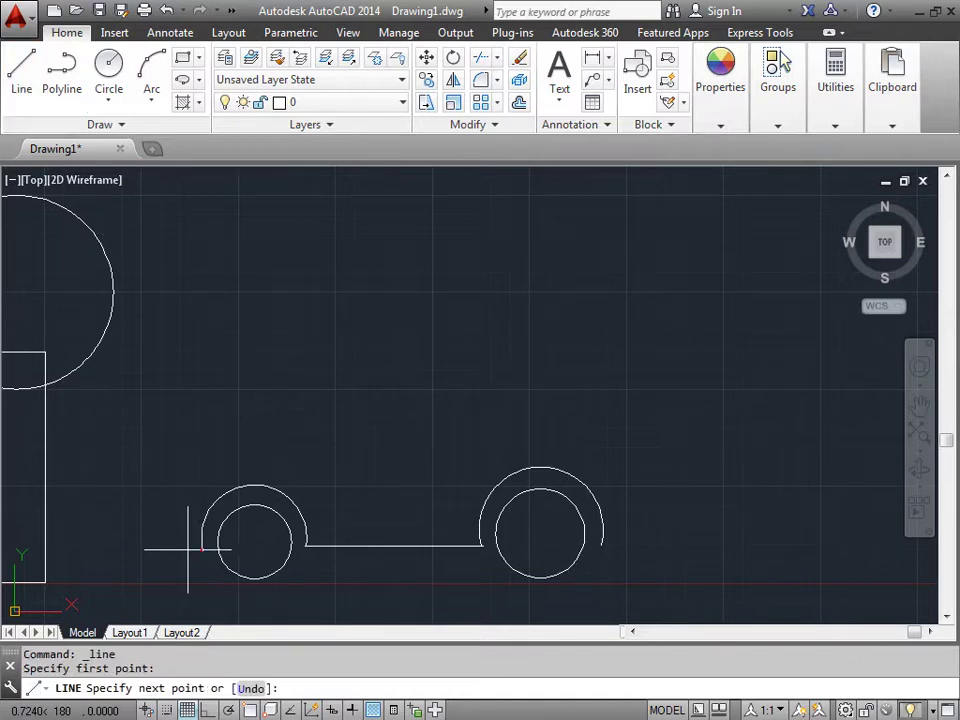
pyautogui.click(122, 493)
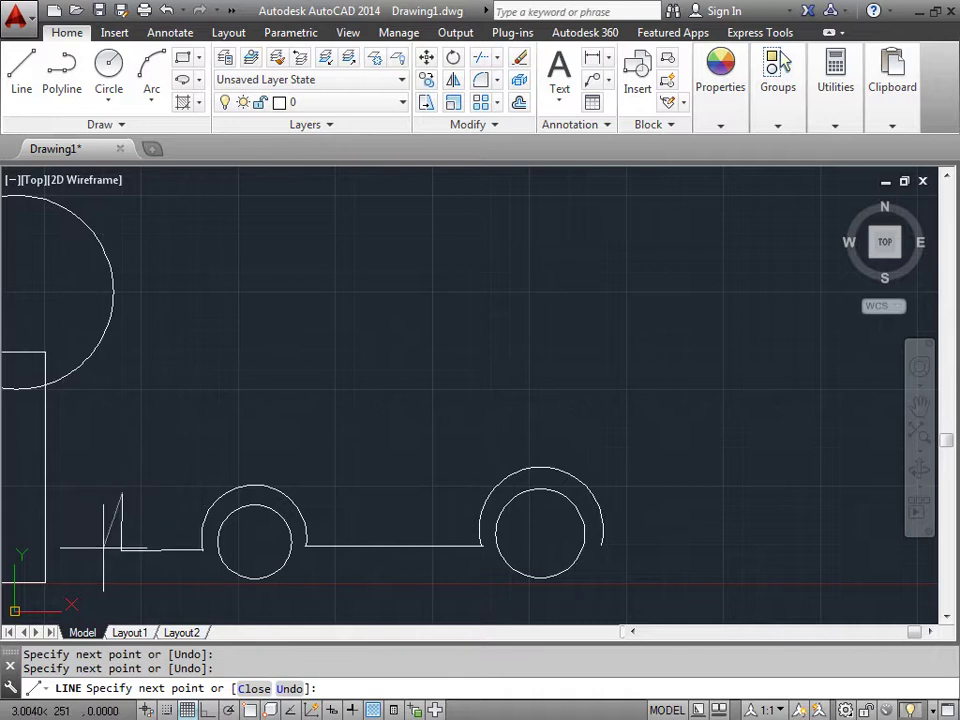
pyautogui.press('Return')
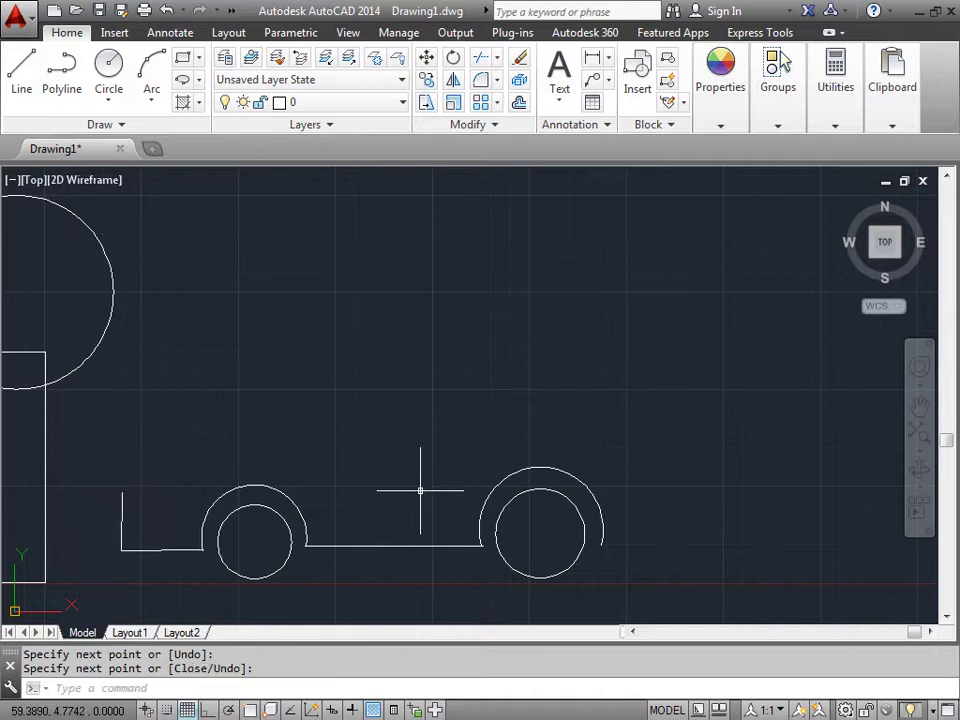
# Step: Draw a shallow hood arc from the upper end of the front line, rising over the front wheel arch and spanning about 10 units
pyautogui.click(154, 66)
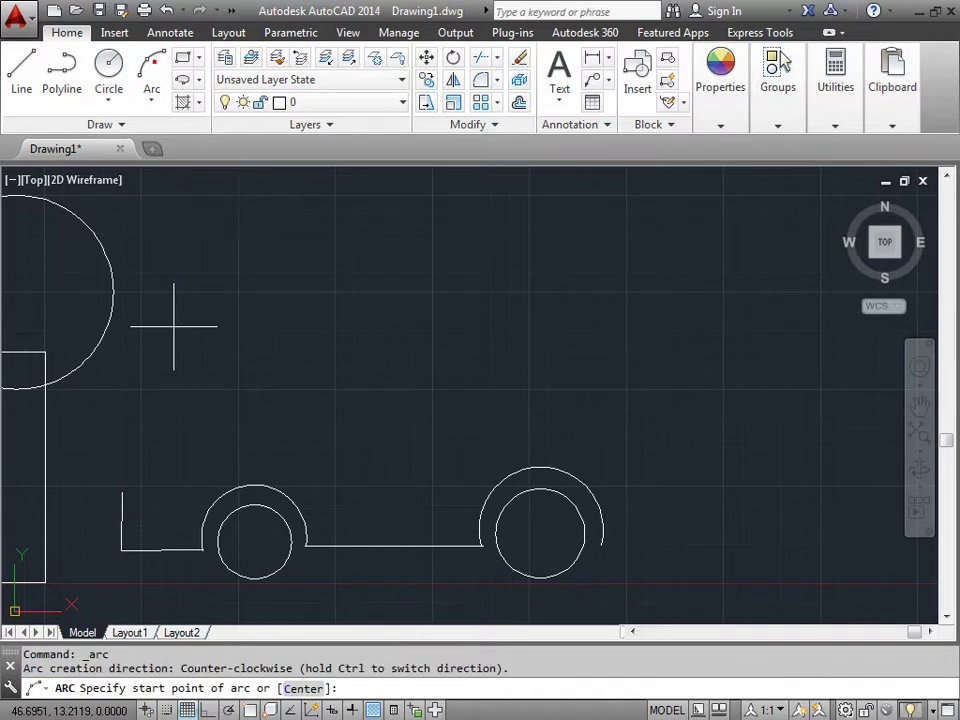
pyautogui.click(122, 492)
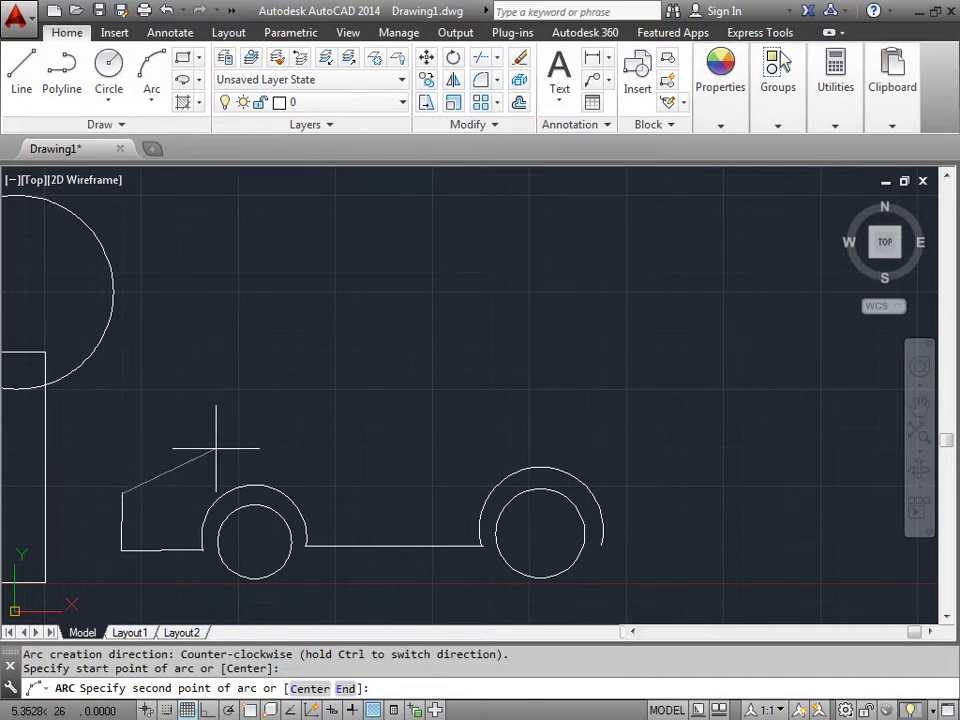
pyautogui.click(256, 454)
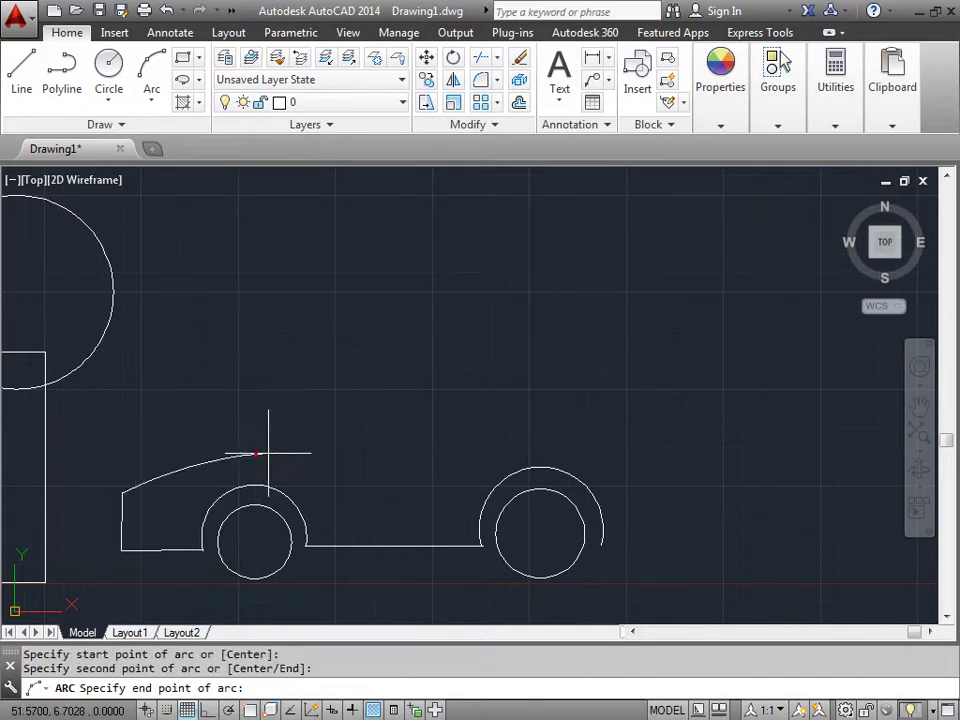
pyautogui.click(321, 452)
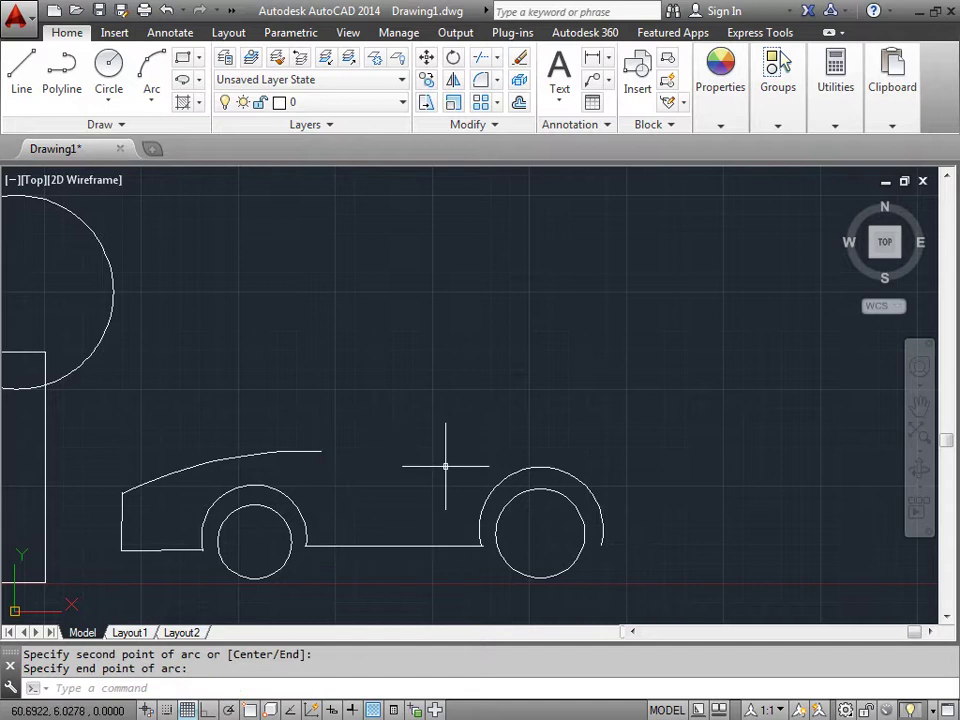
# Step: Draw the windshield as a line about 3.6 units long, slanting up and rearward from the hood arc's rear end
pyautogui.moveTo(446, 466); pyautogui.dragTo(414, 465, button='middle')
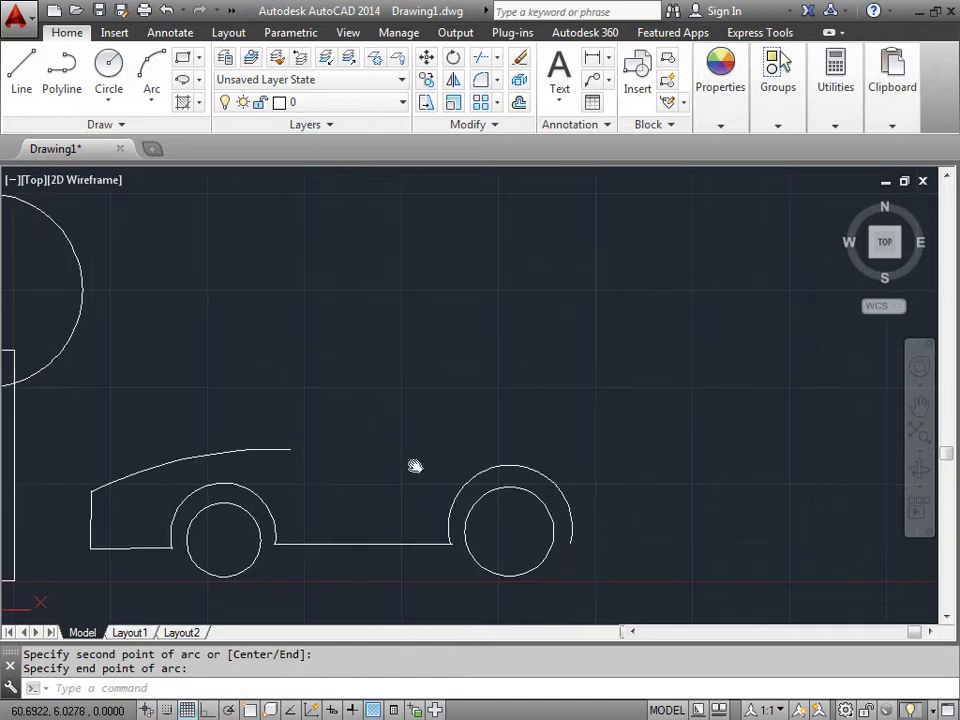
pyautogui.click(24, 78)
pyautogui.click(290, 450)
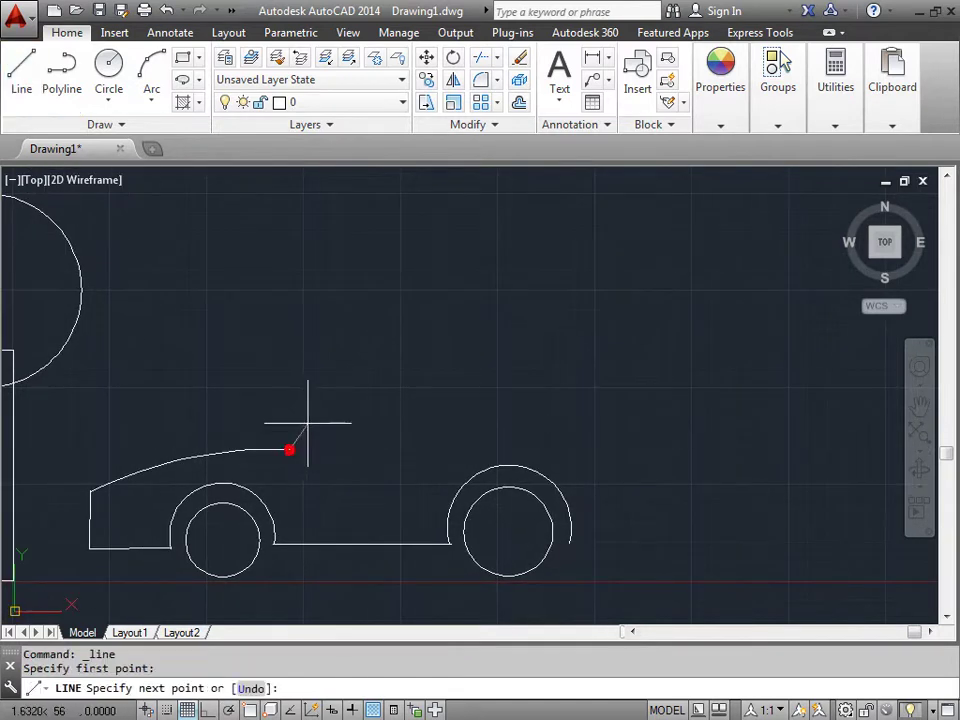
pyautogui.click(319, 386)
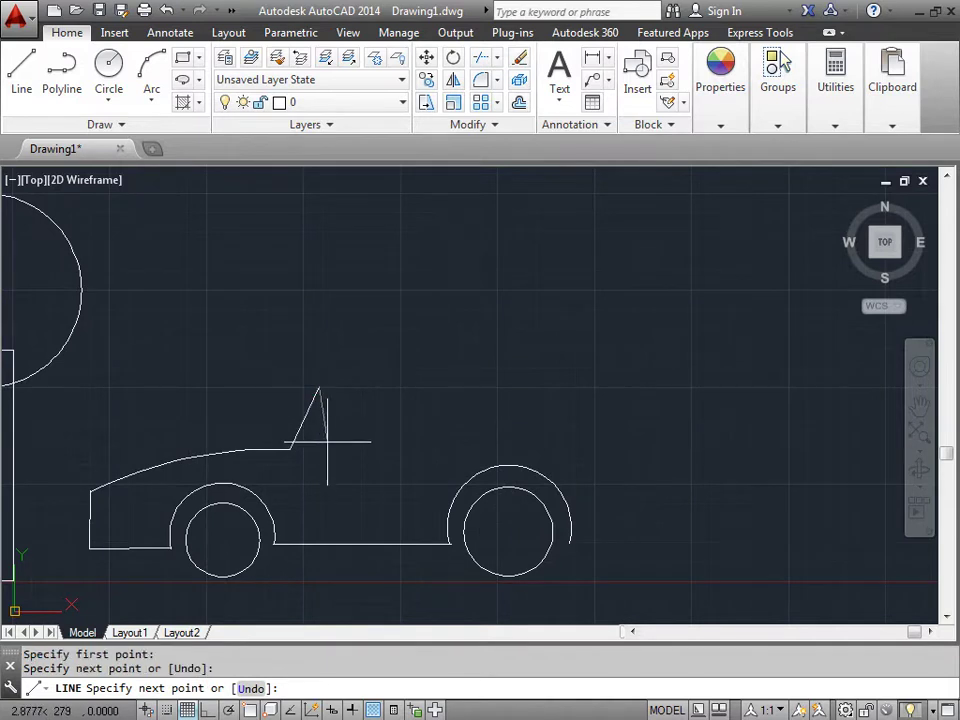
pyautogui.press('Return')
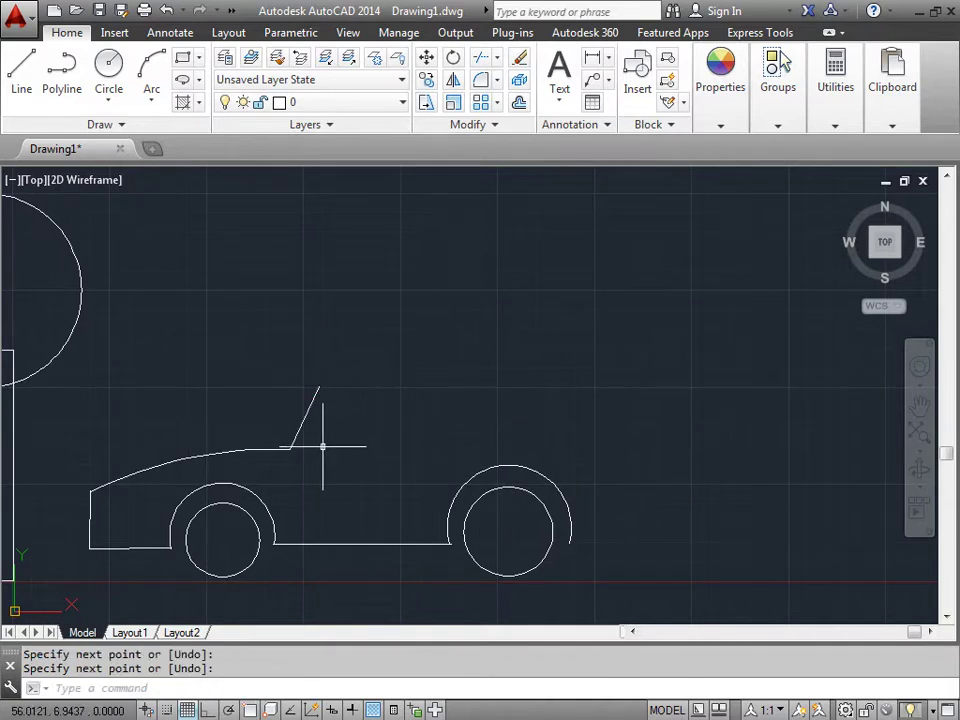
# Step: Draw a roof arc from the windshield's upper end, curving down to a point above and just behind the rear wheel arch
pyautogui.click(152, 75)
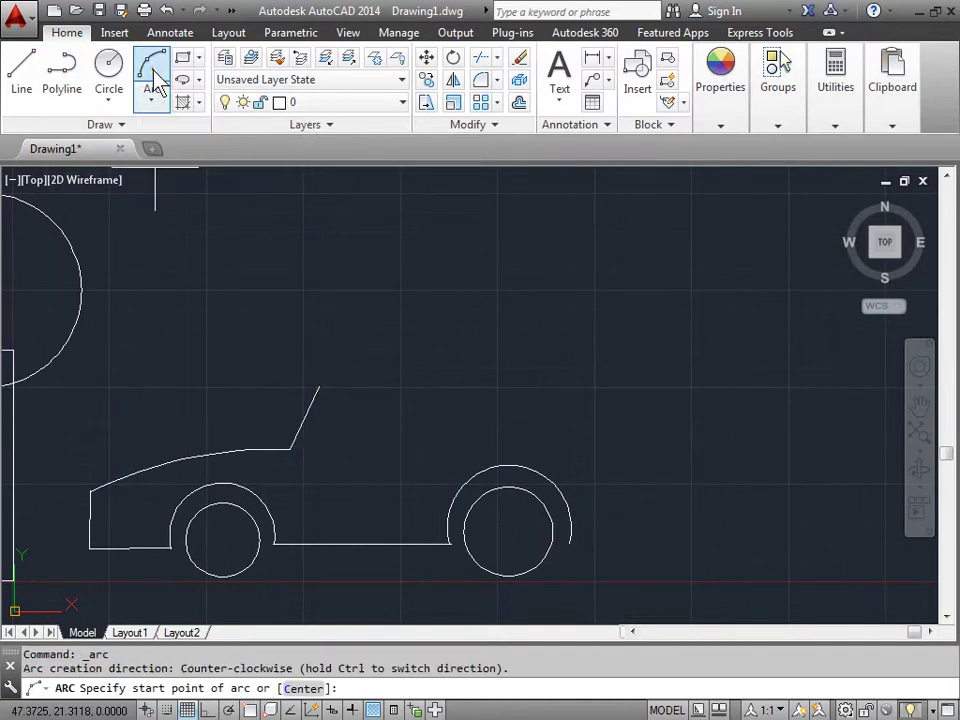
pyautogui.click(319, 386)
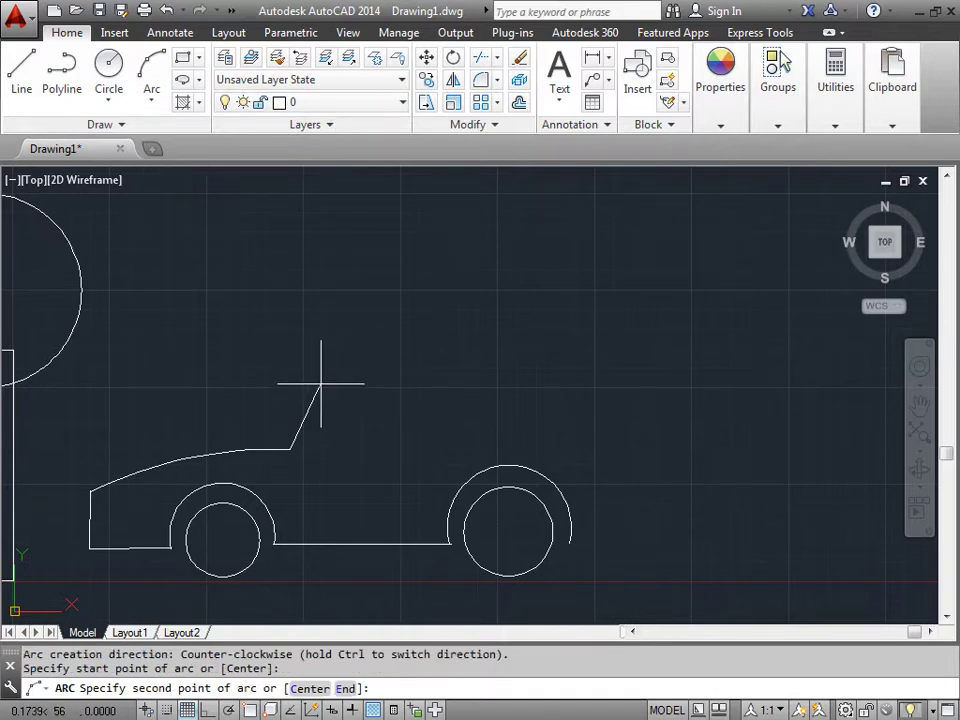
pyautogui.click(480, 378)
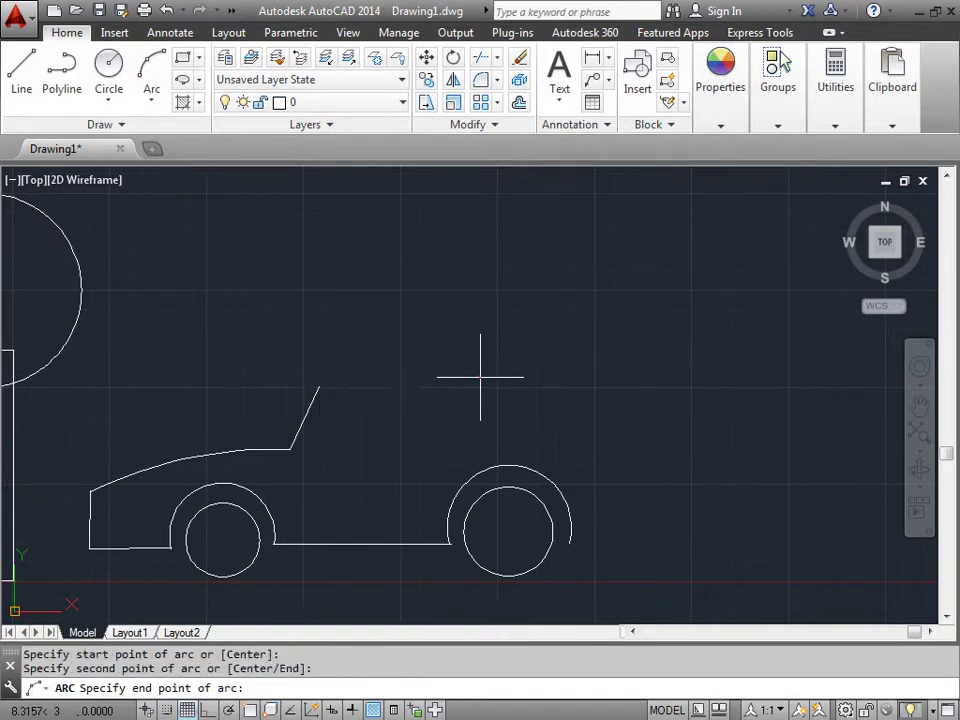
pyautogui.click(584, 422)
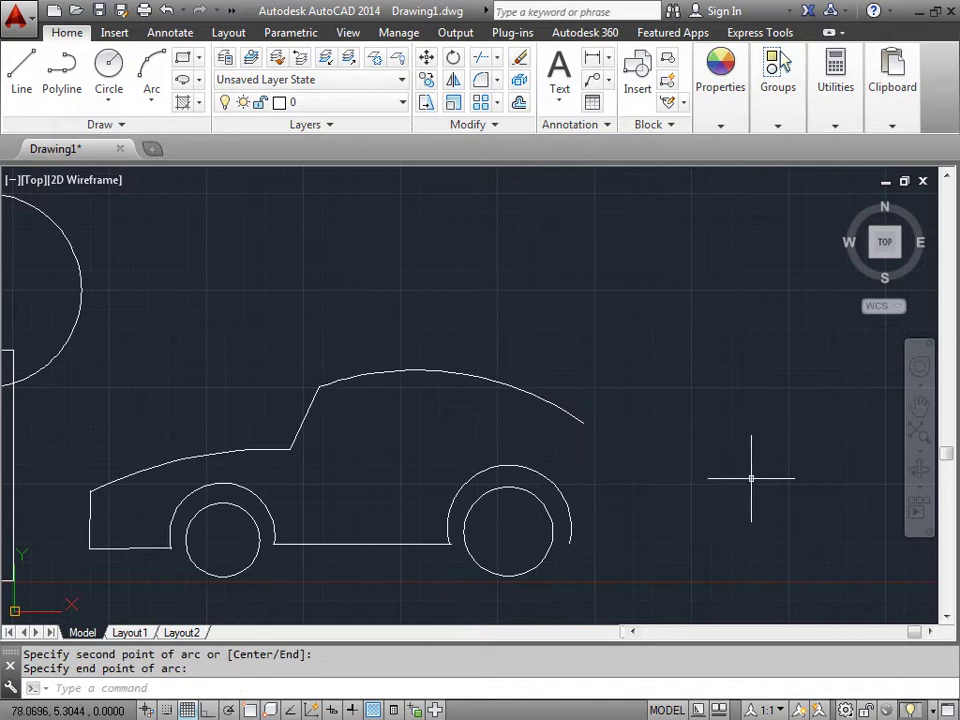
# Step: Draw a shallow downward-bulging arc about 3.5 units wide from the rear arch's outer end as the rear underside
pyautogui.moveTo(751, 481)
pyautogui.mouseDown(button='middle')
pyautogui.moveTo(720, 459)
pyautogui.moveTo(625, 452)
pyautogui.mouseUp(button='middle')
pyautogui.click(154, 65)
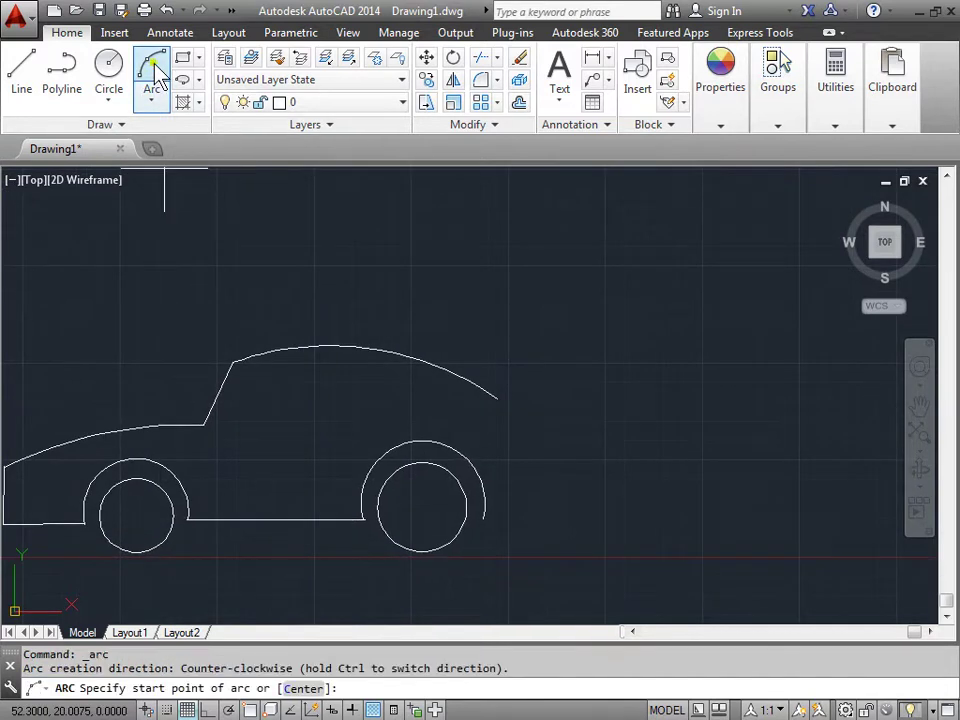
pyautogui.click(484, 517)
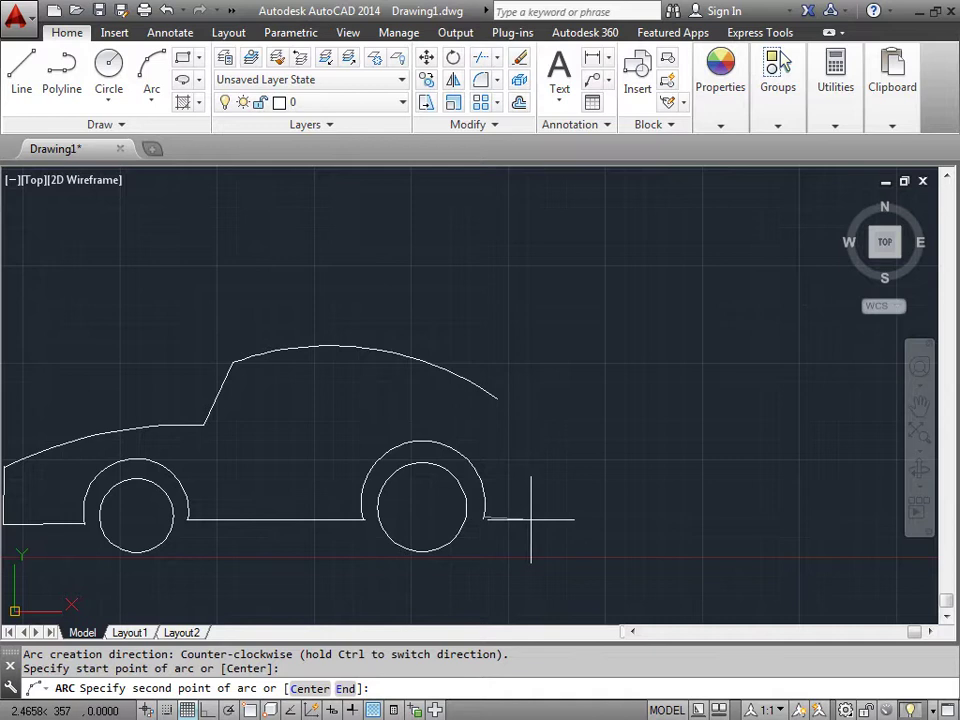
pyautogui.click(530, 518)
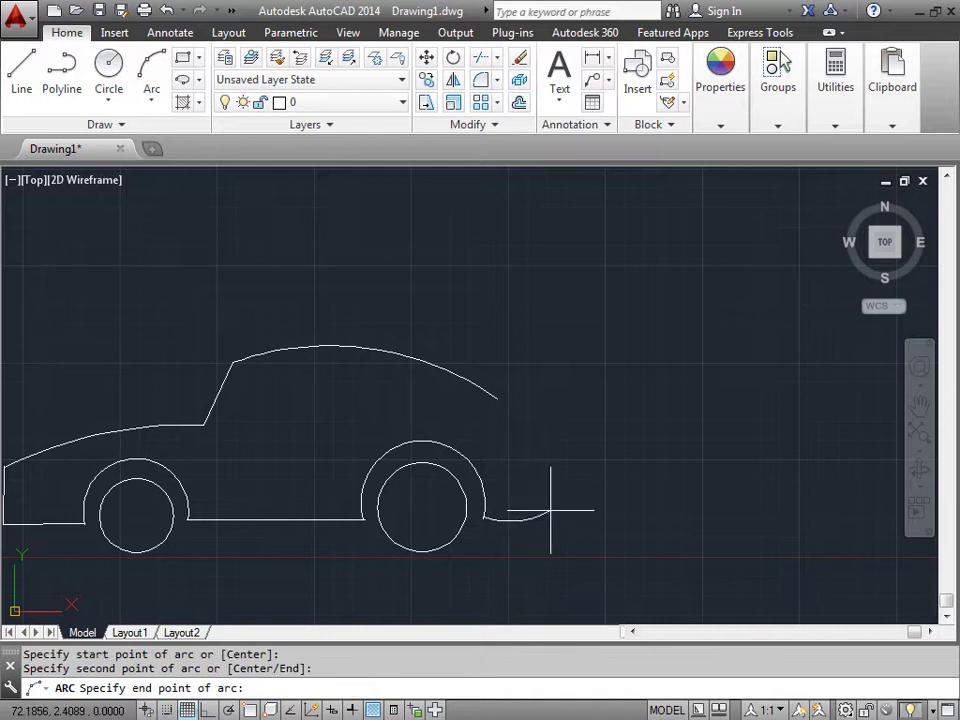
pyautogui.click(552, 510)
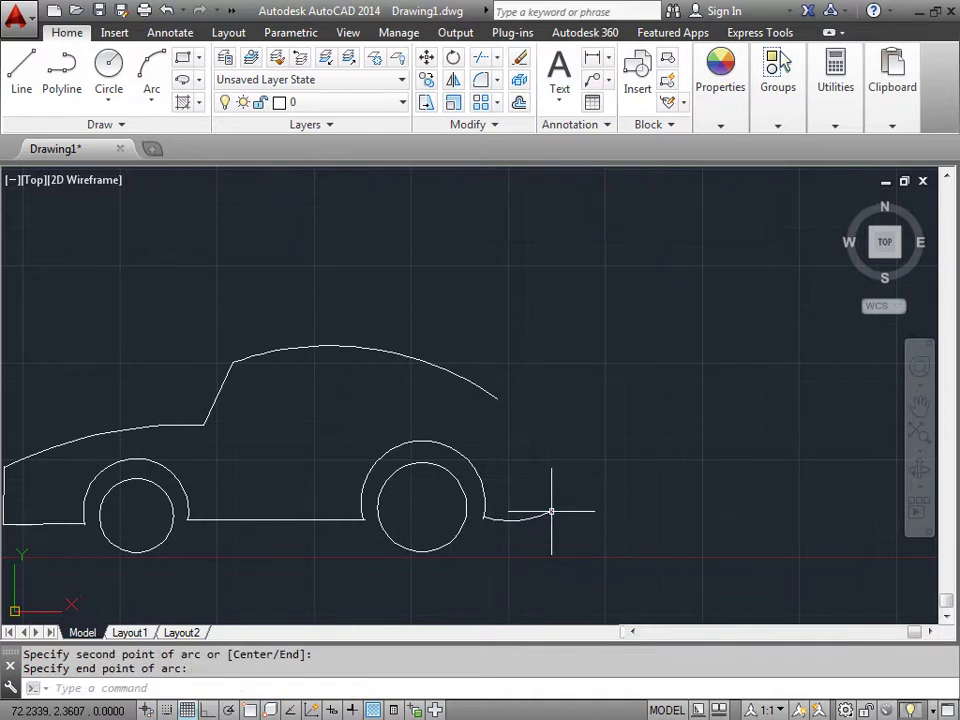
# Step: Draw the car's rear end from the rear underside arc's end about 4.6 units up, continuing with a sloping line to the roof arc's end
pyautogui.click(36, 89)
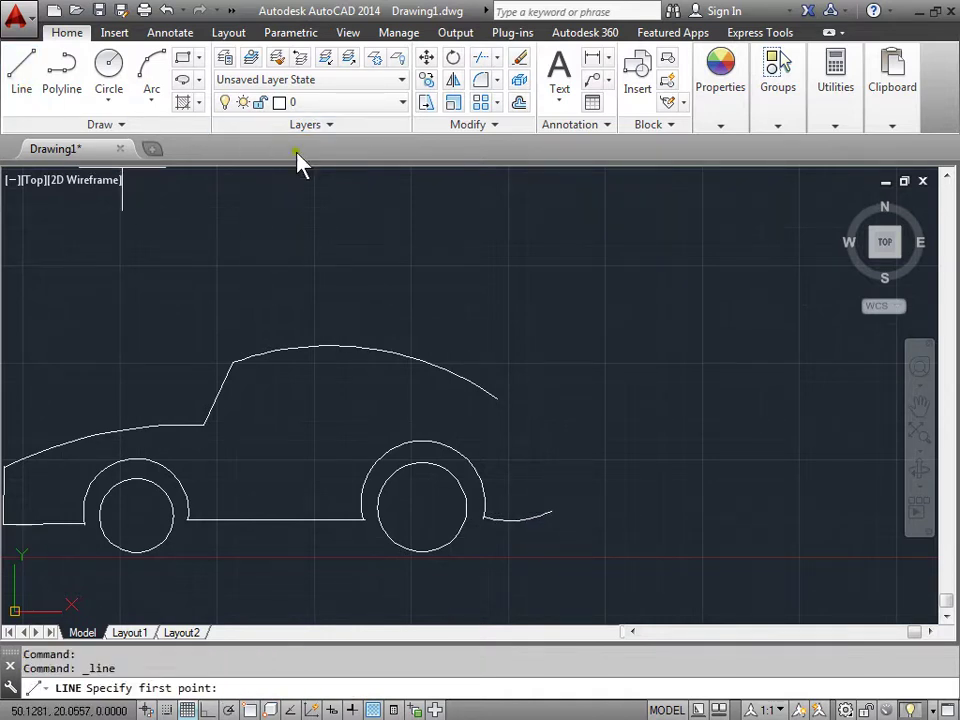
pyautogui.click(551, 511)
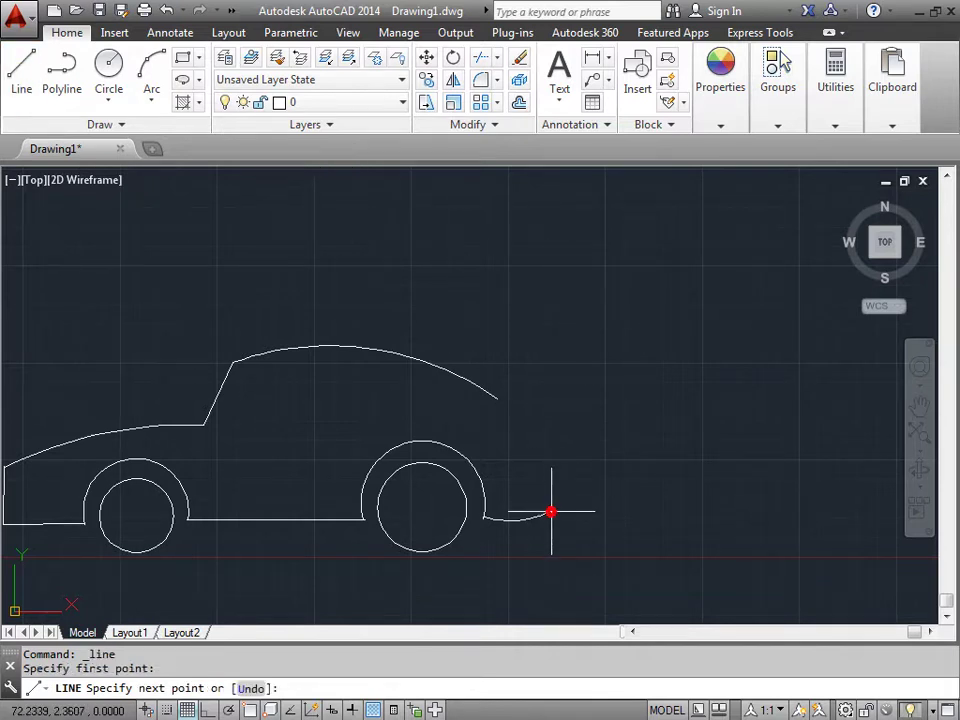
pyautogui.click(550, 421)
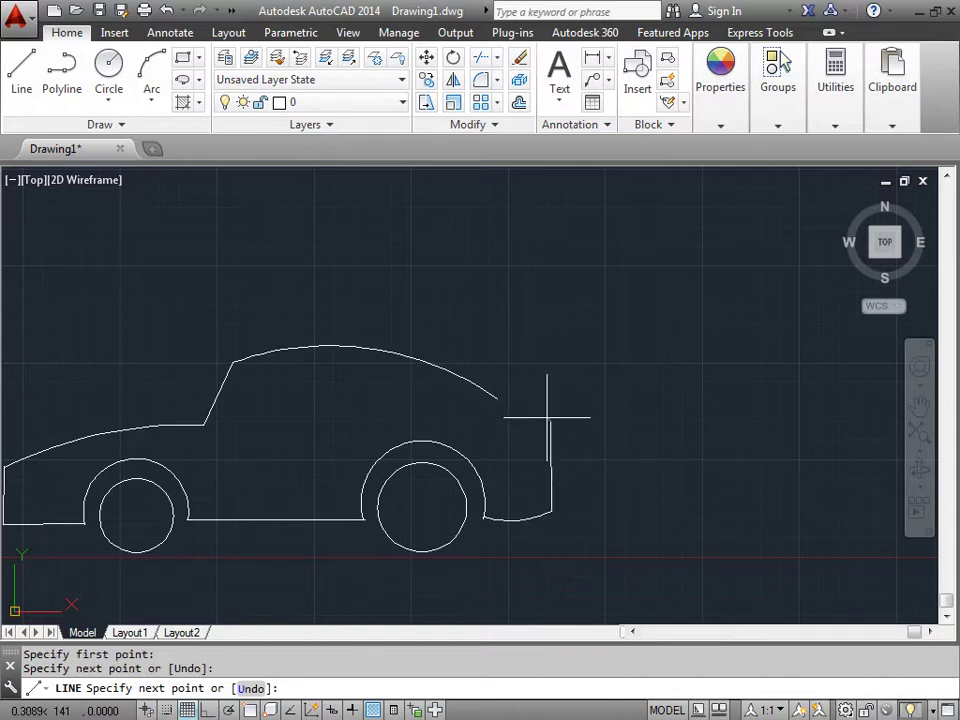
pyautogui.click(496, 398)
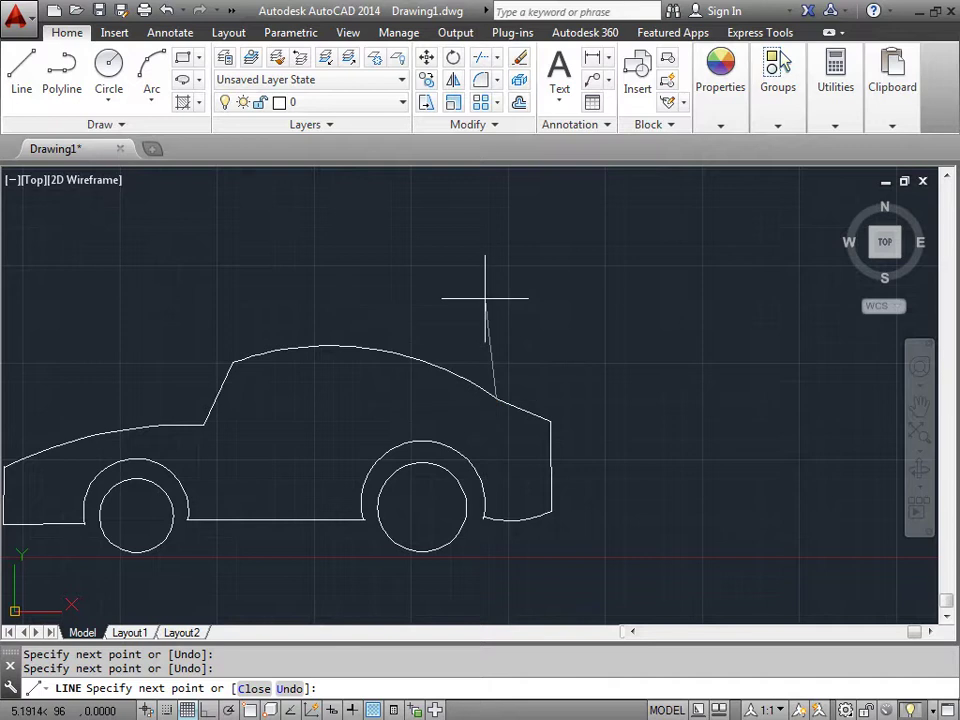
pyautogui.press('Return')
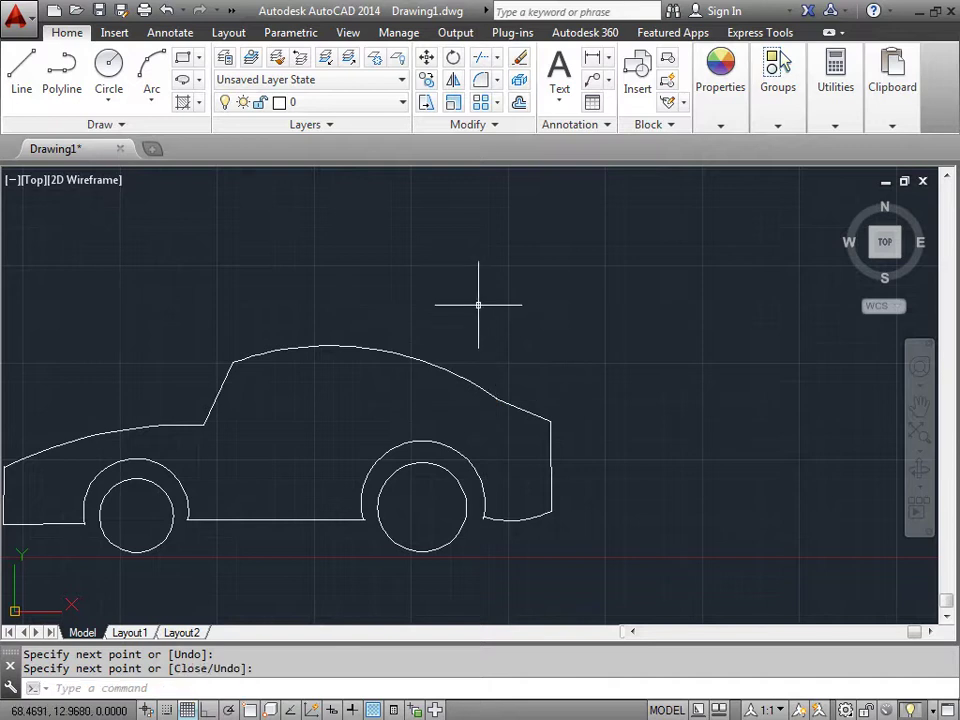
# Step: Draw a small three-sided spoiler support of connected lines standing on the sloping rear deck, with sides about 1 unit long
pyautogui.moveTo(489, 322)
pyautogui.mouseDown(button='middle')
pyautogui.moveTo(478, 317)
pyautogui.moveTo(613, 336)
pyautogui.mouseUp(button='middle')
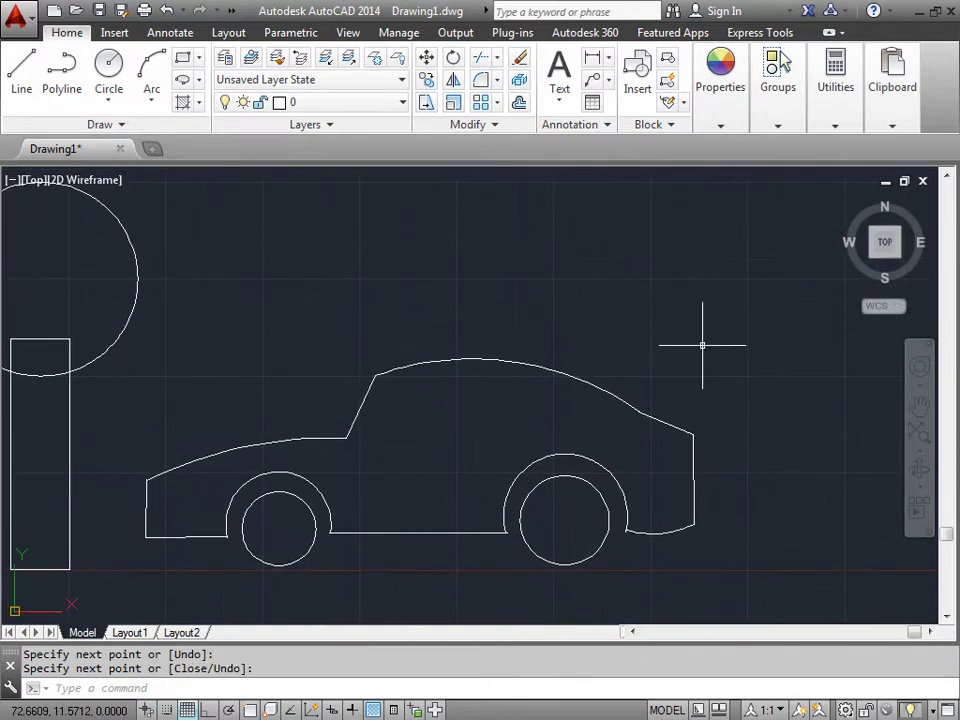
pyautogui.moveTo(703, 344)
pyautogui.mouseDown(button='middle')
pyautogui.moveTo(630, 336)
pyautogui.moveTo(591, 349)
pyautogui.moveTo(579, 371)
pyautogui.moveTo(619, 366)
pyautogui.moveTo(504, 352)
pyautogui.mouseUp(button='middle')
pyautogui.scroll(5, 548, 403)
pyautogui.click(22, 80)
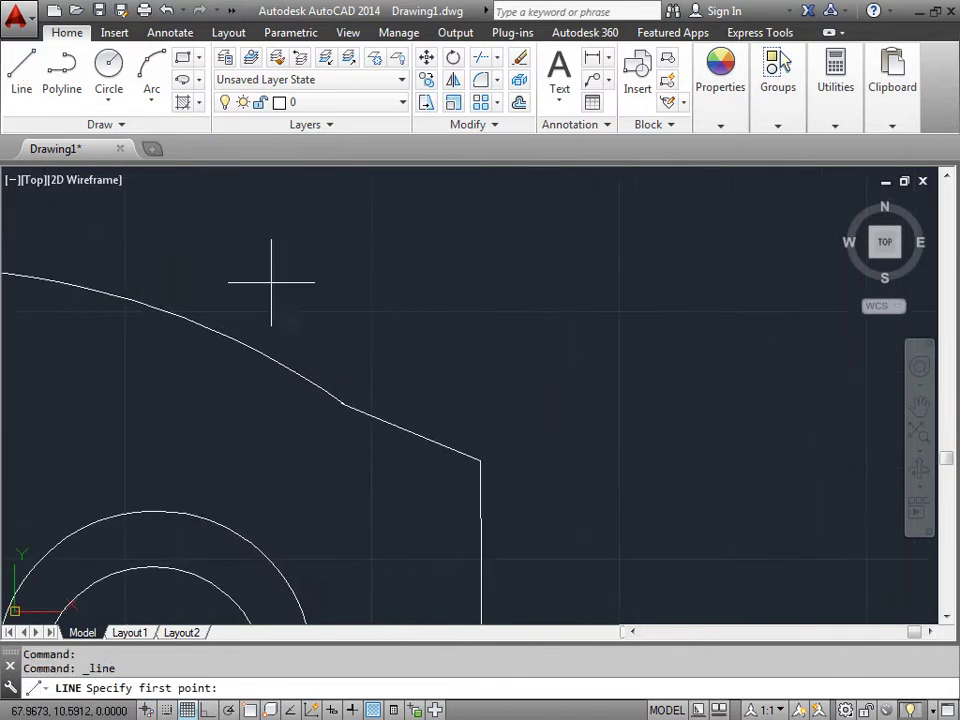
pyautogui.click(371, 414)
pyautogui.click(394, 370)
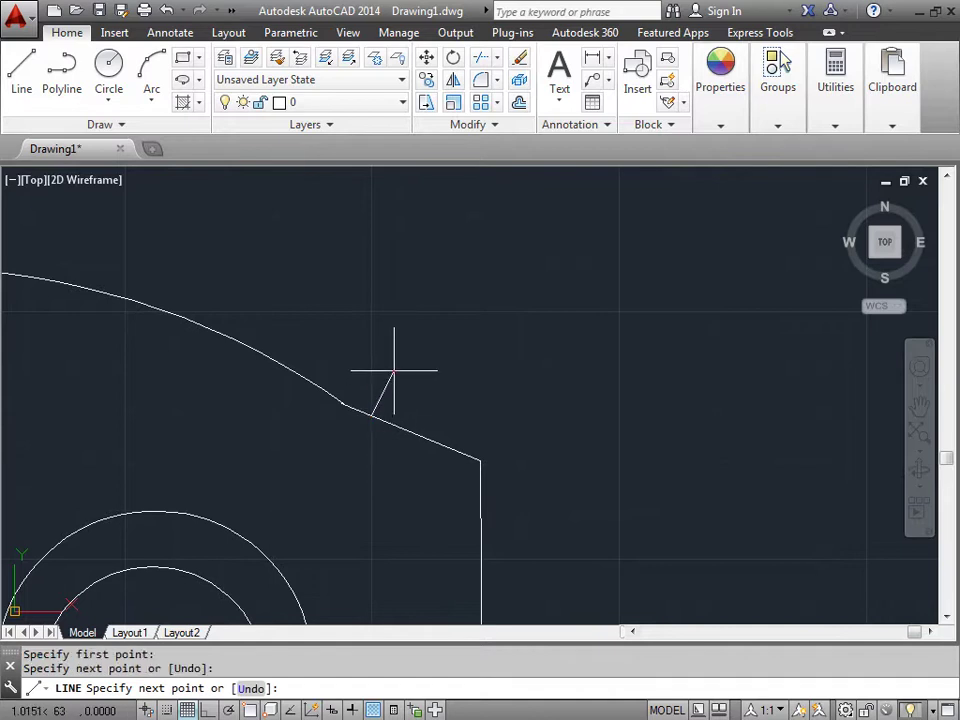
pyautogui.click(439, 395)
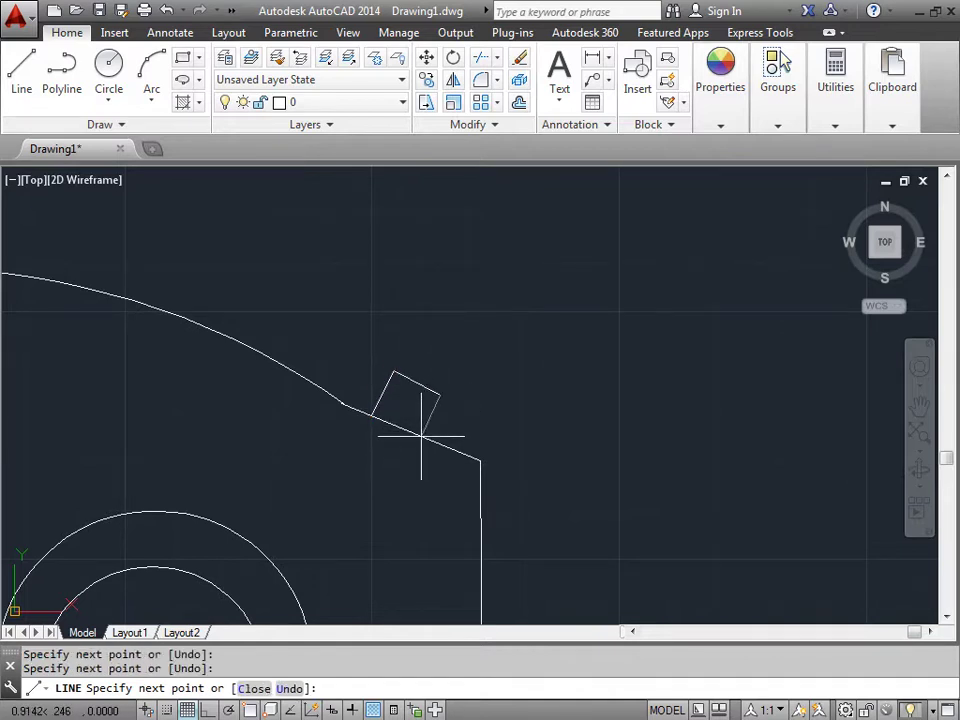
pyautogui.click(421, 436)
pyautogui.press('Return')
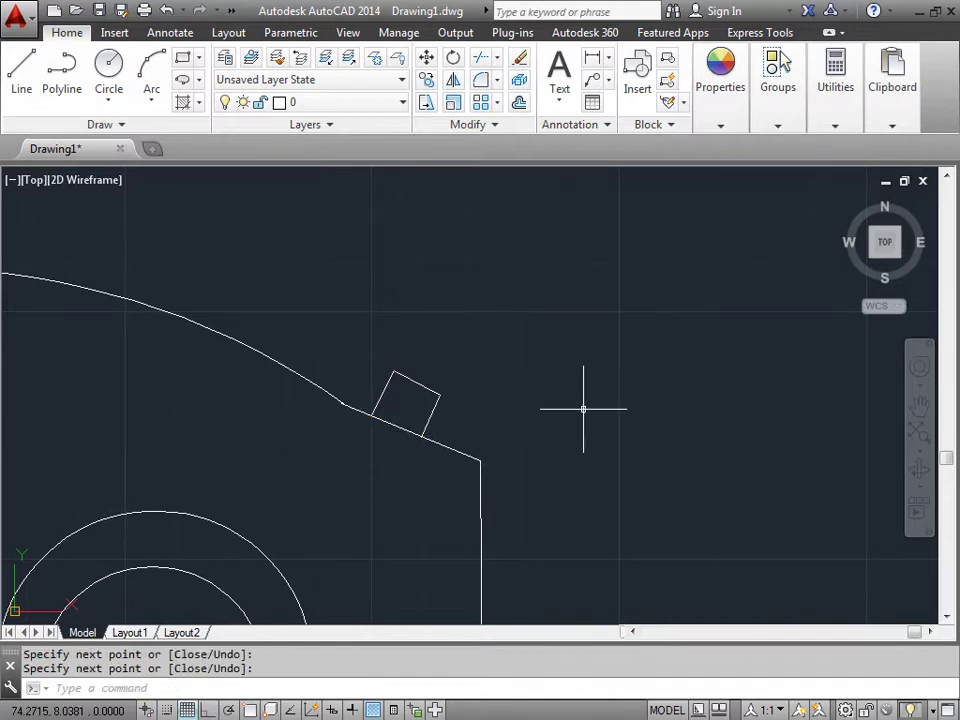
# Step: Draw a closed triangular spoiler wing resting on the support, with a slanted underside about 3.4 units long and a nearly horizontal upper edge
pyautogui.click(24, 80)
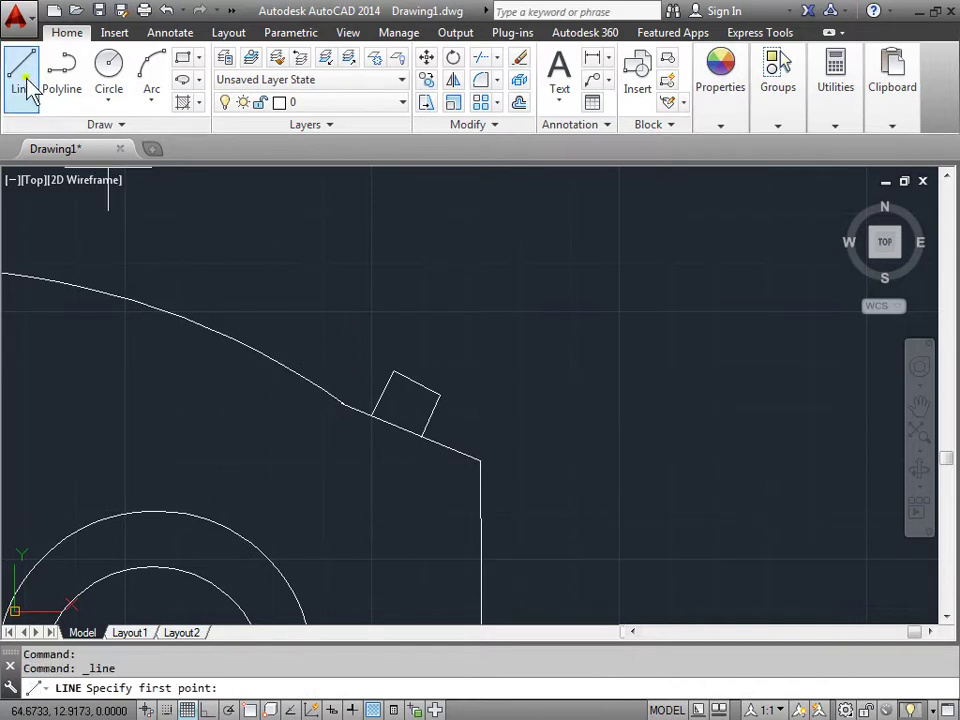
pyautogui.click(355, 347)
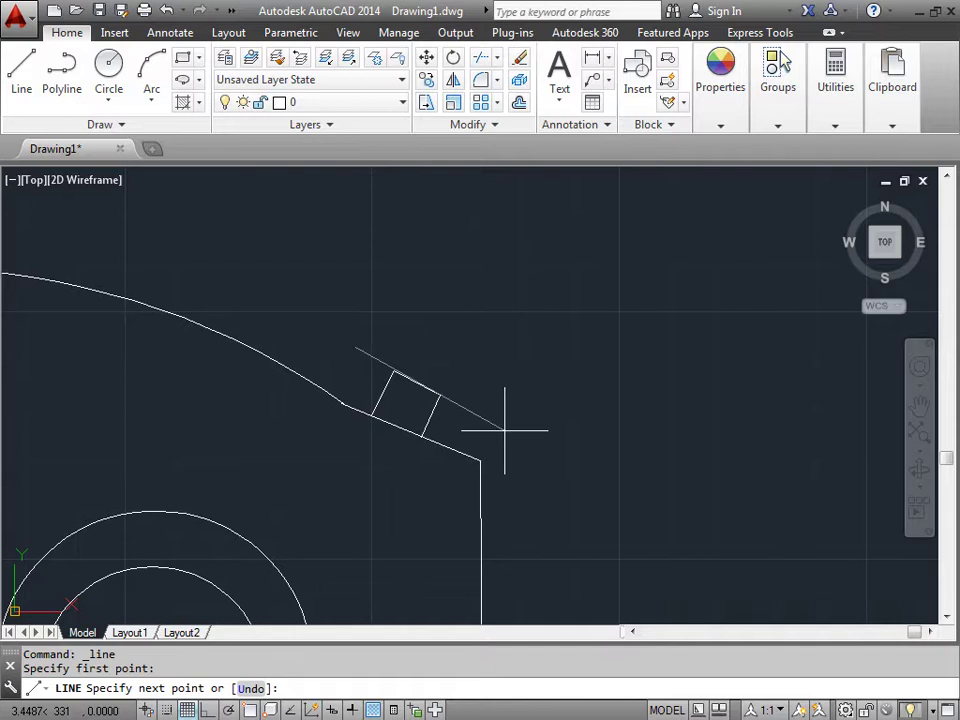
pyautogui.click(505, 430)
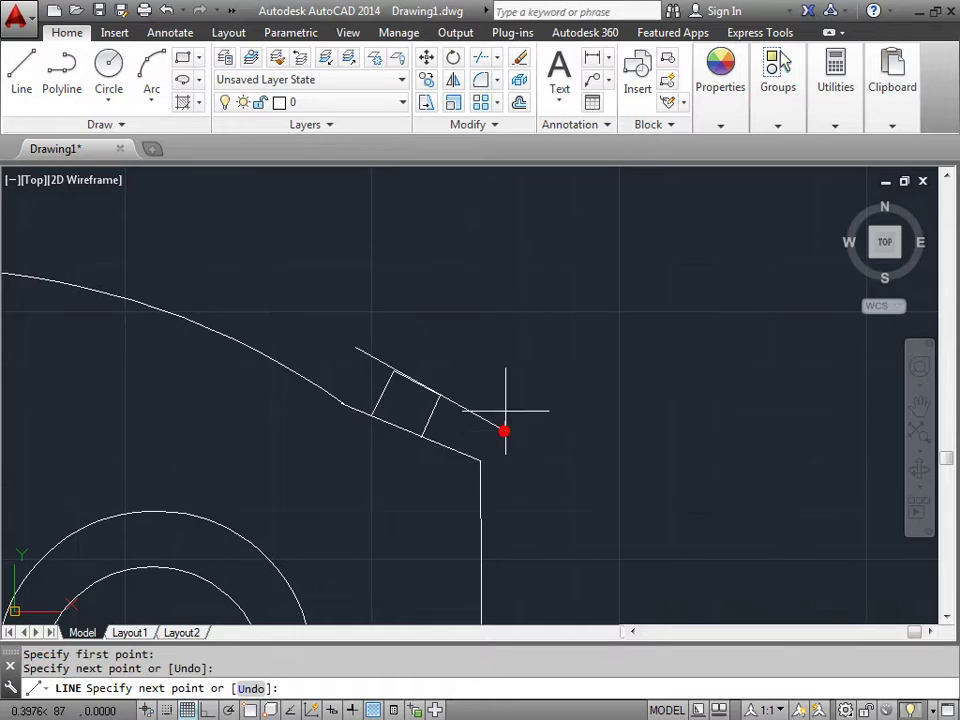
pyautogui.click(519, 349)
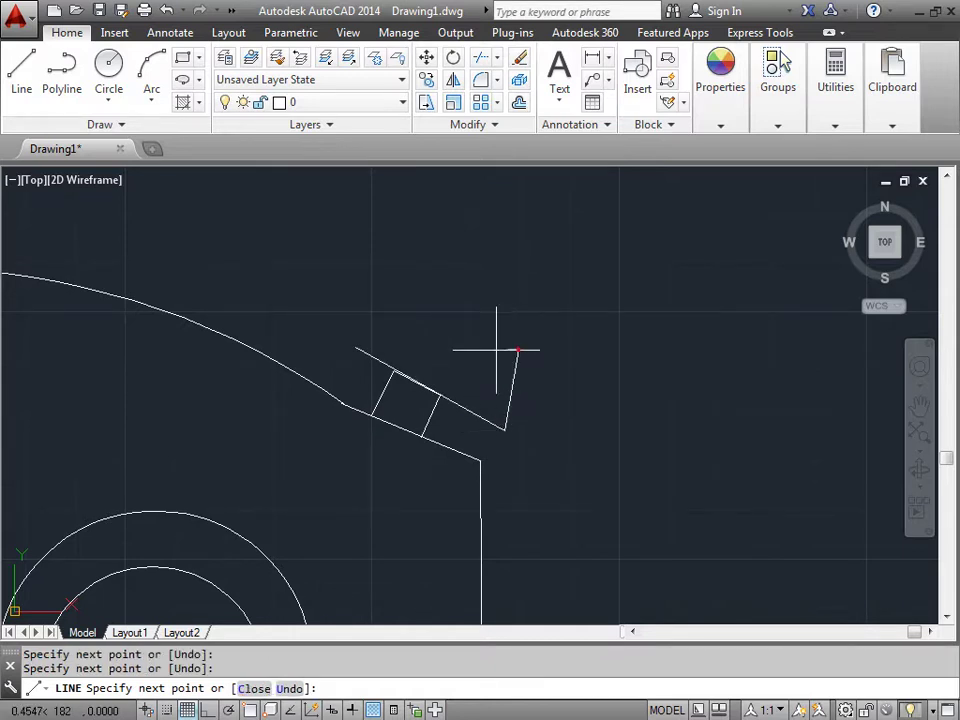
pyautogui.click(355, 348)
pyautogui.press('Return')
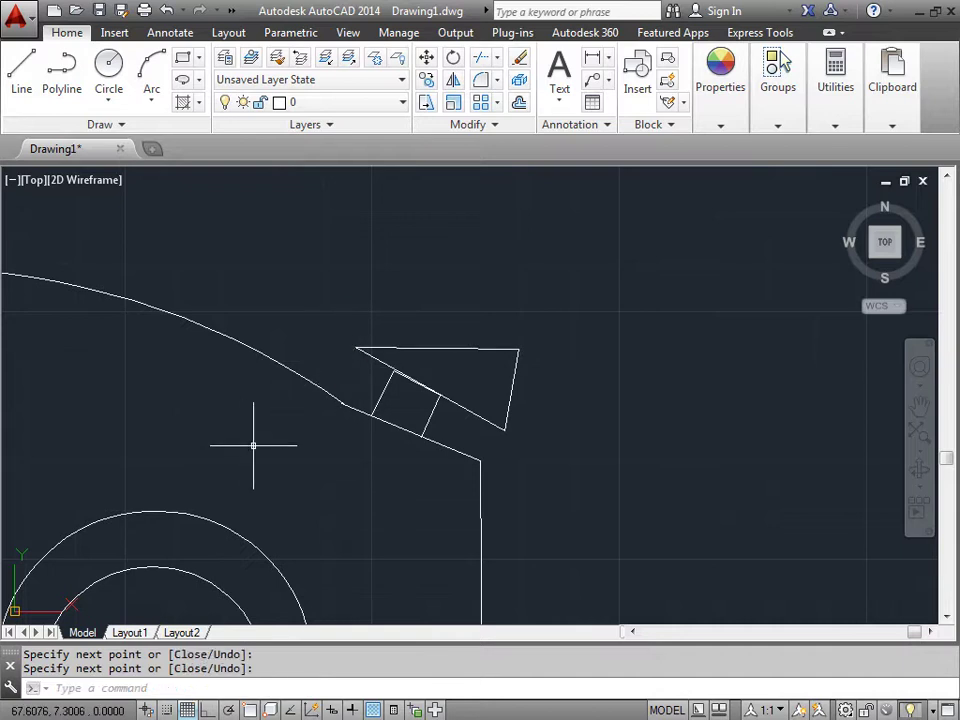
pyautogui.middleClick(400, 334)
pyautogui.middleClick(400, 334)
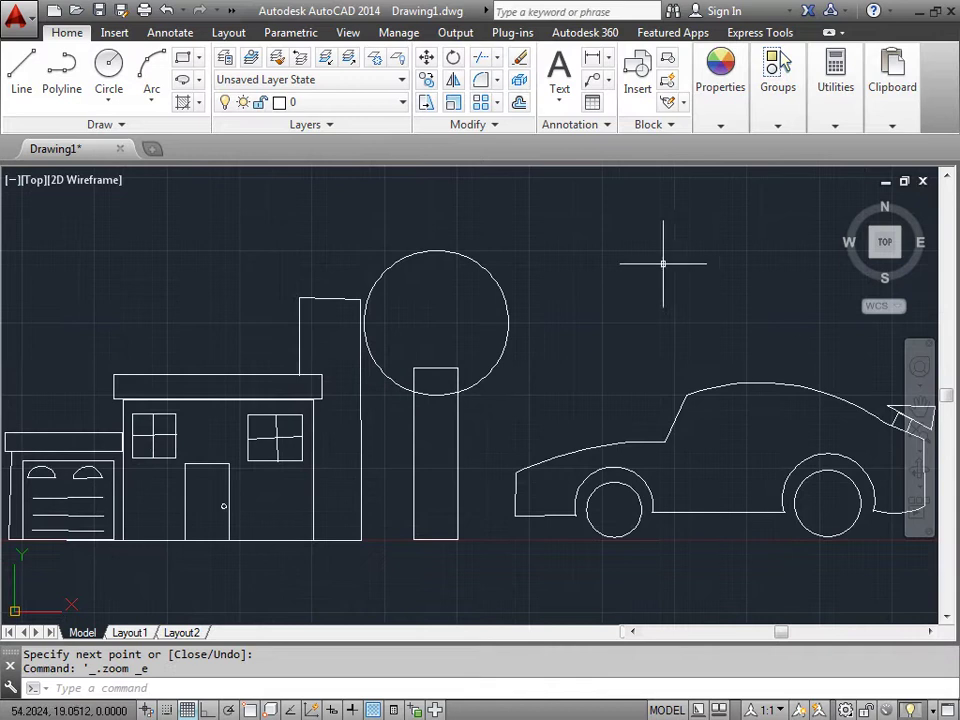
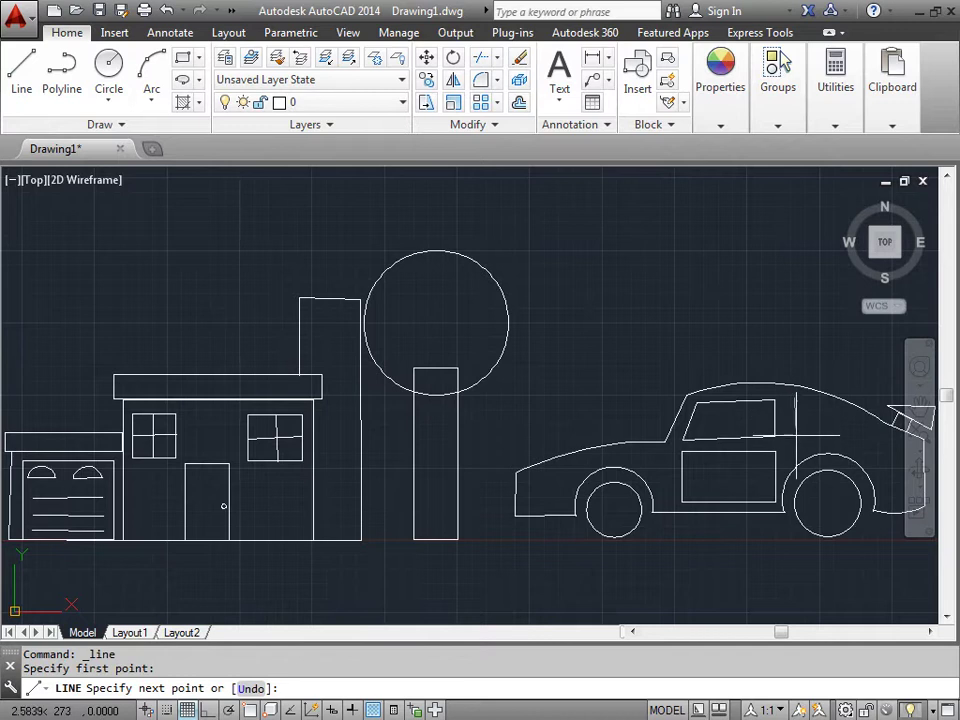
# Step: Complete the triangular rear side window behind the door window, with a vertical front edge about 2.6 units long and a rear corner above the rear arch
pyautogui.click(795, 437)
pyautogui.click(858, 433)
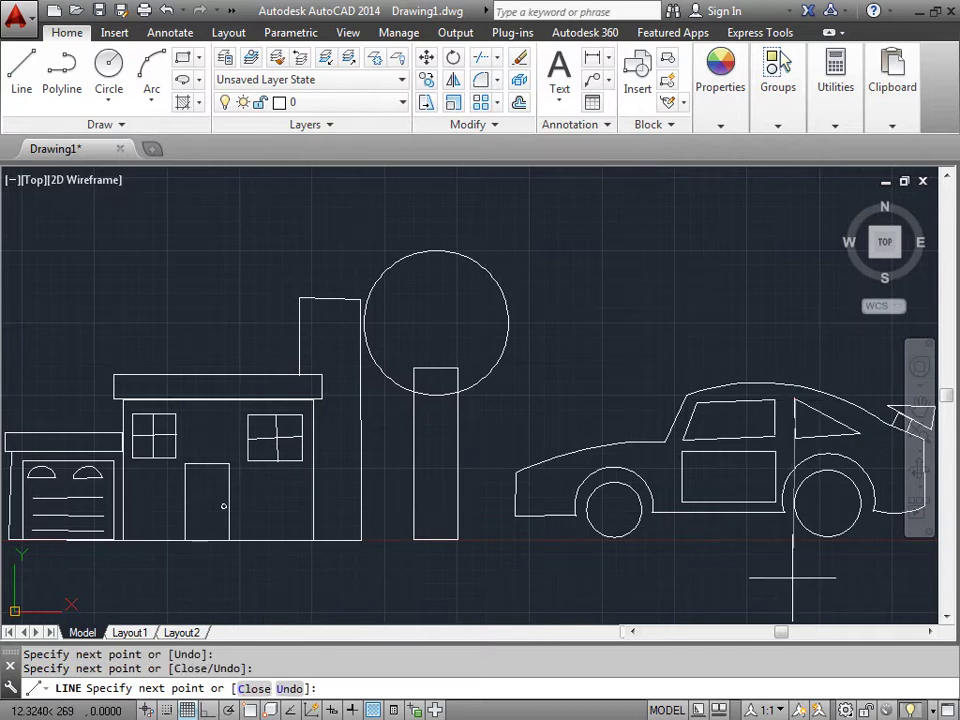
pyautogui.press('Return')
# Step: Draw a fender arc about 7 units wide just above the front wheel arch
pyautogui.moveTo(836, 581); pyautogui.dragTo(705, 572, button='middle')
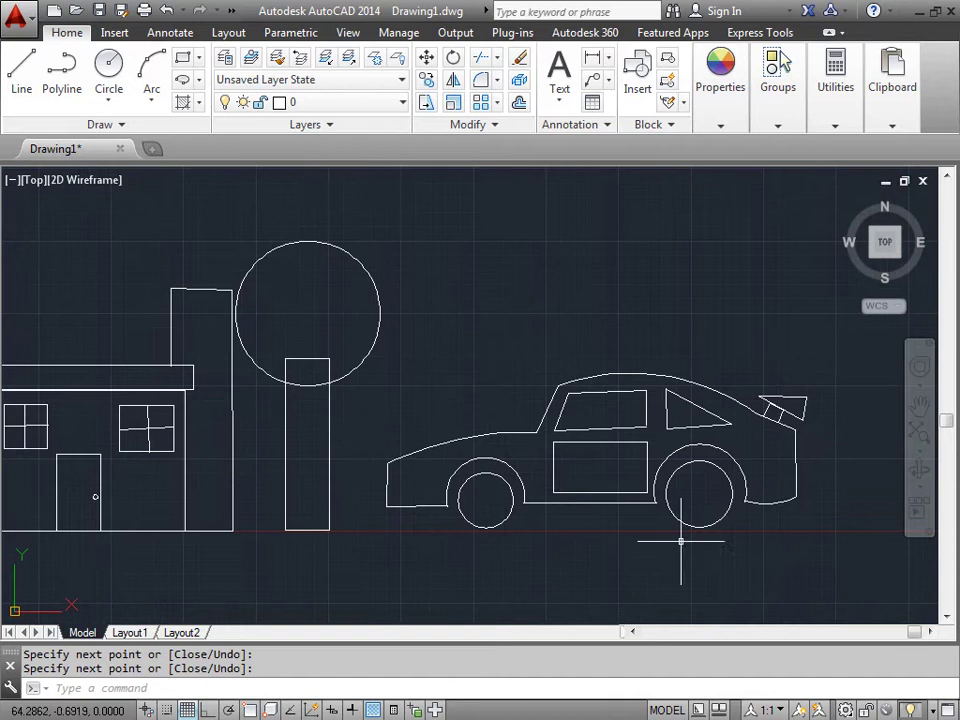
pyautogui.click(150, 70)
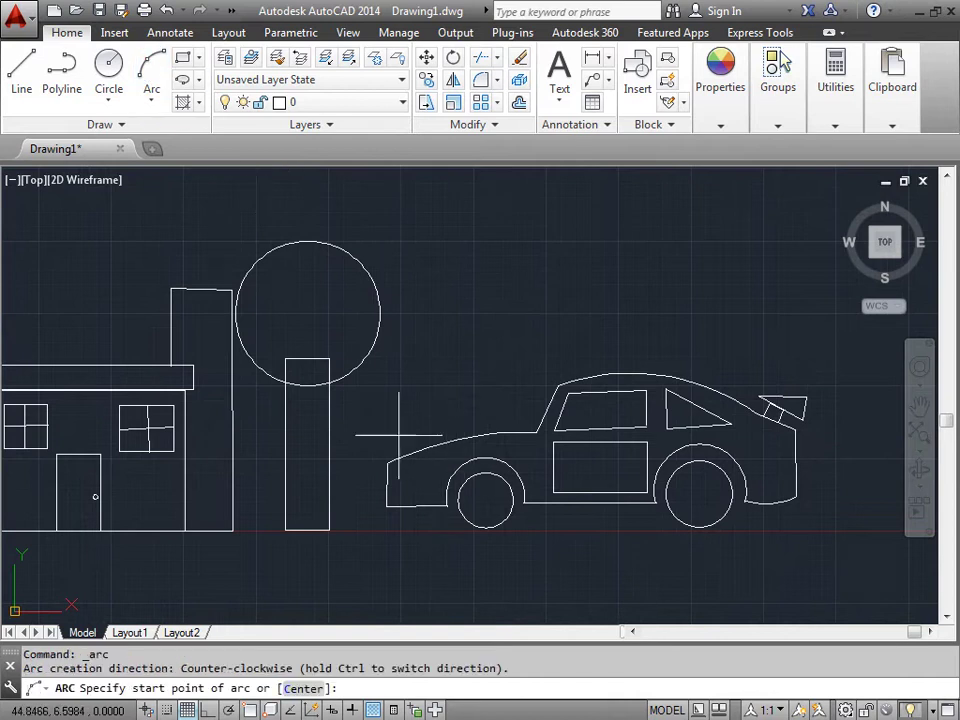
pyautogui.click(431, 487)
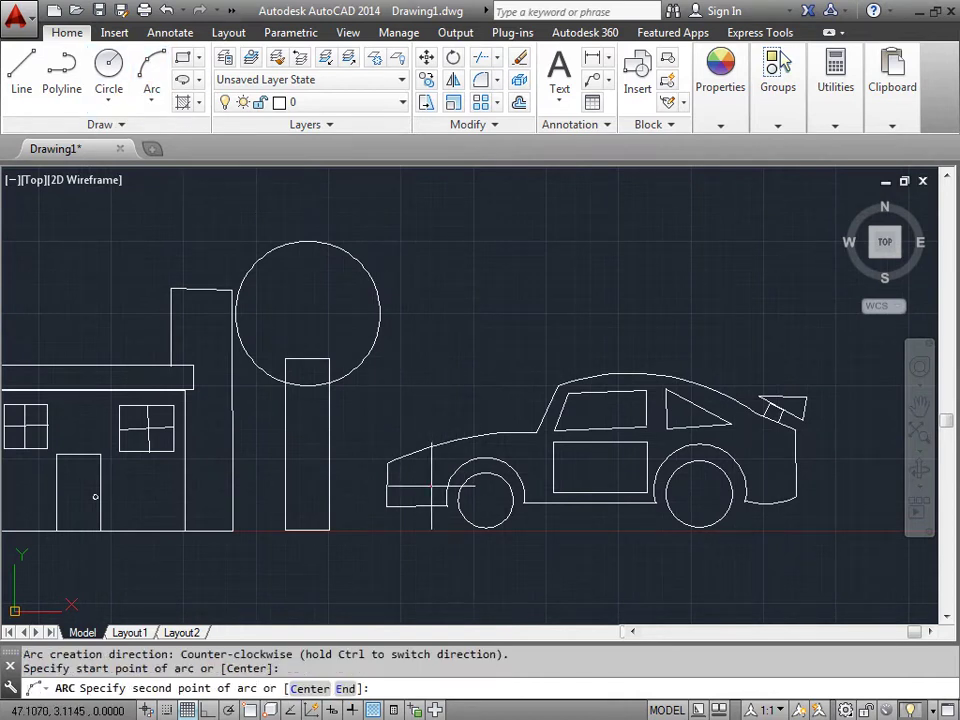
pyautogui.click(466, 452)
pyautogui.click(533, 475)
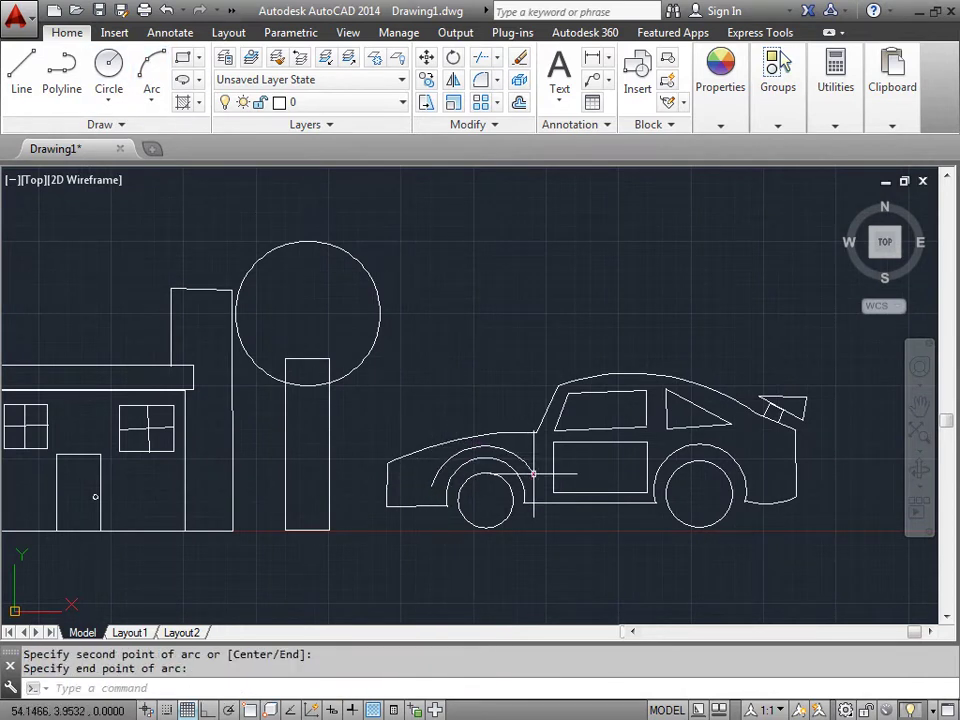
# Step: Draw a matching fender arc about 6.8 units wide just above the rear wheel arch
pyautogui.click(150, 75)
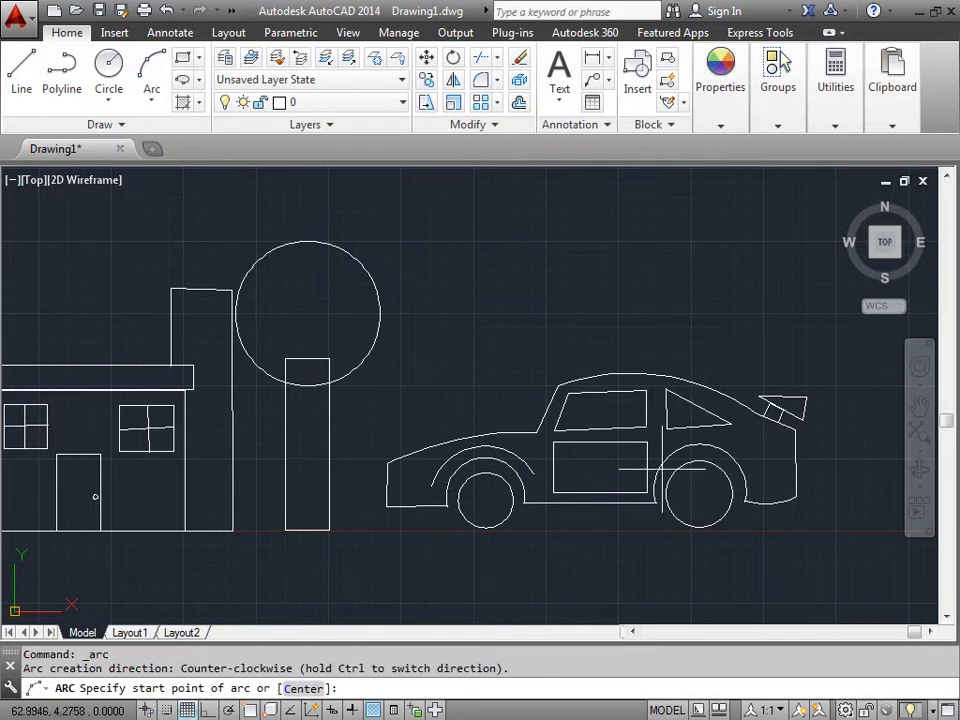
pyautogui.click(655, 457)
pyautogui.click(700, 450)
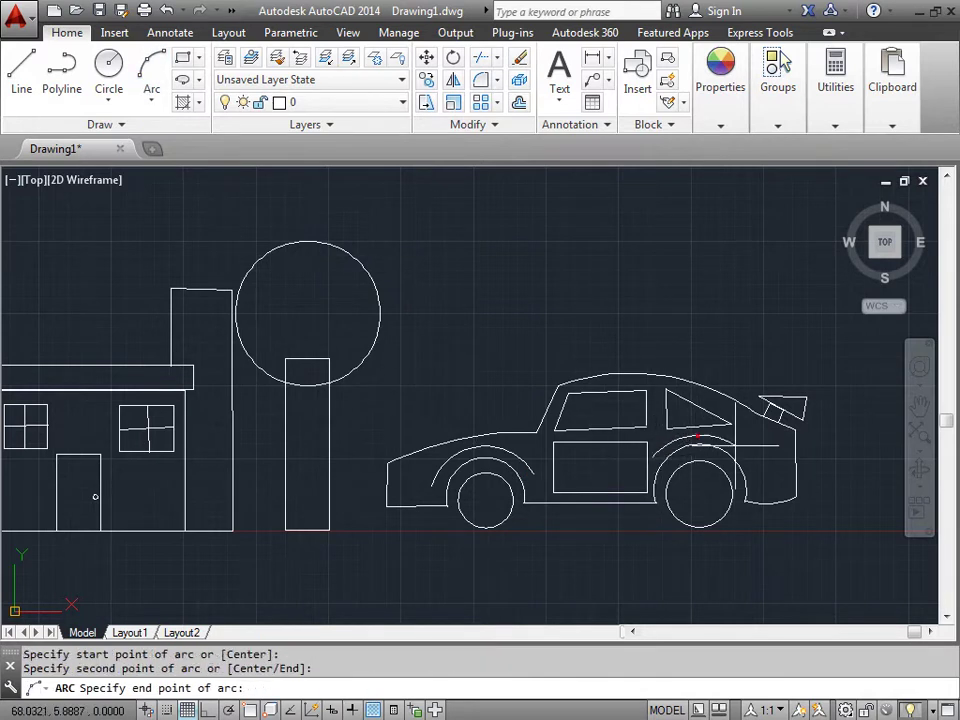
pyautogui.click(752, 468)
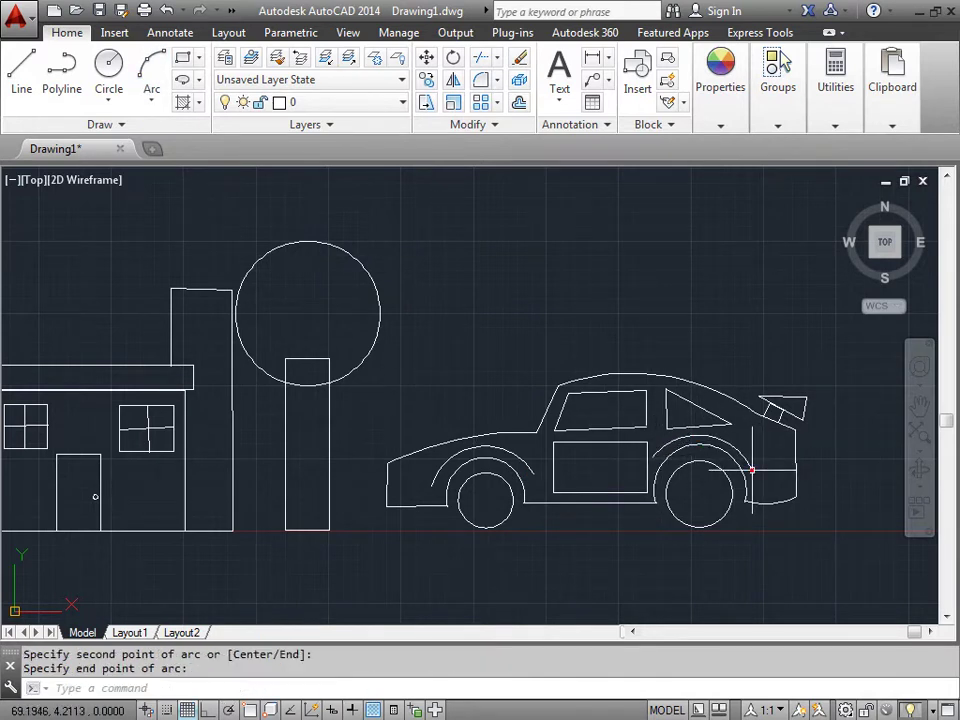
# Step: Draw two concentric circles at the front wheel's center: a hub with radius about 0.23 and a rim with radius about 1.36
pyautogui.moveTo(534, 580); pyautogui.dragTo(449, 536, button='middle')
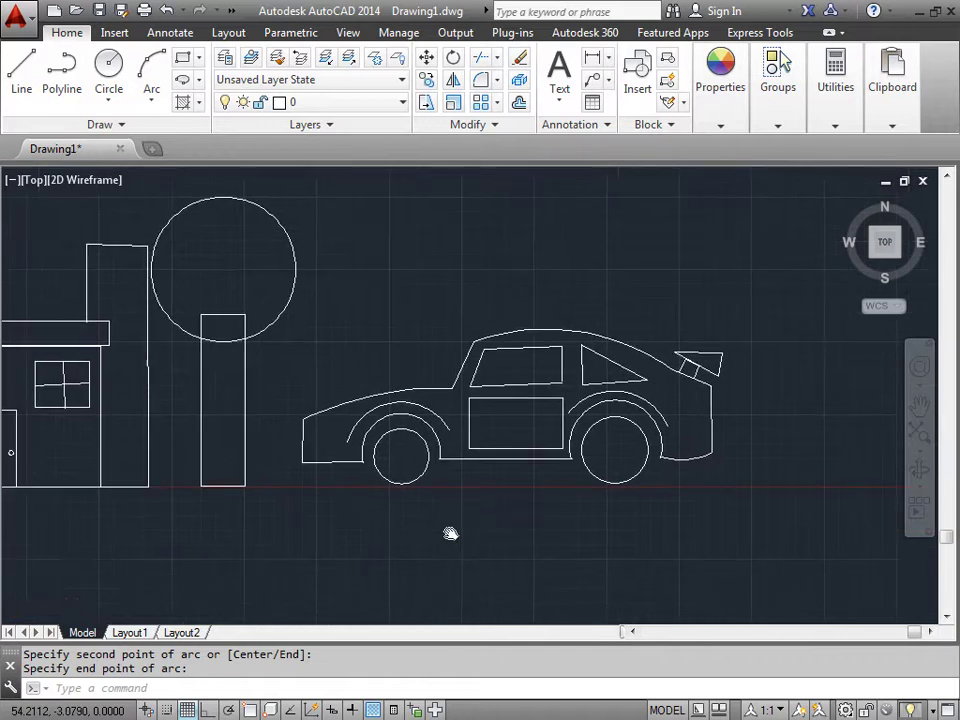
pyautogui.click(109, 66)
pyautogui.scroll(2, 460, 427)
pyautogui.scroll(2, 460, 427)
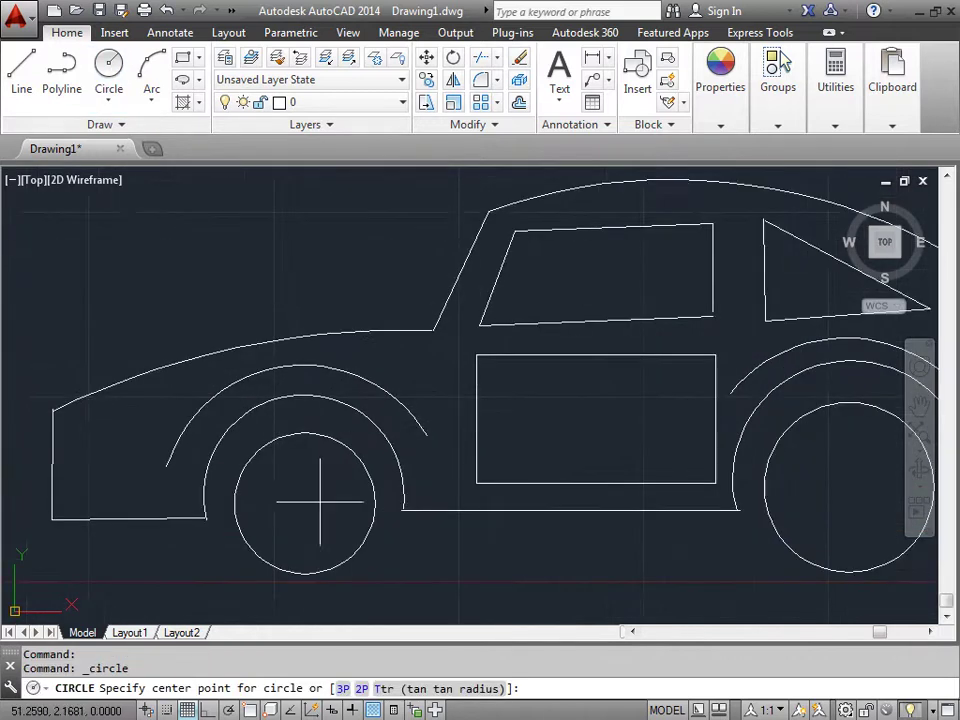
pyautogui.moveTo(321, 508); pyautogui.dragTo(375, 403, button='middle')
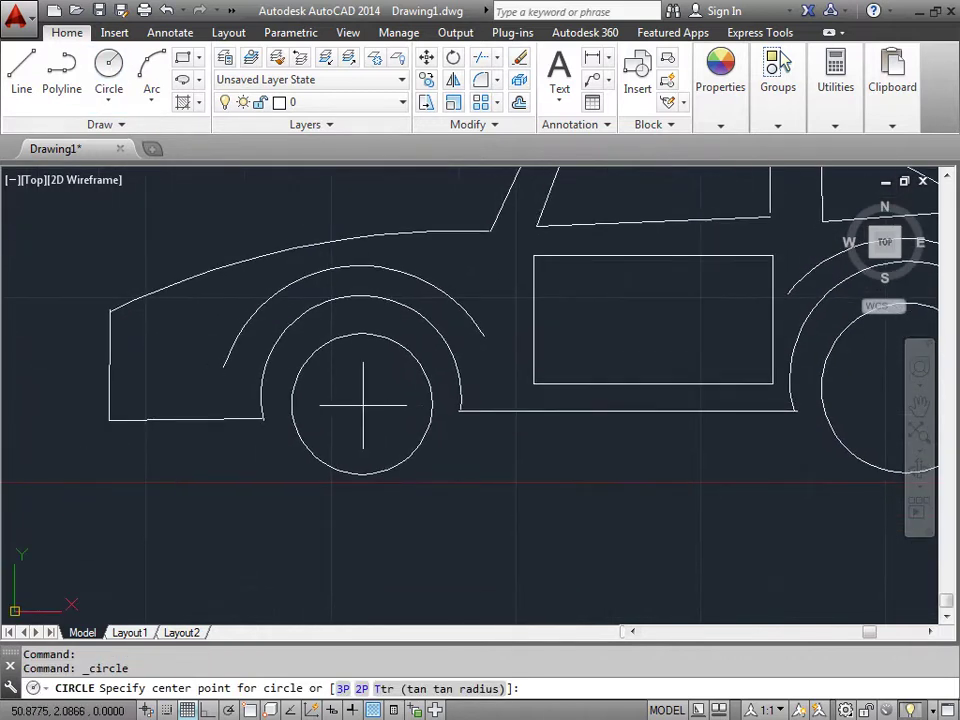
pyautogui.click(361, 405)
pyautogui.press('Return')
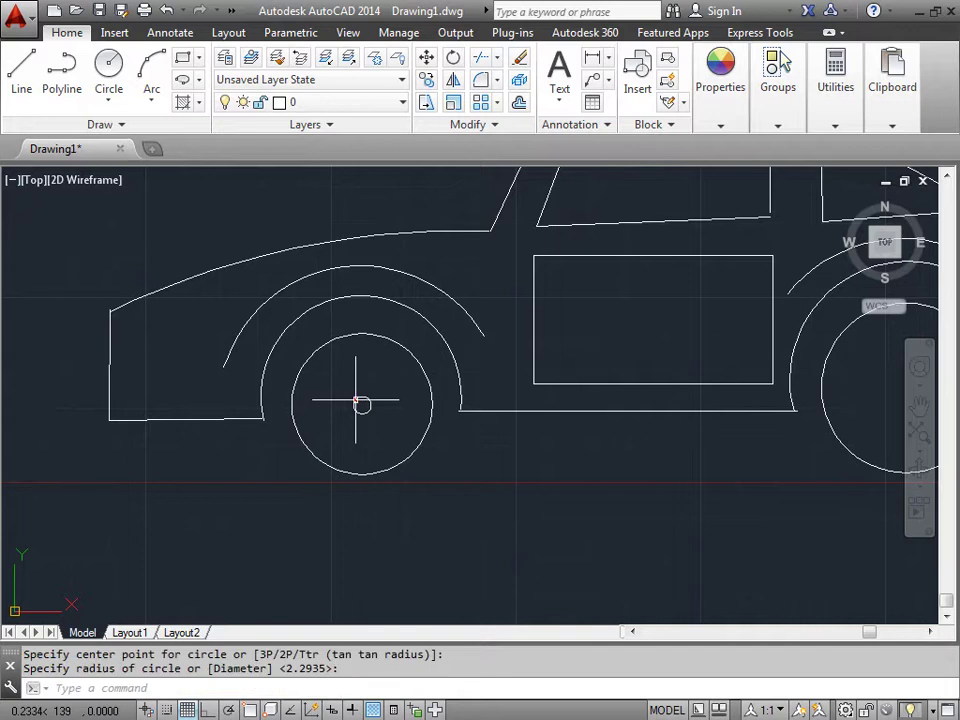
pyautogui.press('Return')
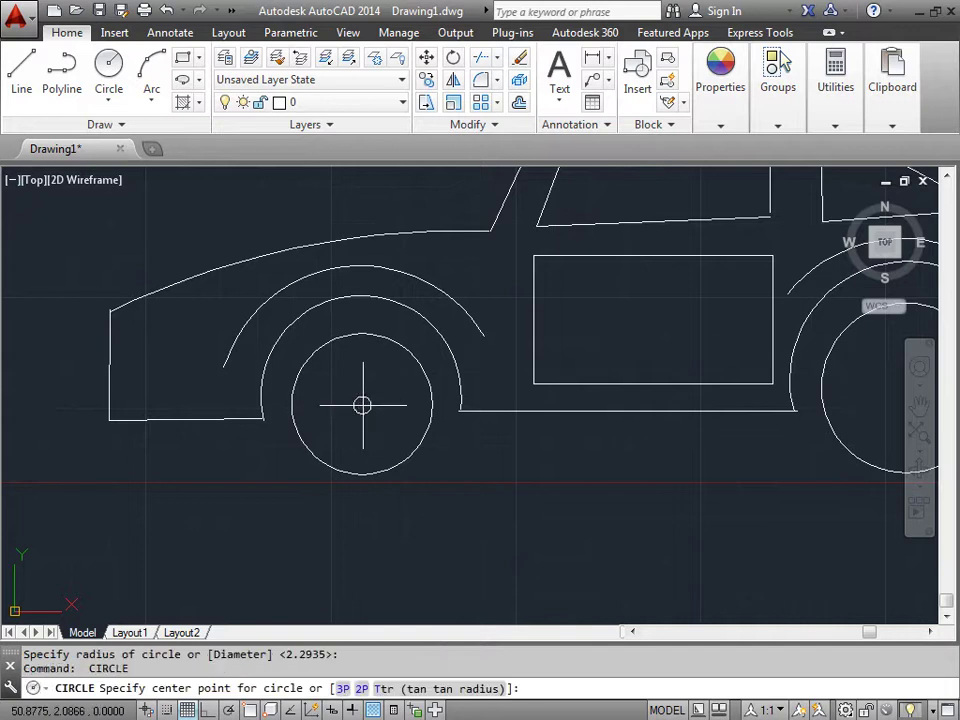
pyautogui.click(362, 405)
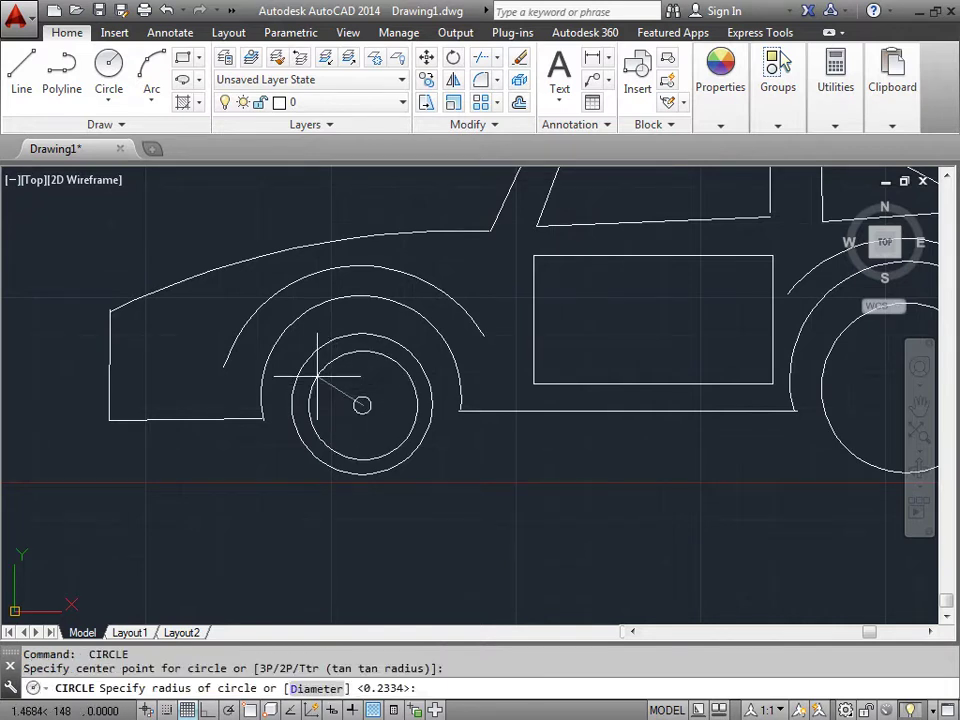
pyautogui.click(321, 379)
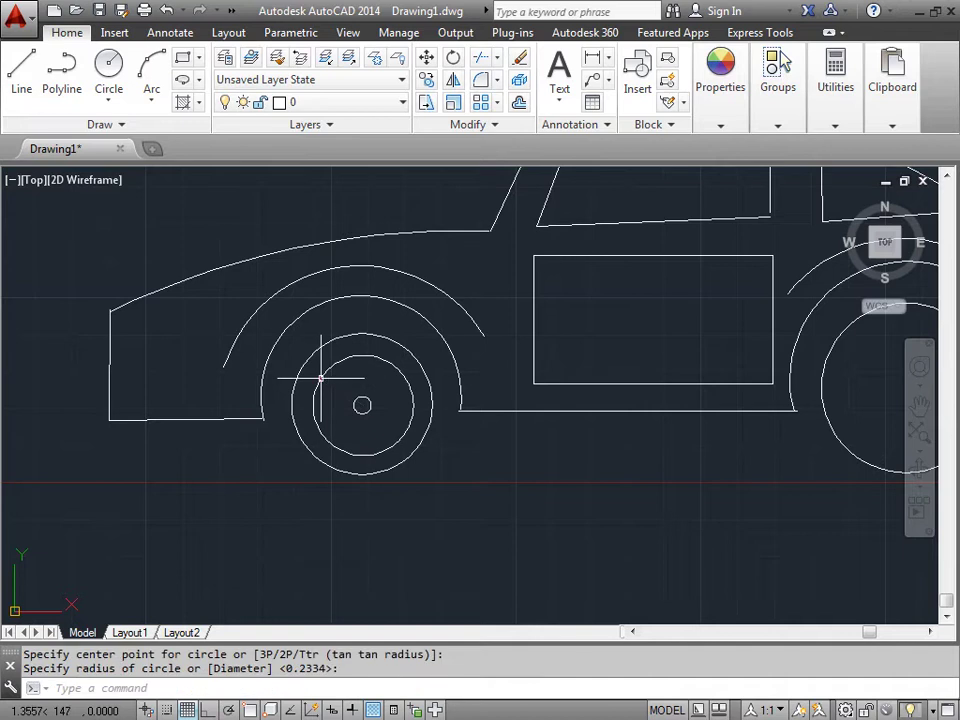
# Step: Draw two concentric circles near the rear wheel's center: a hub with radius about 0.25 and a rim with radius about 1.7
pyautogui.moveTo(650, 449)
pyautogui.mouseDown(button='middle')
pyautogui.moveTo(643, 461)
pyautogui.moveTo(289, 450)
pyautogui.mouseUp(button='middle')
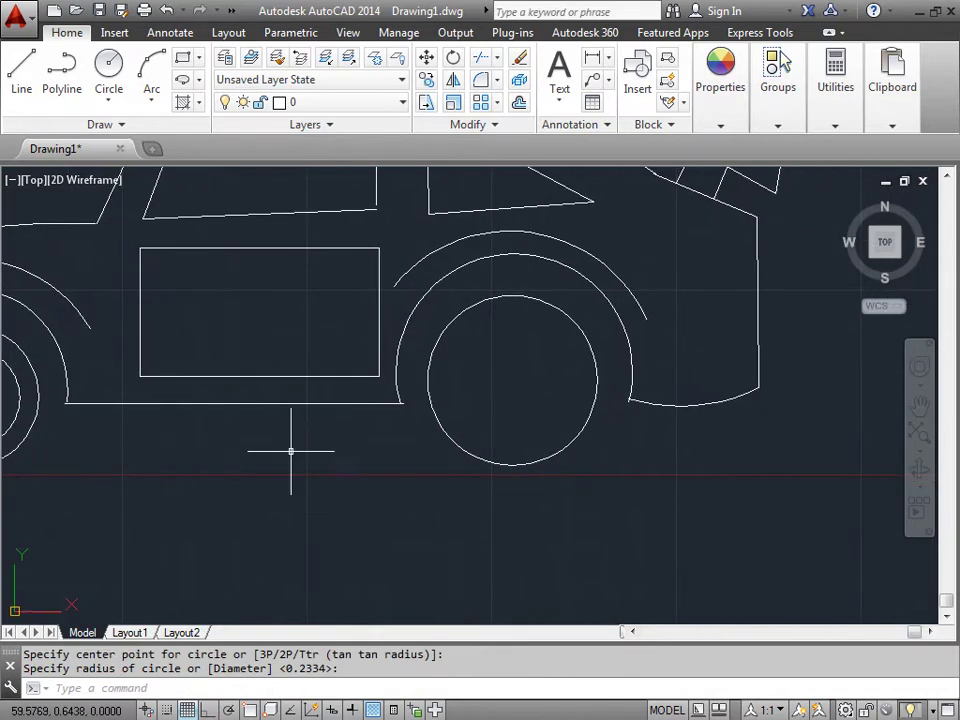
pyautogui.click(112, 95)
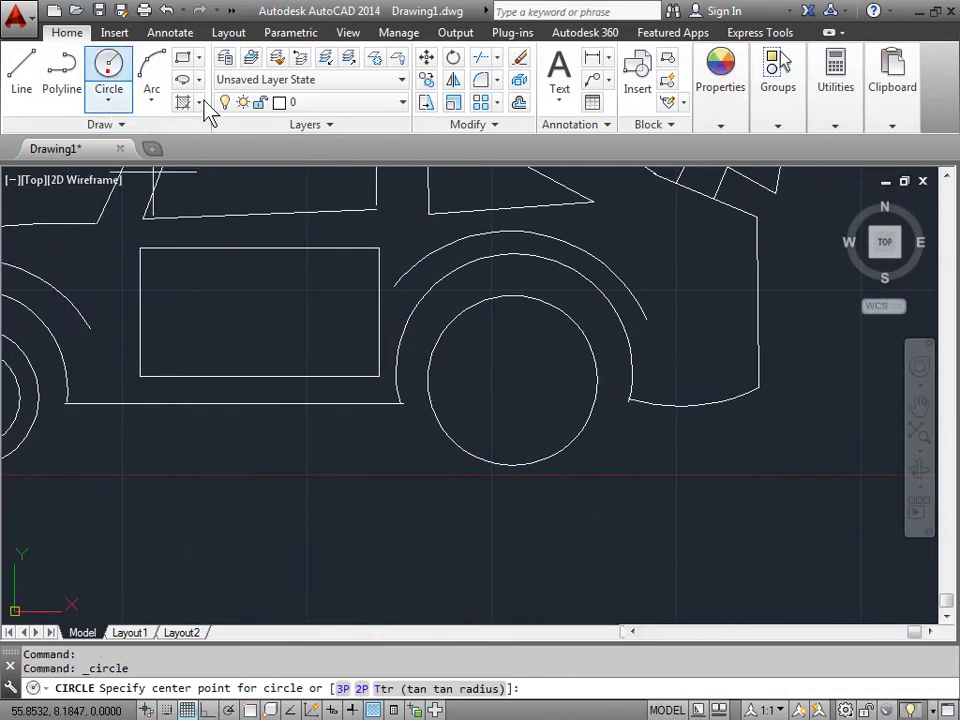
pyautogui.click(508, 380)
pyautogui.click(508, 380)
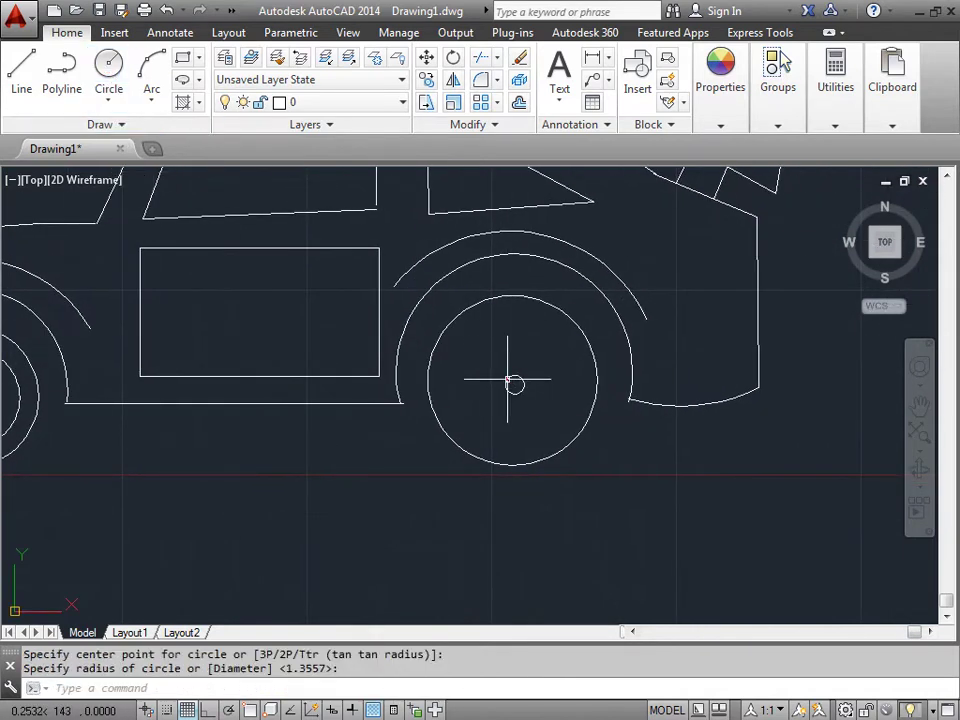
pyautogui.click(111, 76)
pyautogui.click(514, 385)
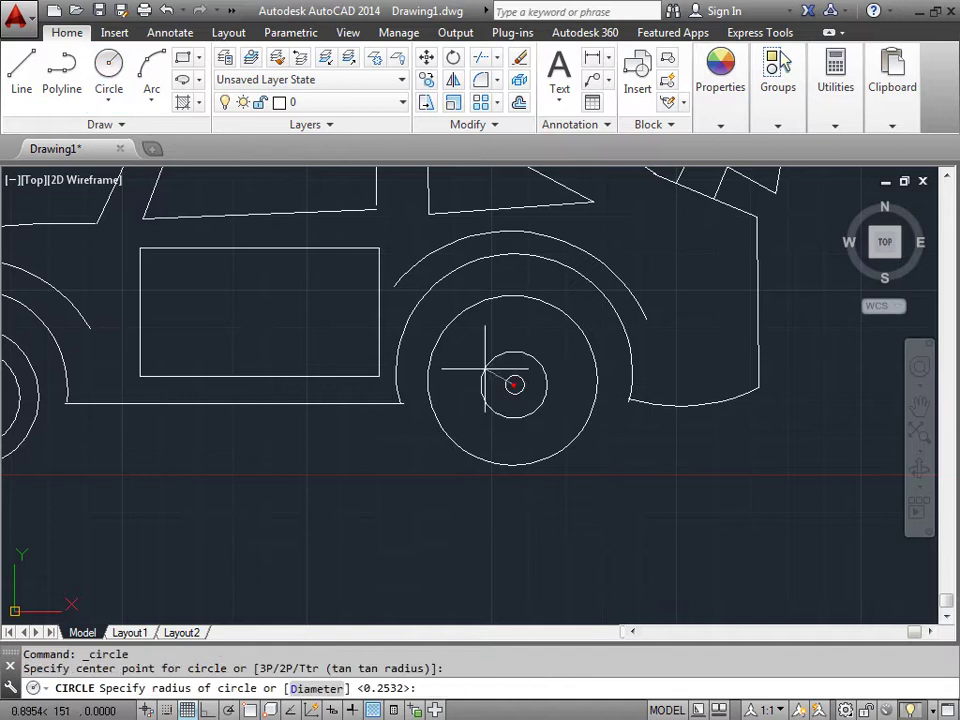
pyautogui.click(461, 347)
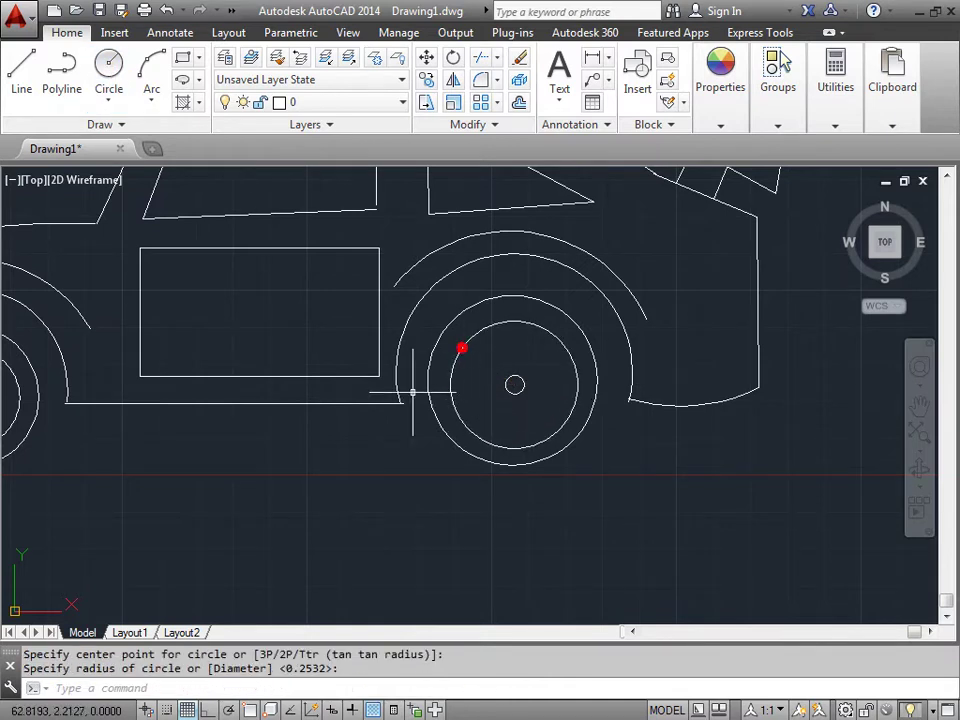
pyautogui.moveTo(344, 434); pyautogui.dragTo(634, 443, button='middle')
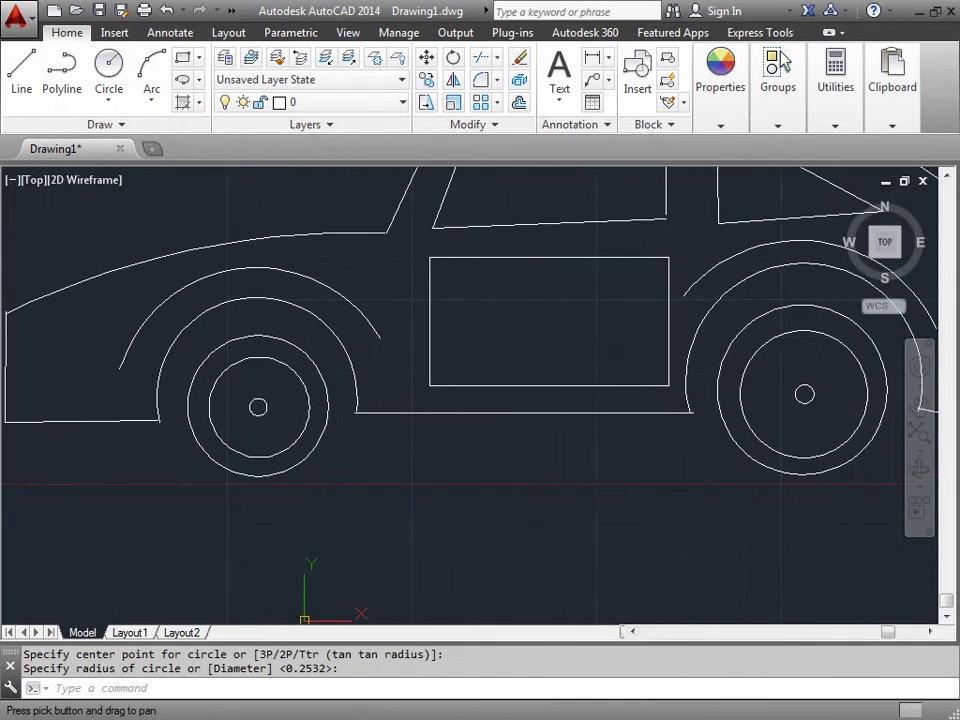
pyautogui.middleClick(559, 349)
pyautogui.middleClick(559, 349)
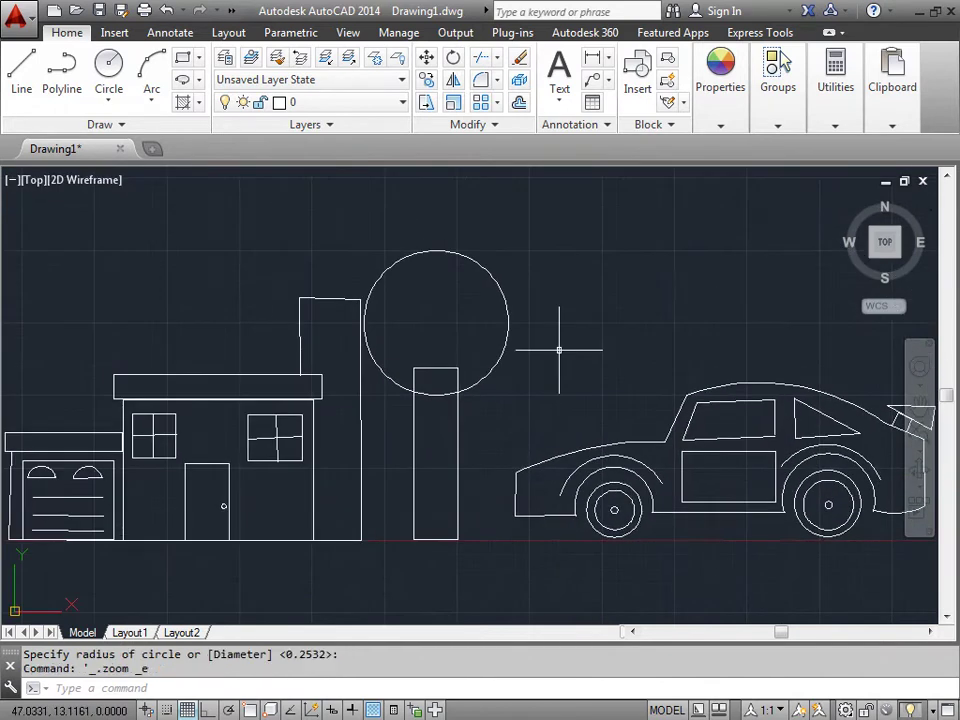